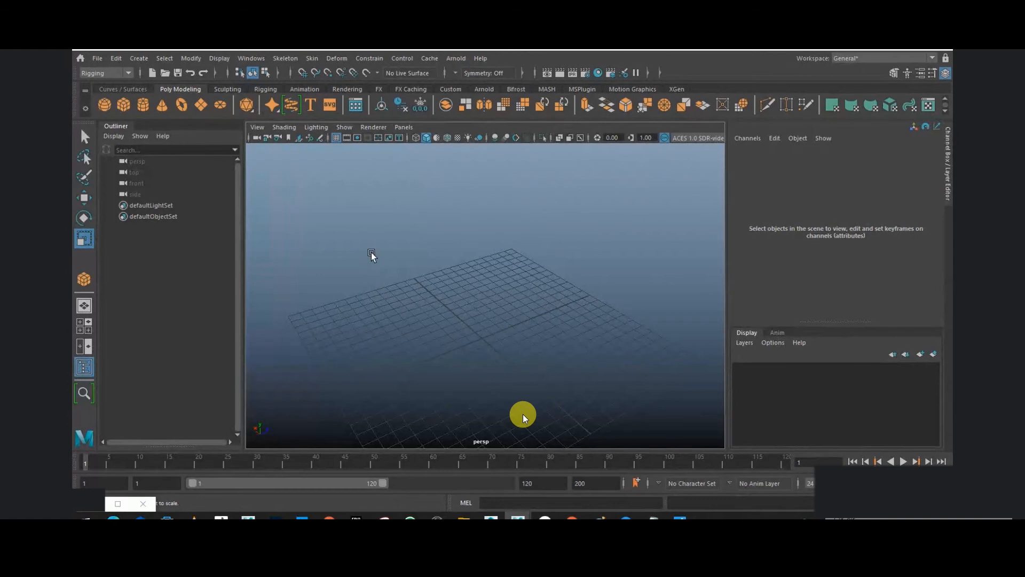
alt+drag(372, 255, 460, 265)
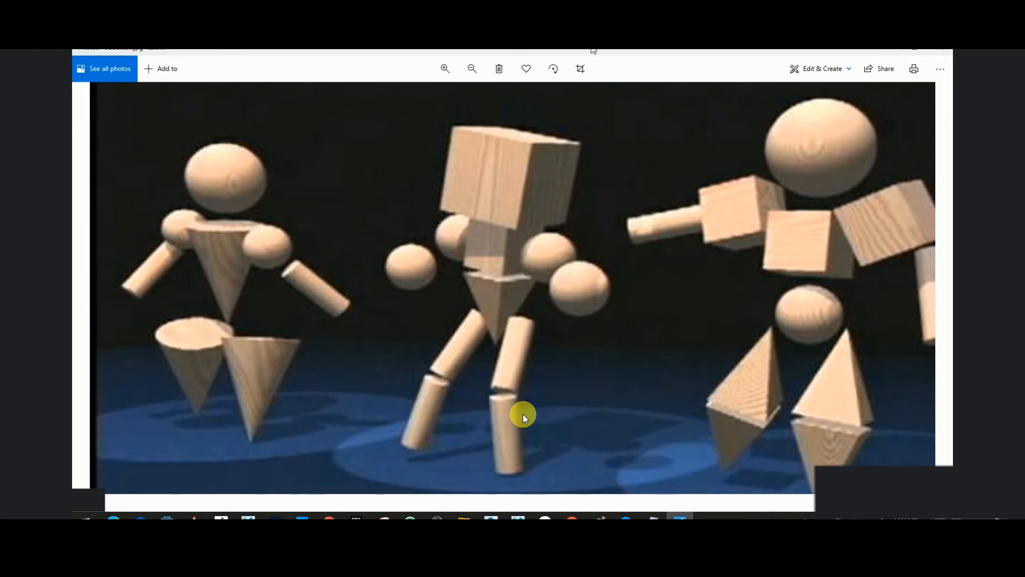
key(super+Down)
key(super+Down)
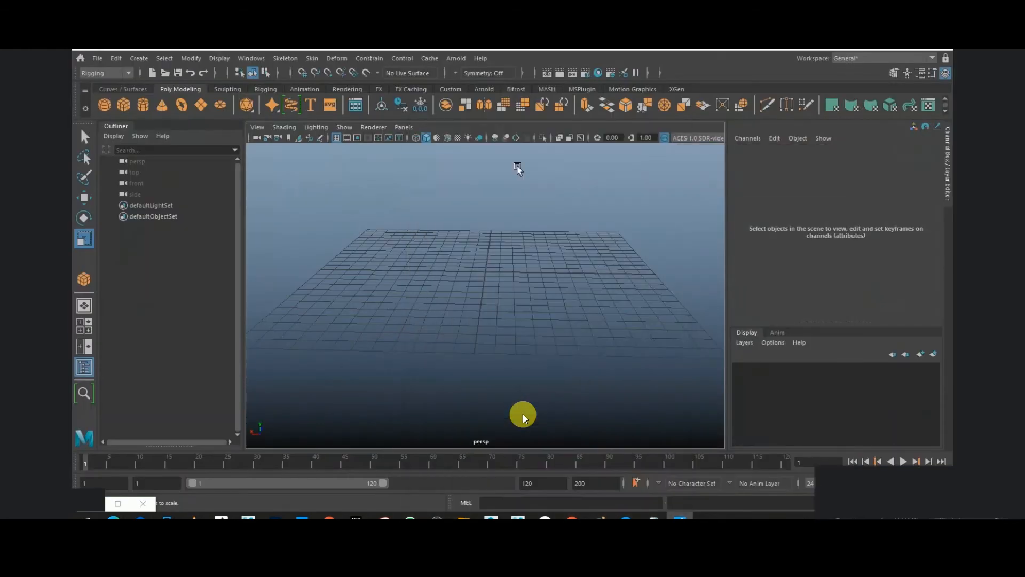
alt+drag(501, 300, 505, 313)
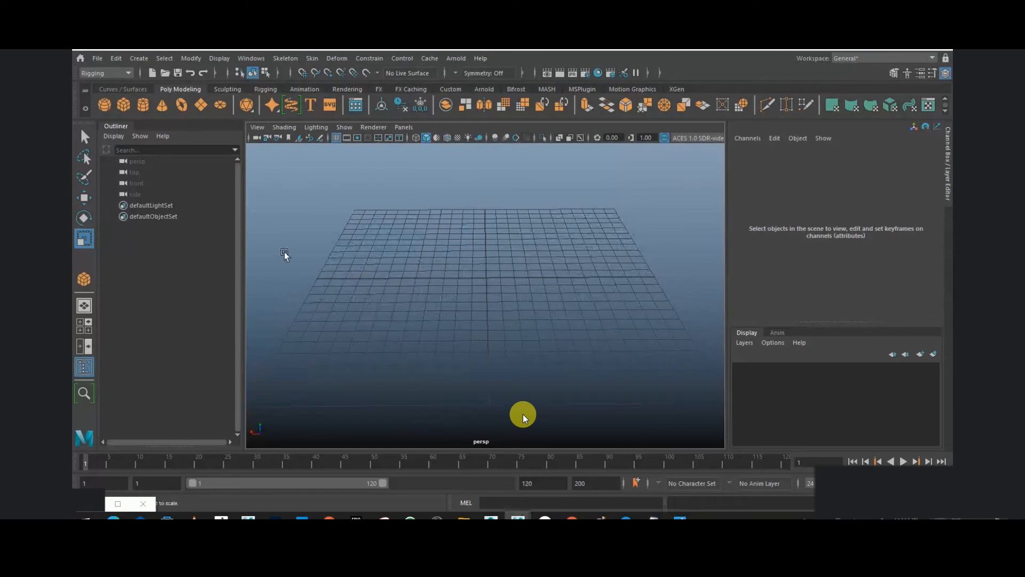
alt+drag(373, 324, 546, 263)
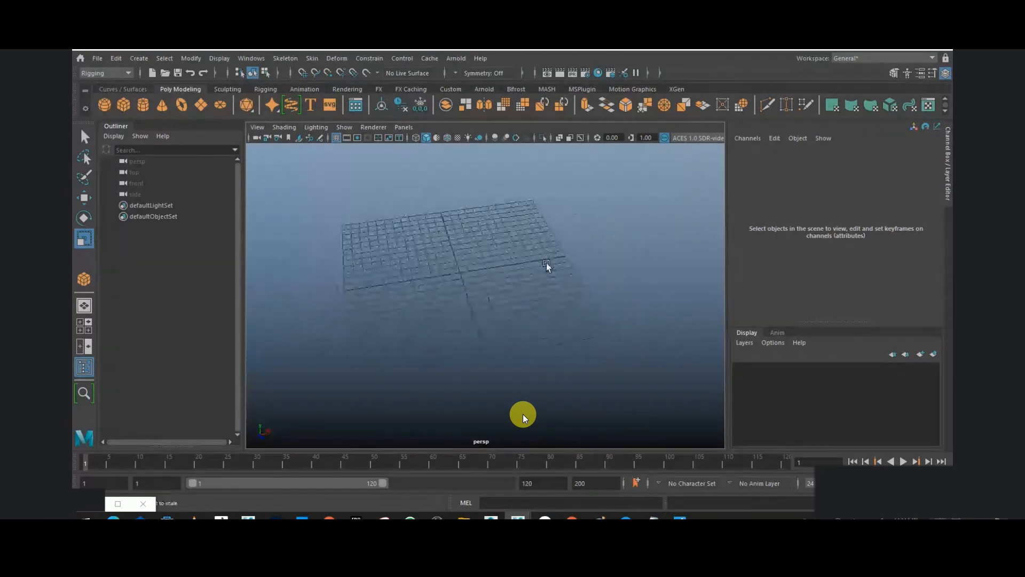
click(948, 181)
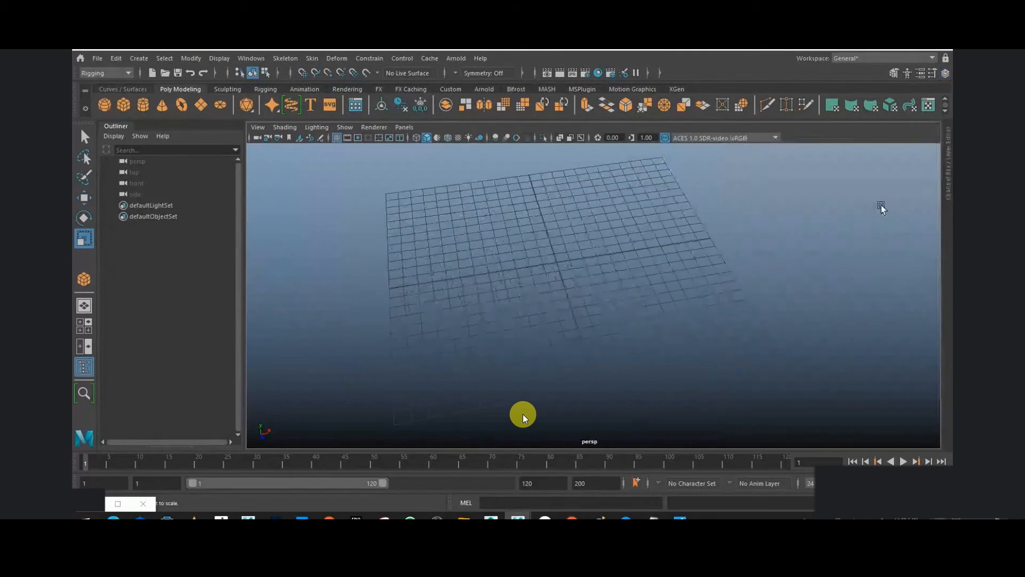
alt+drag(881, 205, 559, 214)
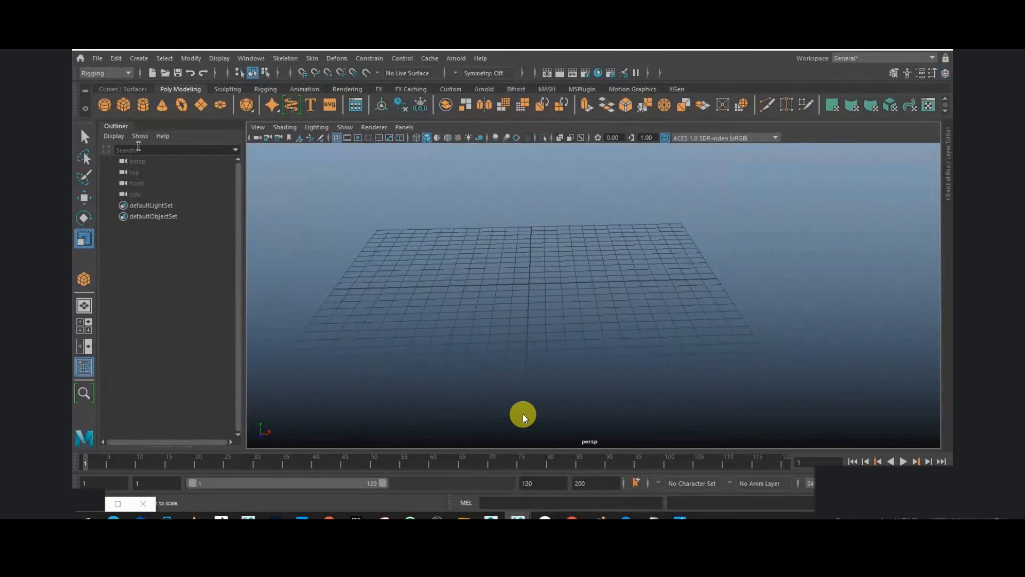
Step: Create a polygon sphere with a radius of about 1.63 at the grid's centre and show its channel attributes
click(104, 106)
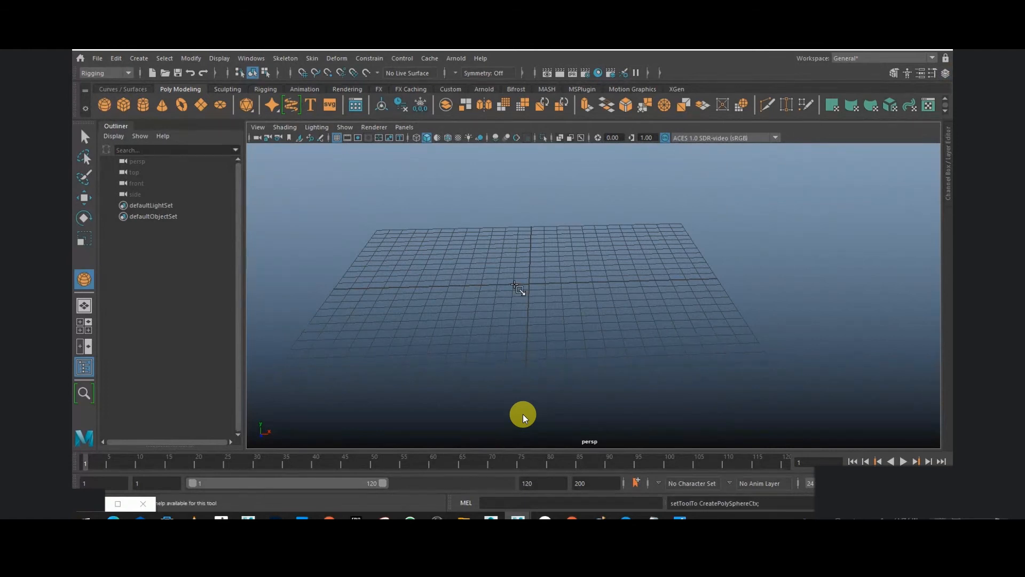
drag(530, 287, 543, 293)
alt+drag(659, 324, 652, 314)
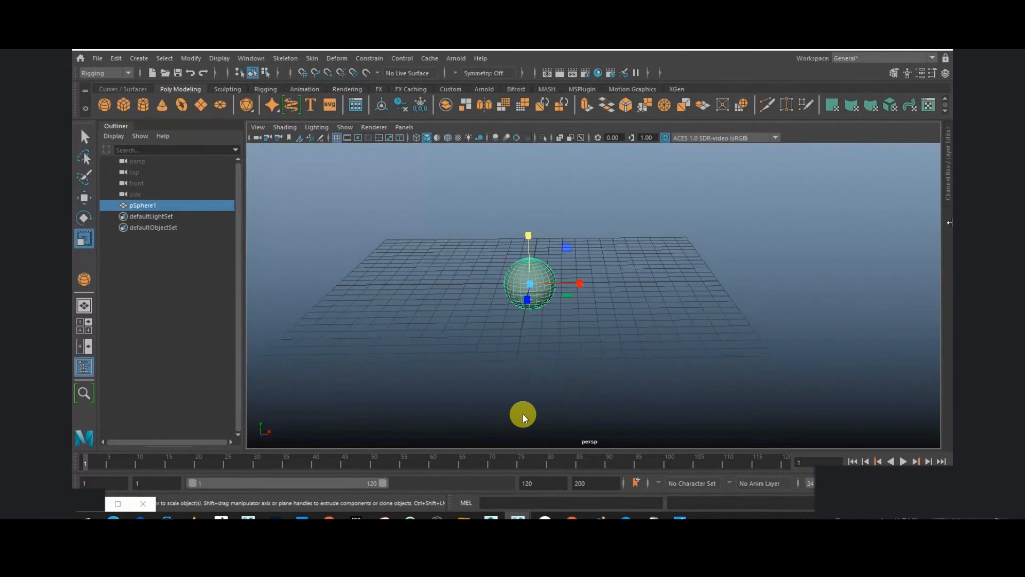
click(947, 195)
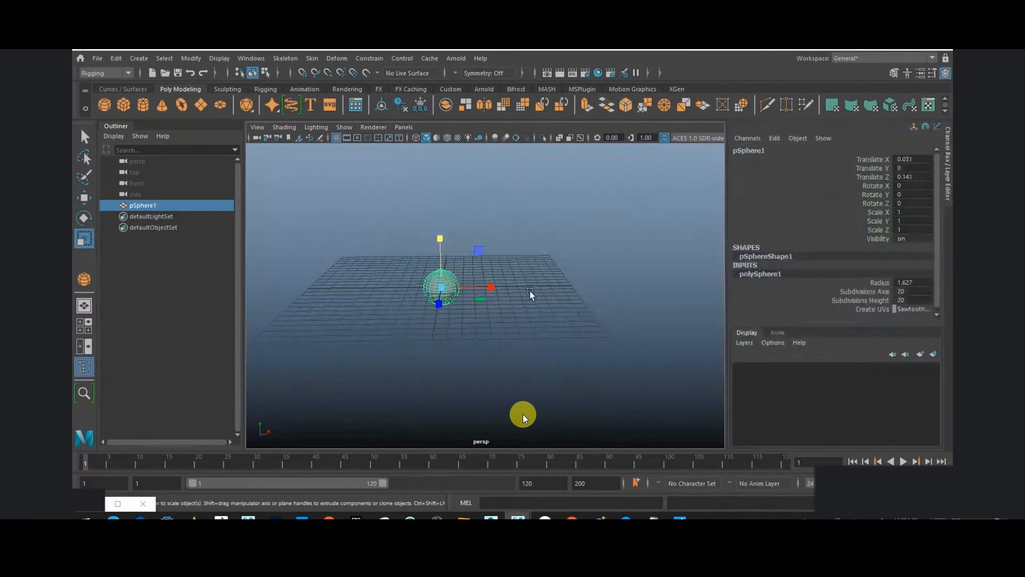
key(w)
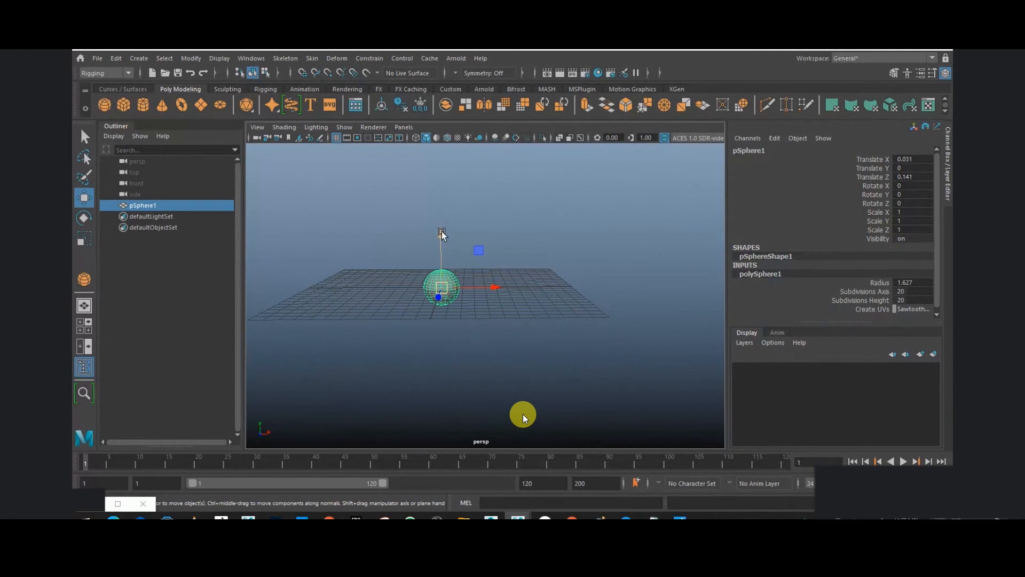
drag(454, 231, 457, 103)
alt+middle_drag(469, 226, 423, 192)
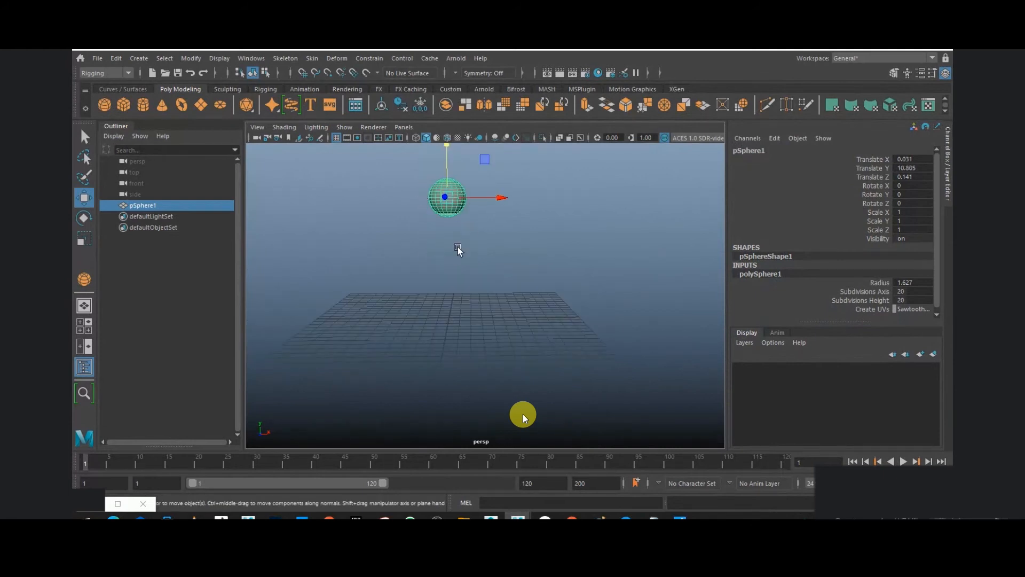
alt+drag(457, 247, 533, 303)
key(ctrl+z)
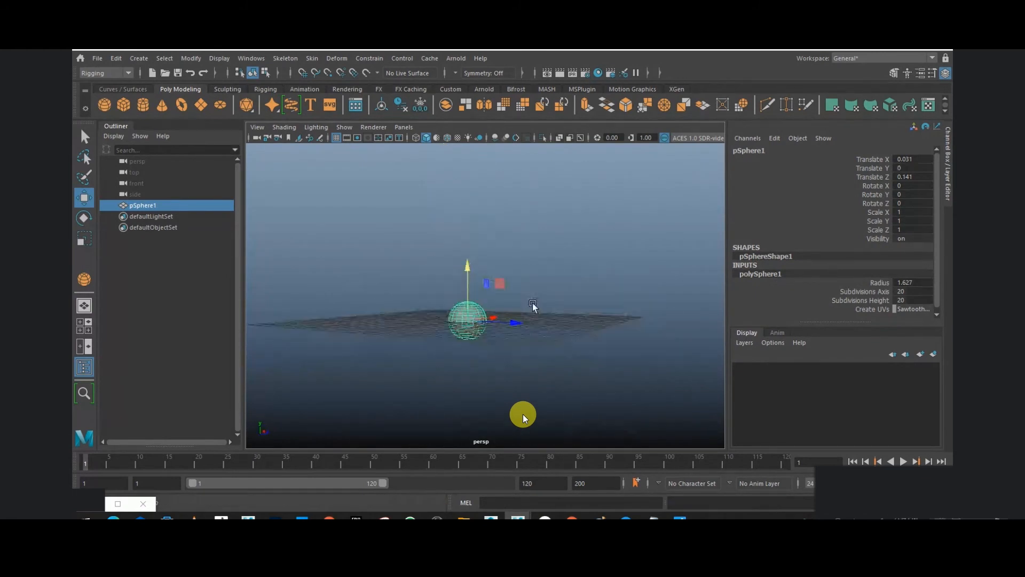
drag(460, 264, 471, 136)
key(ctrl+z)
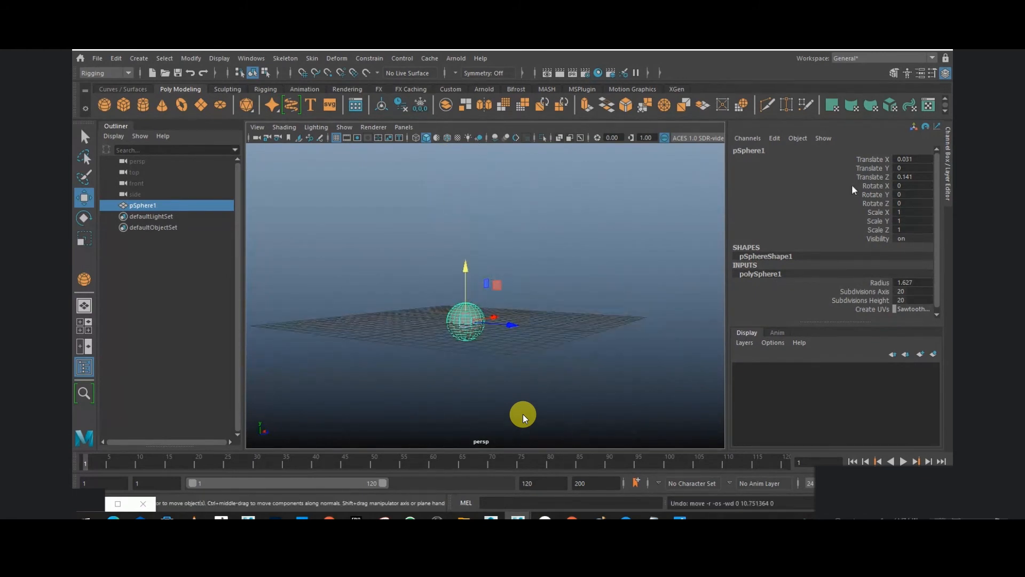
Step: Centre the sphere by setting Translate X and Z to 0, and raise it to about 11.55 on Y
alt+drag(609, 328, 654, 343)
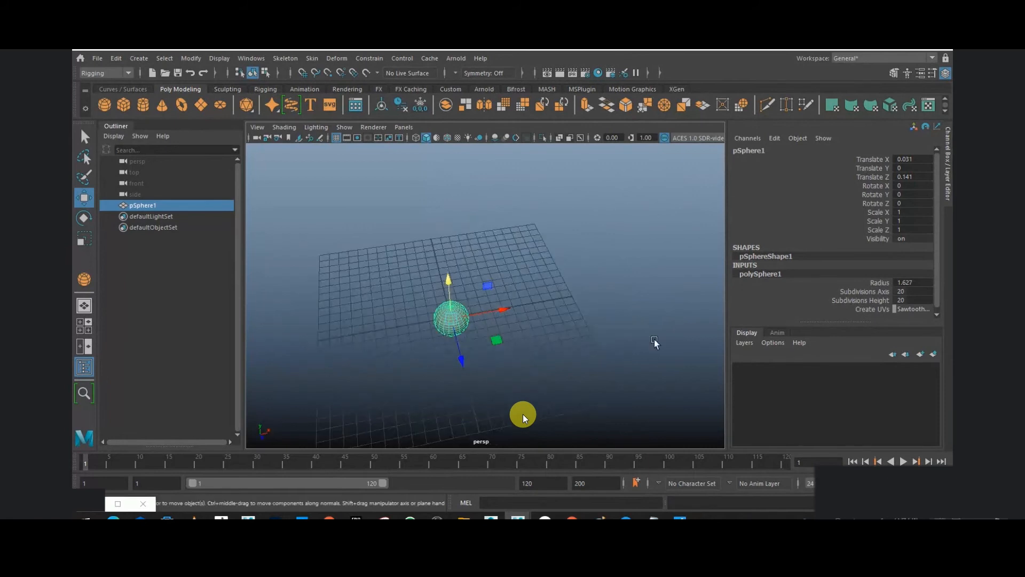
double_click(918, 161)
text(0)
key(Return)
double_click(907, 177)
text(0)
key(Return)
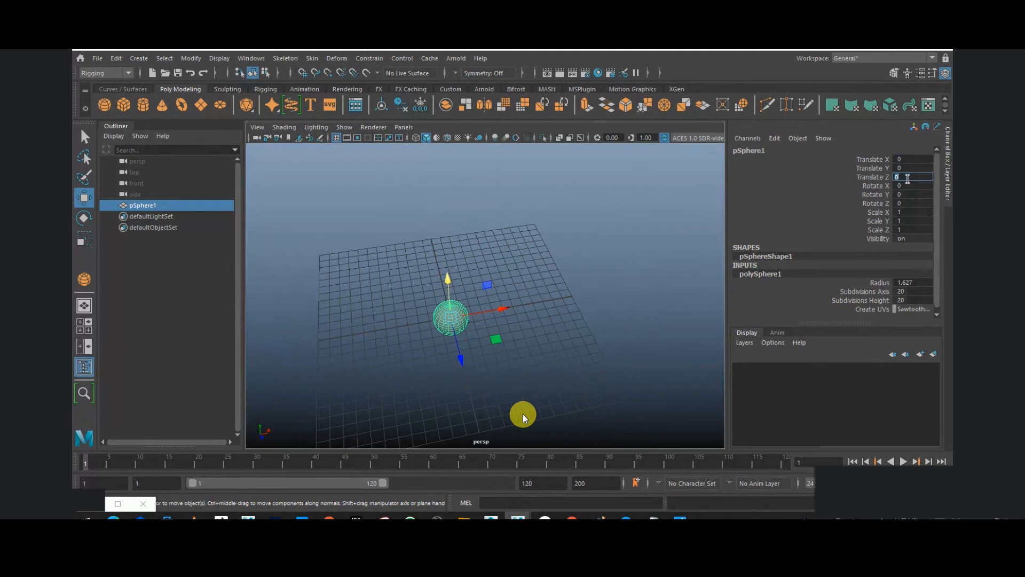
alt+drag(552, 355, 462, 127)
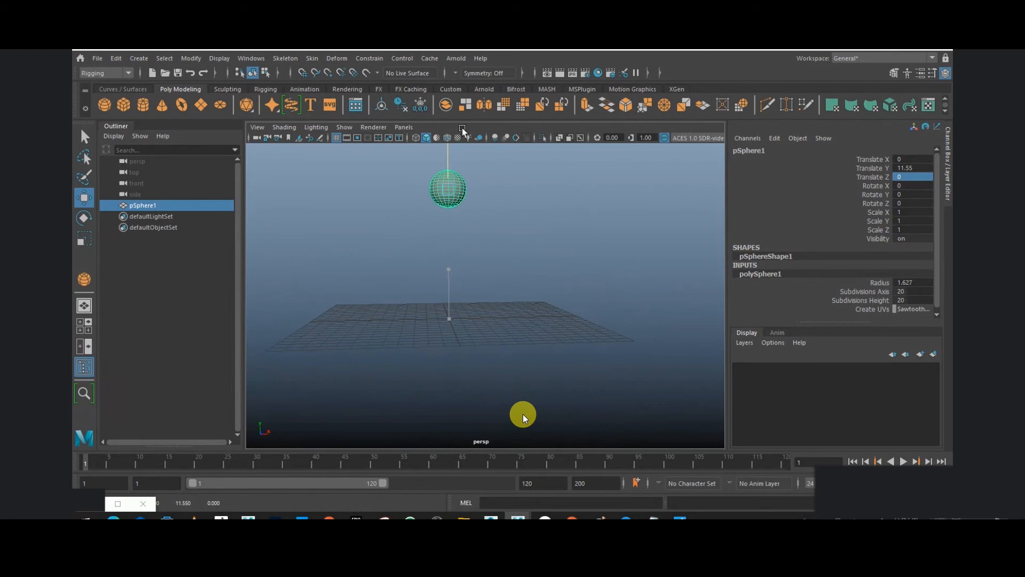
Step: Inspect the sphere's placement in the top, side and front views, and return to the full perspective view
key(space)
scroll(437, 255, up, 3)
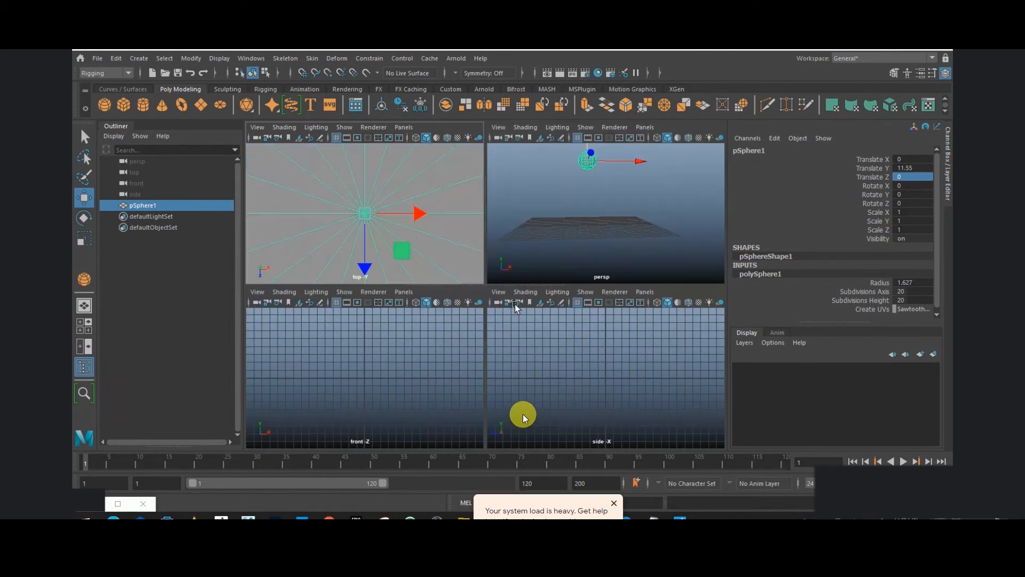
scroll(436, 255, up, 3)
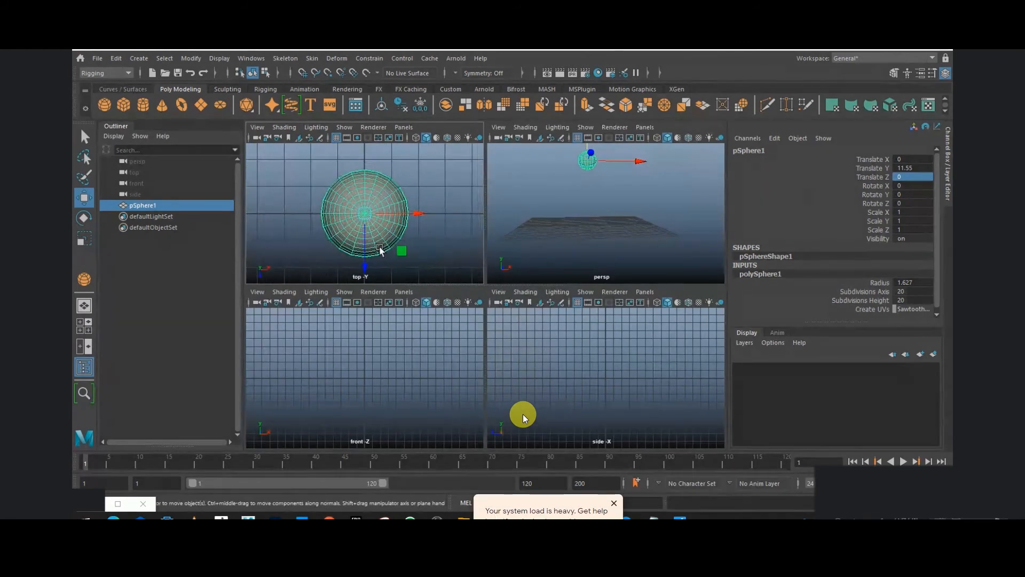
scroll(566, 370, up, 1)
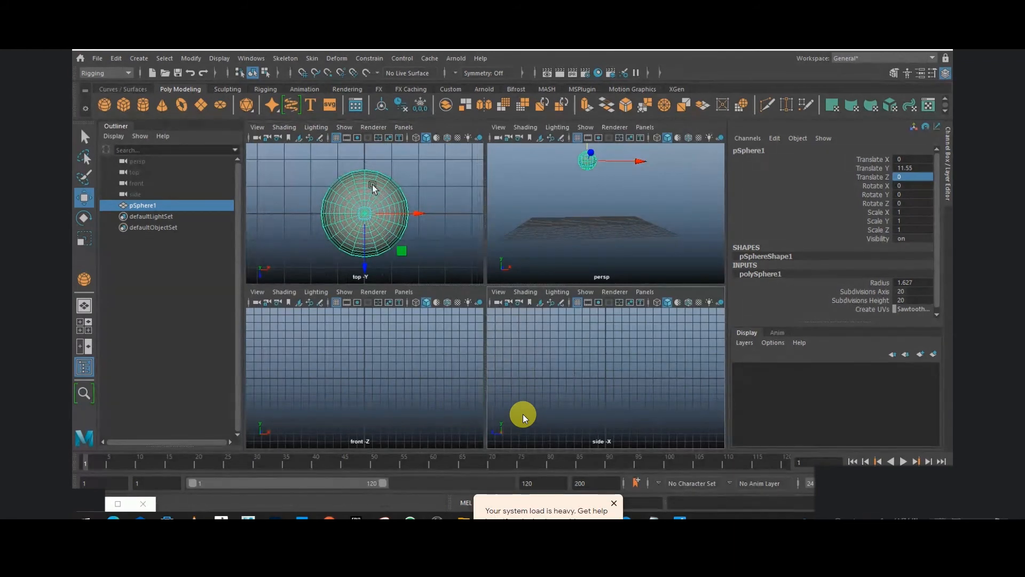
alt+middle_drag(579, 188, 587, 219)
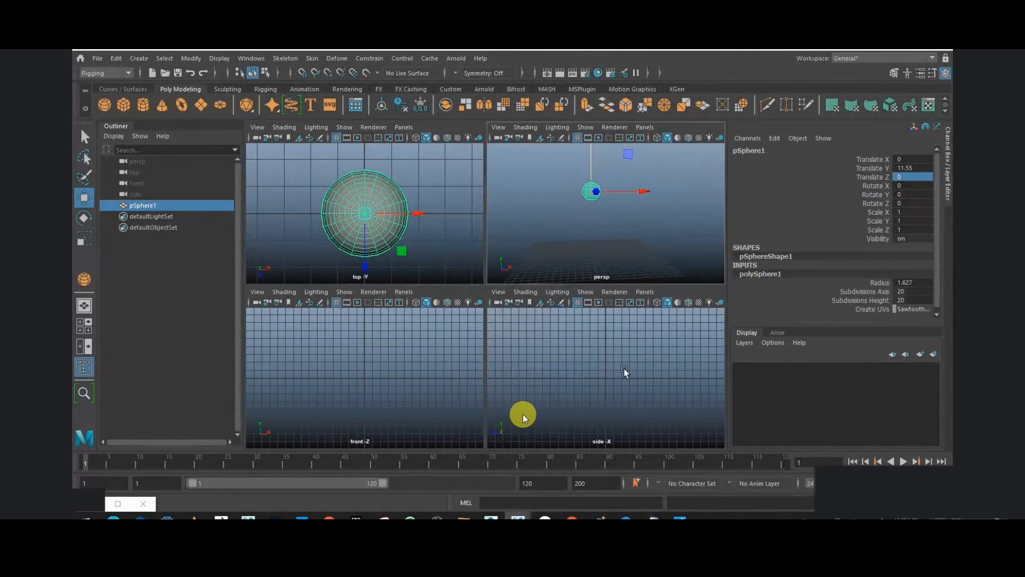
alt+middle_drag(618, 348, 615, 379)
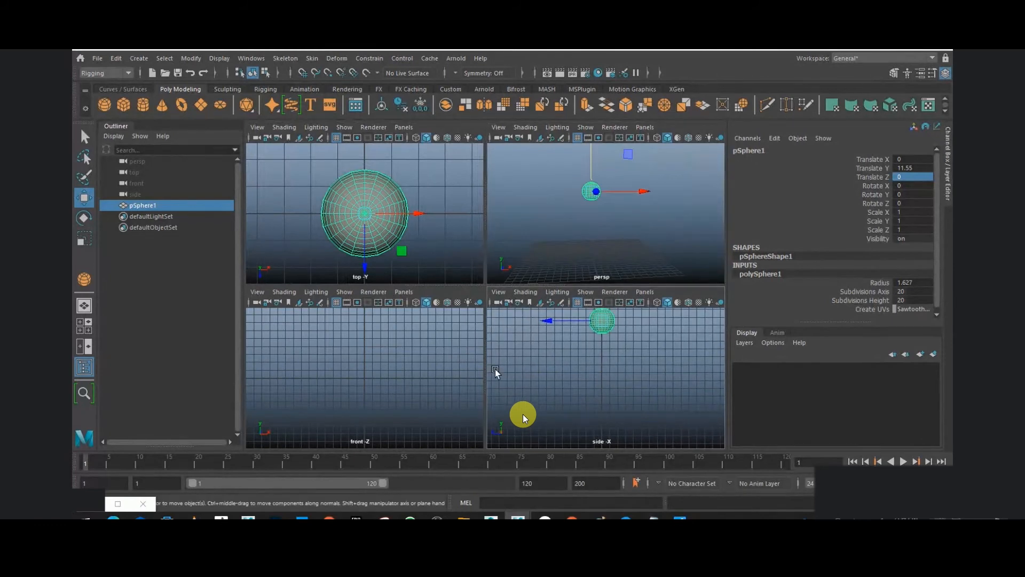
alt+middle_drag(444, 352, 438, 393)
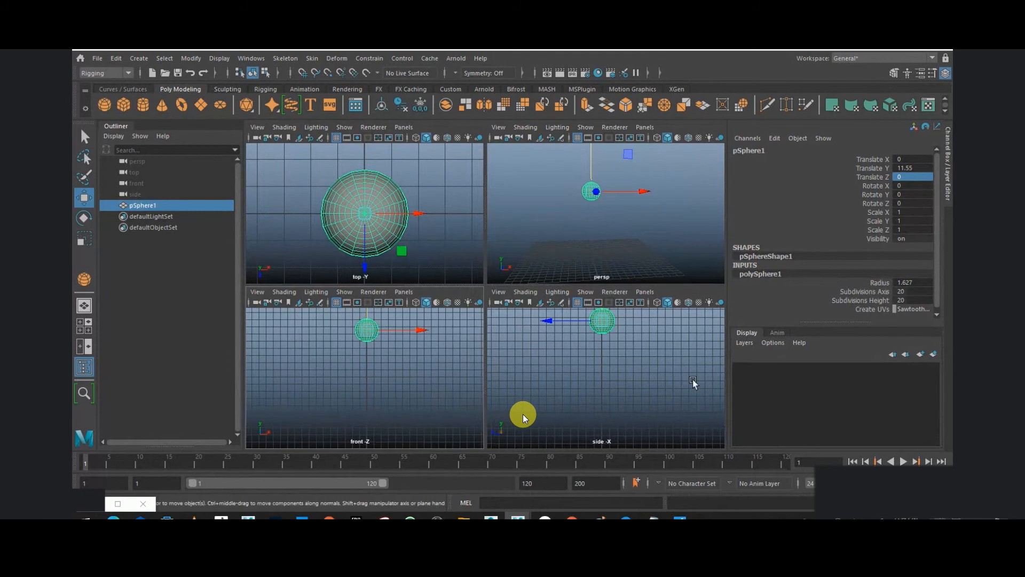
alt+middle_drag(693, 382, 606, 400)
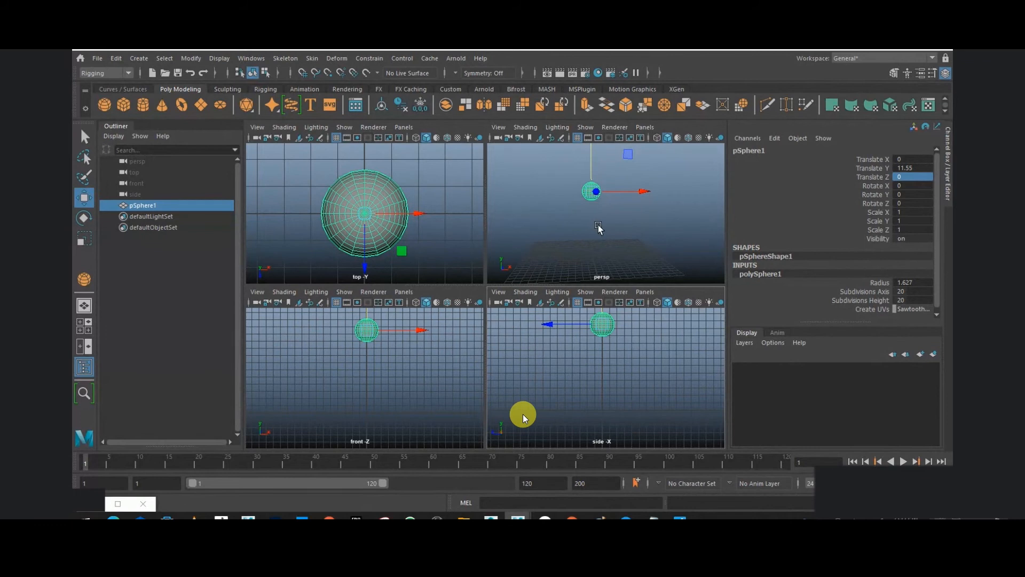
key(space)
Step: Set the sphere's radius to 2 and deselect it
alt+drag(460, 337, 541, 352)
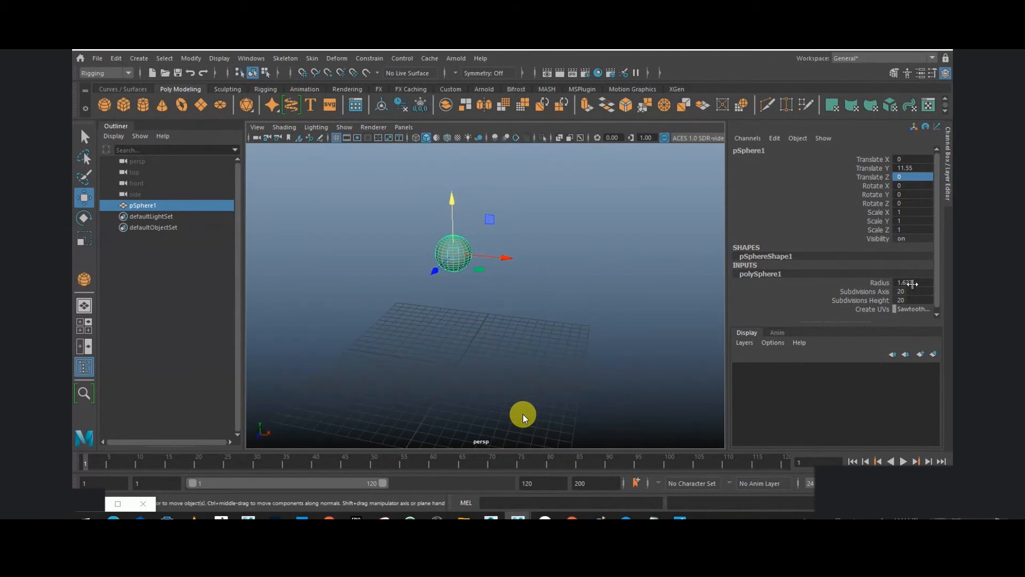
click(914, 284)
text(2)
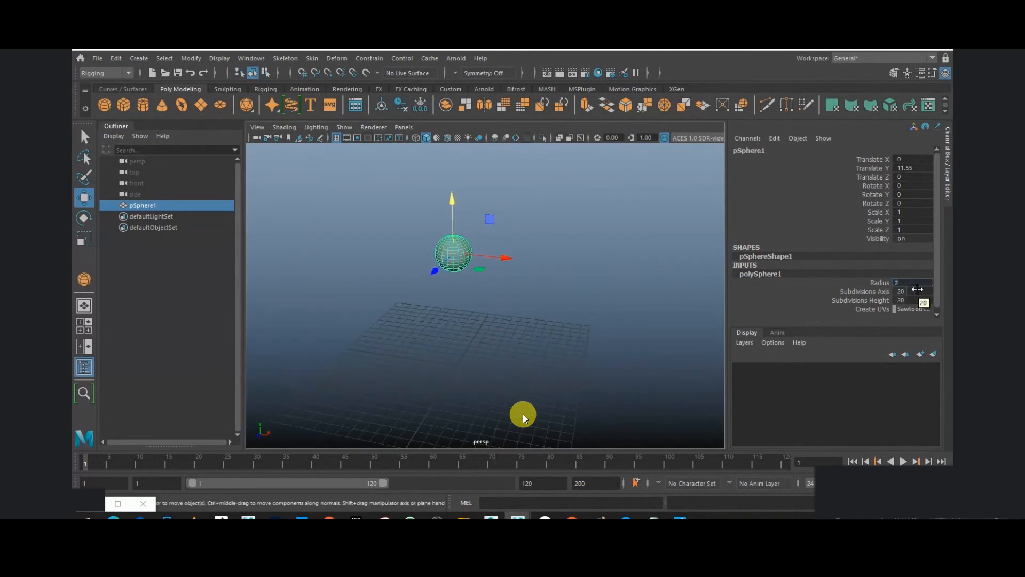
key(Return)
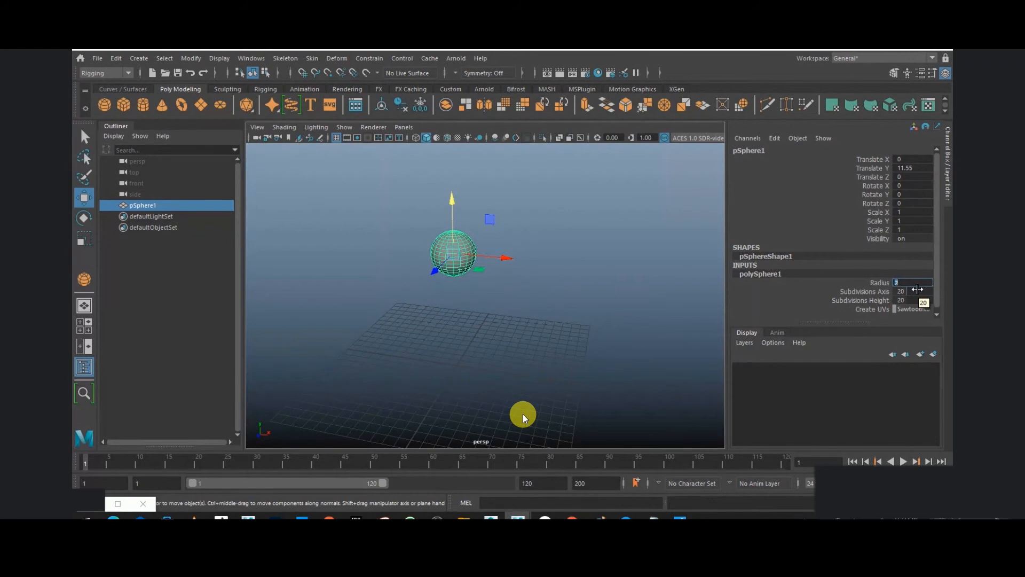
text(1)
key(Return)
text(2)
key(Return)
alt+drag(594, 299, 596, 320)
click(596, 321)
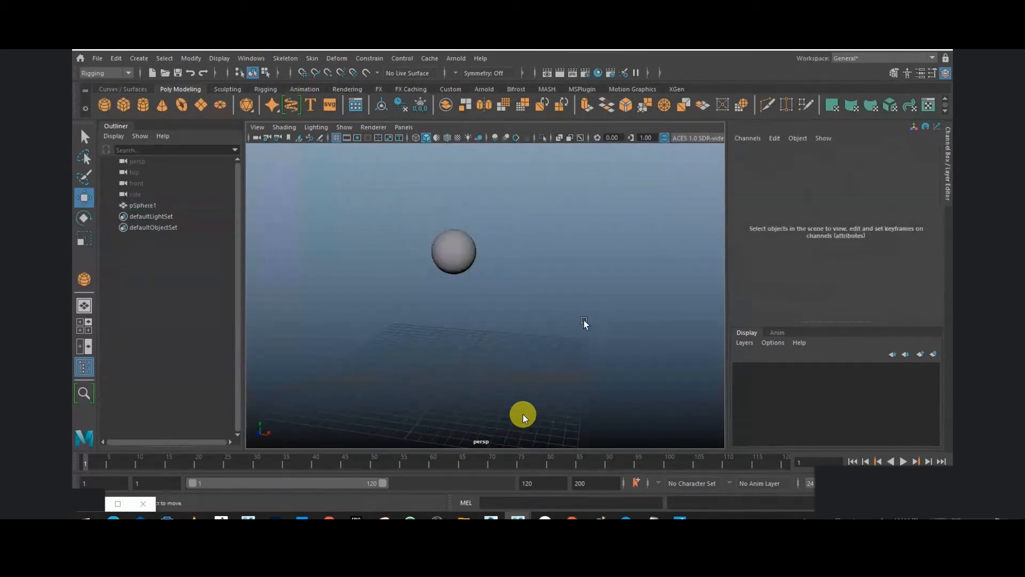
Step: Raise the sphere to about 13.52 on the Y axis and show the four-view layout
click(453, 250)
drag(456, 194, 454, 171)
key(space)
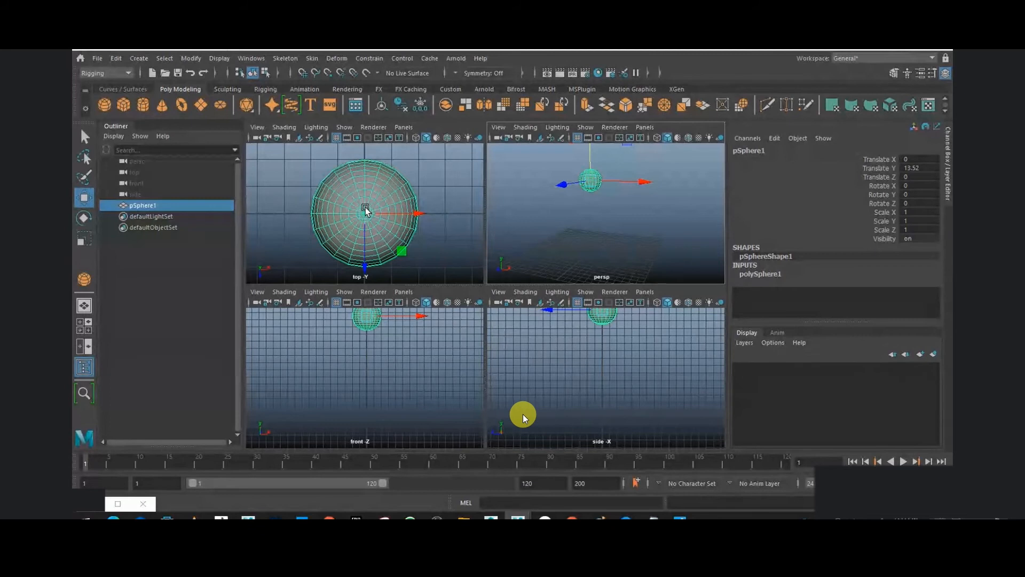
key(alt+Tab)
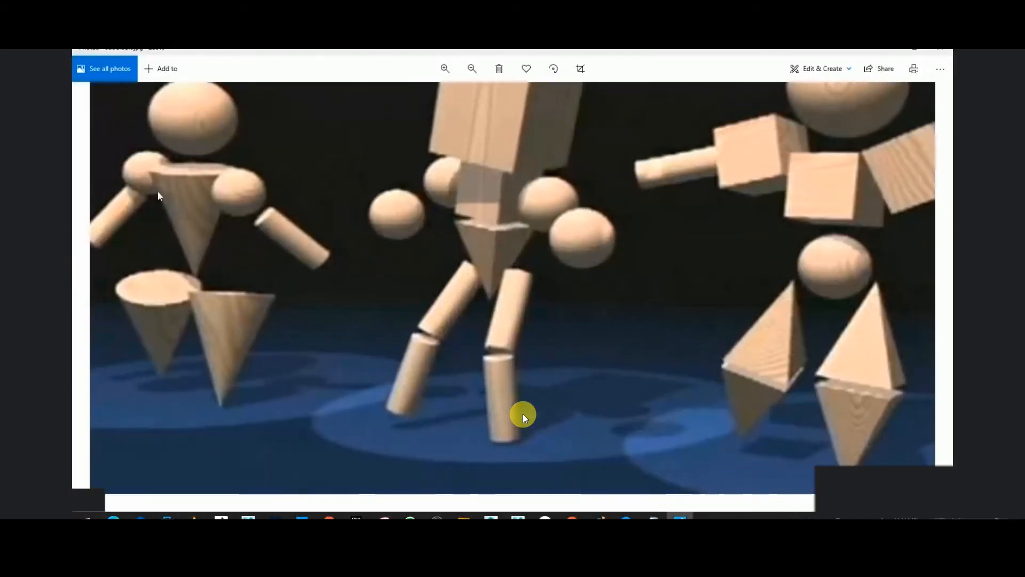
key(alt+Tab)
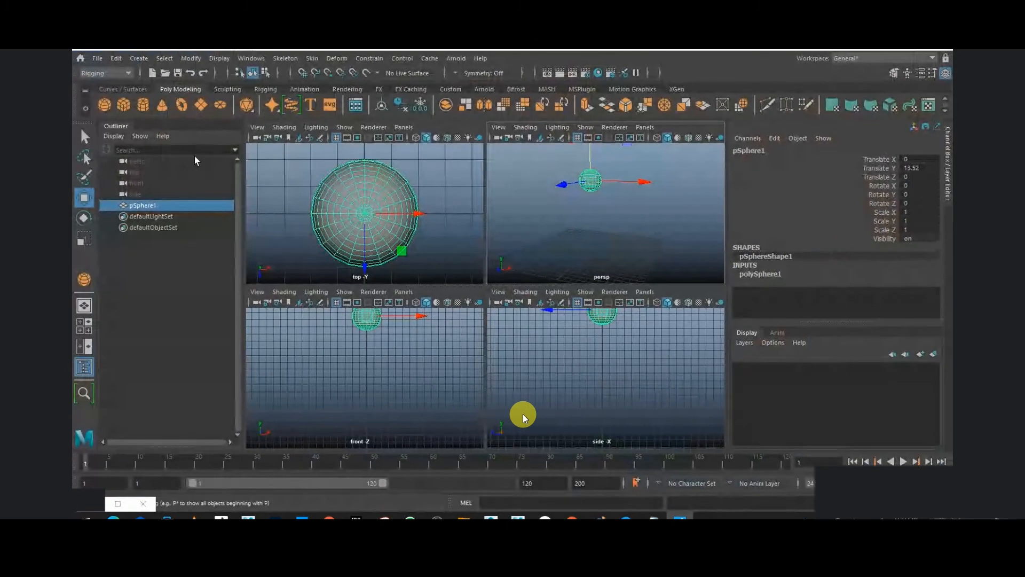
click(159, 107)
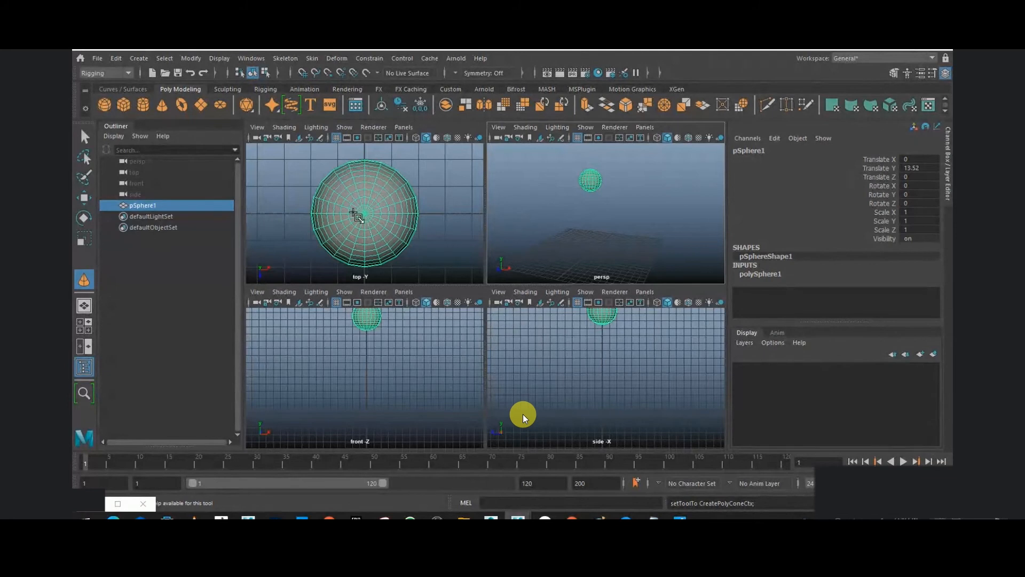
drag(363, 216, 317, 51)
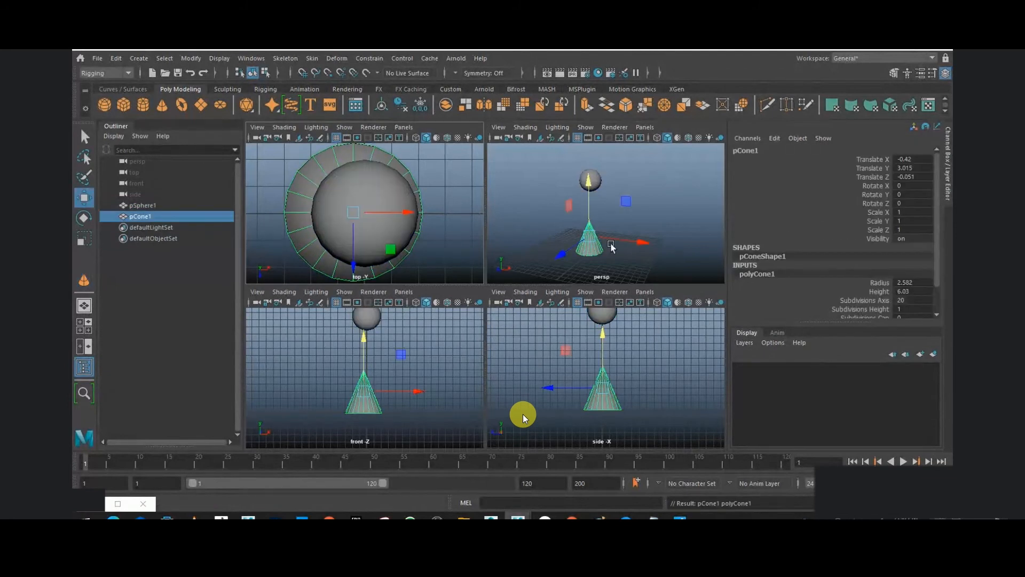
alt+drag(611, 243, 554, 259)
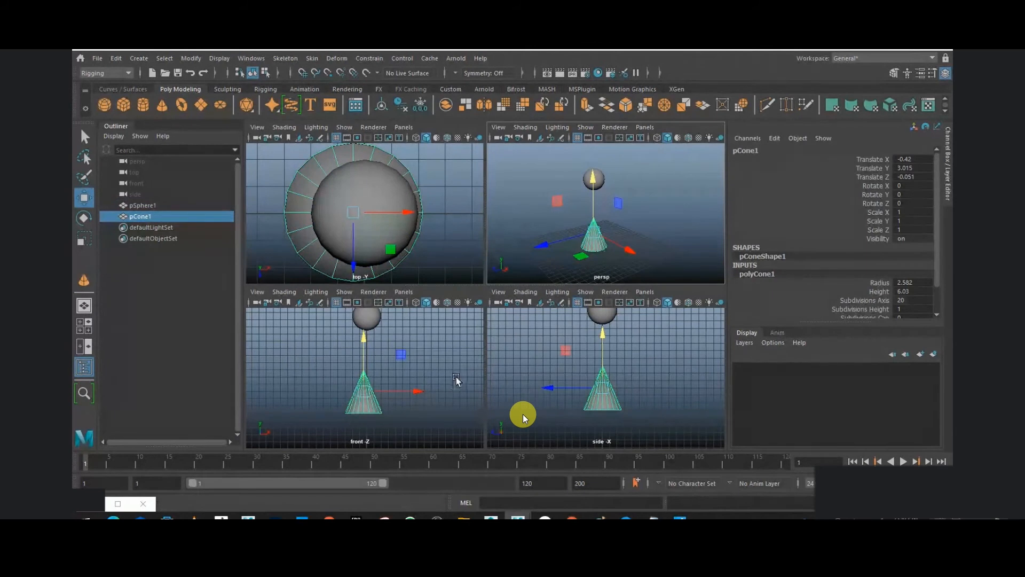
key(Delete)
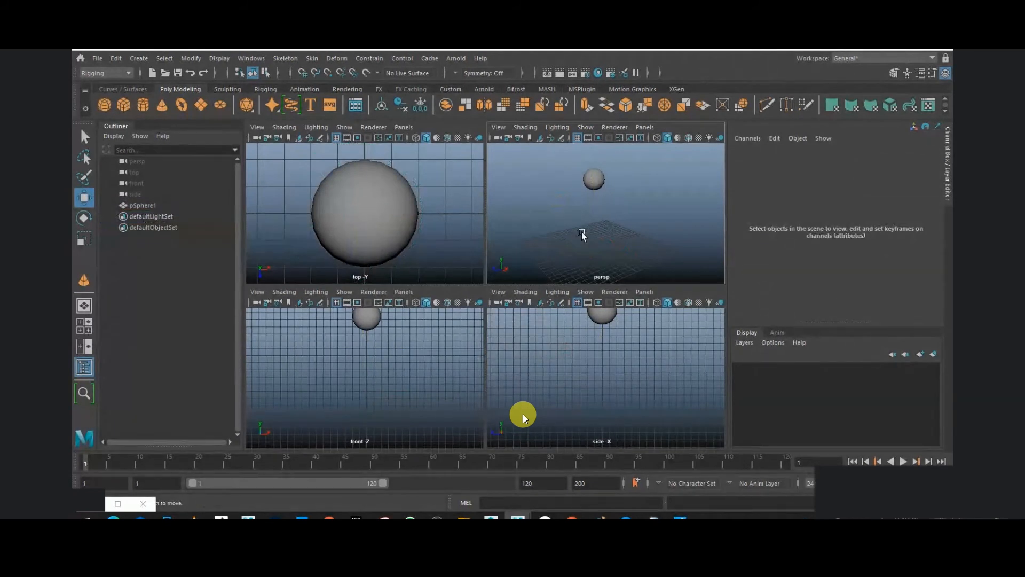
Step: Create a polygon cone on the grid under the sphere, with a radius of about 6.3 and a height of about 13.2
click(163, 107)
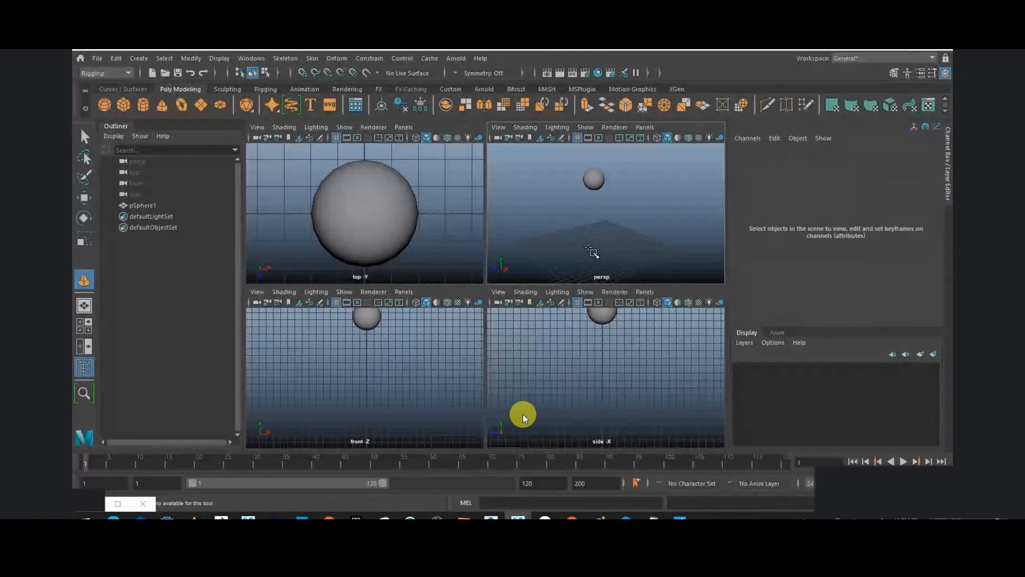
mouse_move(589, 249)
mouse_down()
mouse_move(611, 265)
mouse_move(590, 252)
mouse_move(611, 264)
mouse_move(607, 255)
mouse_up()
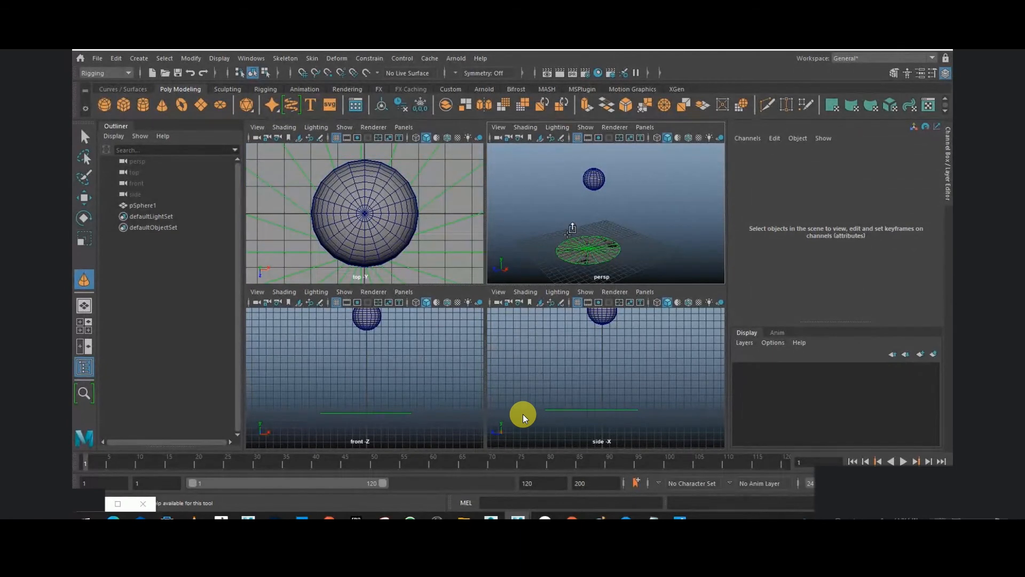
drag(597, 243, 610, 176)
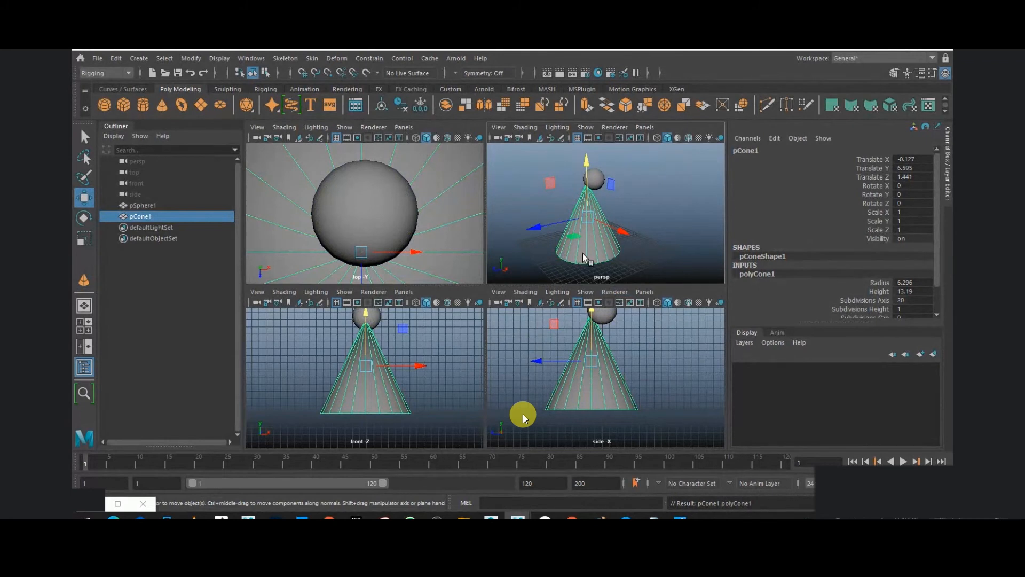
alt+drag(586, 258, 670, 249)
alt+drag(755, 270, 626, 260)
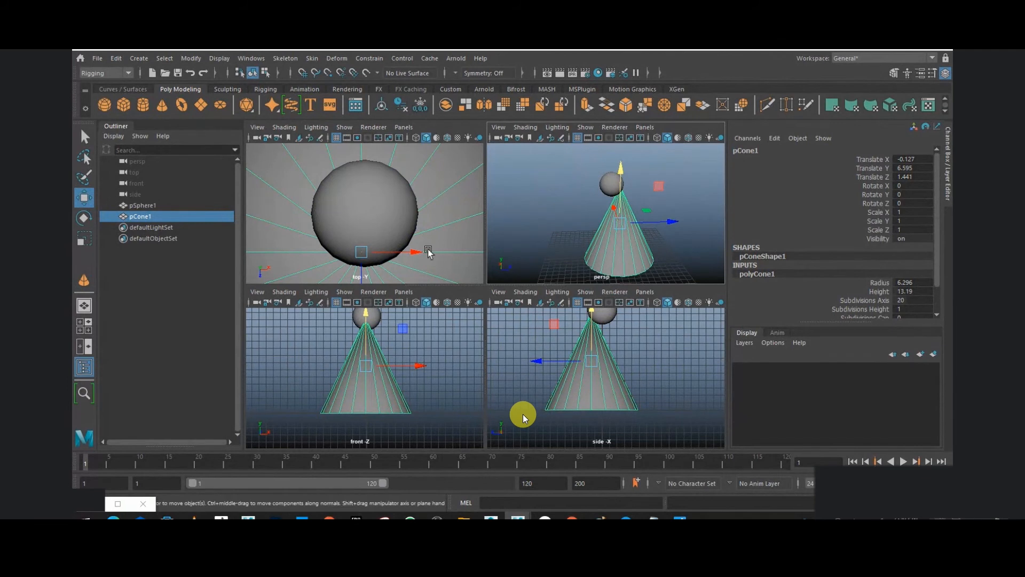
Step: Examine how the cone lines up with the sphere in the front and top views
click(403, 334)
key(space)
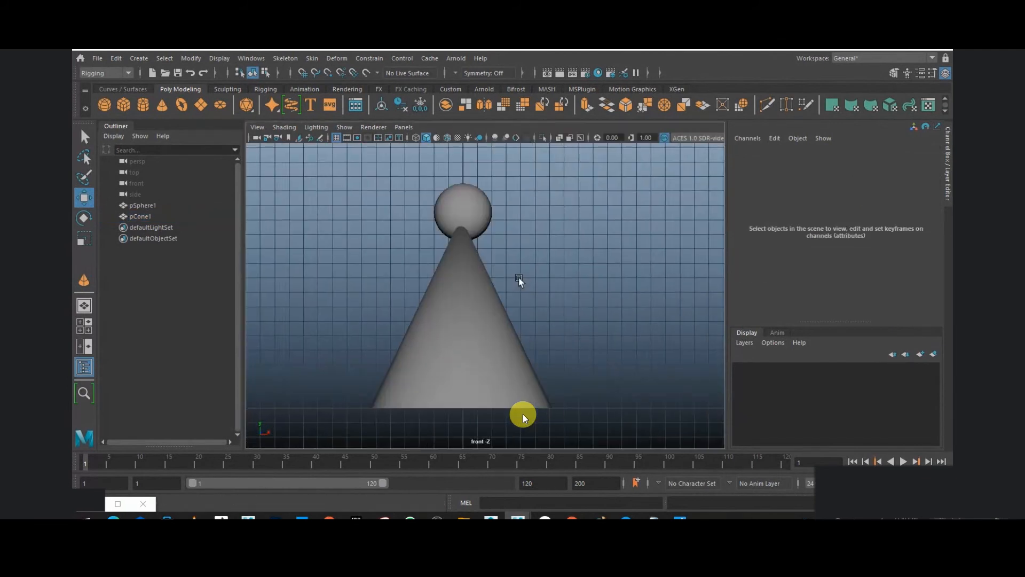
scroll(515, 320, up, 6)
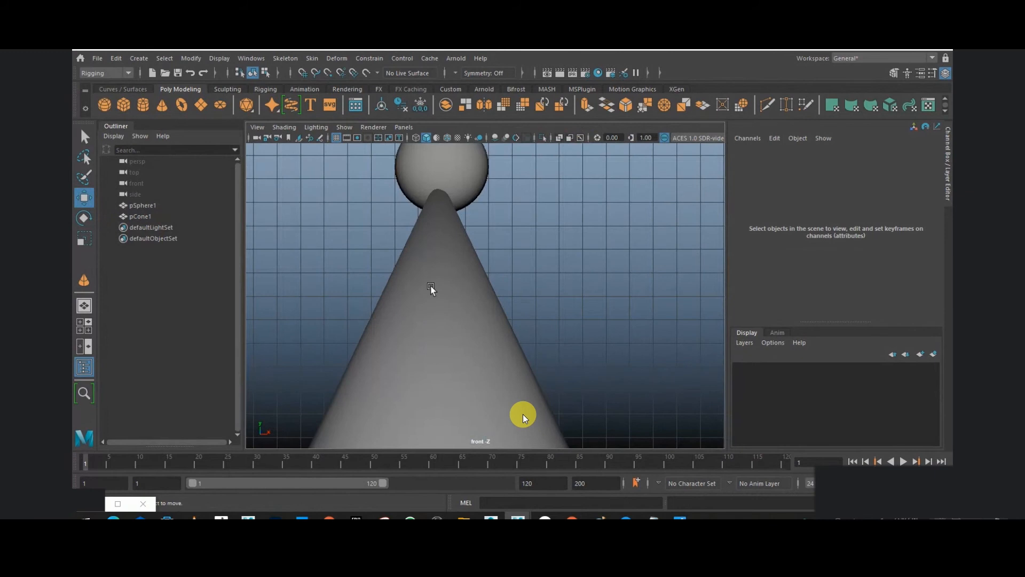
scroll(443, 289, down, 4)
key(space)
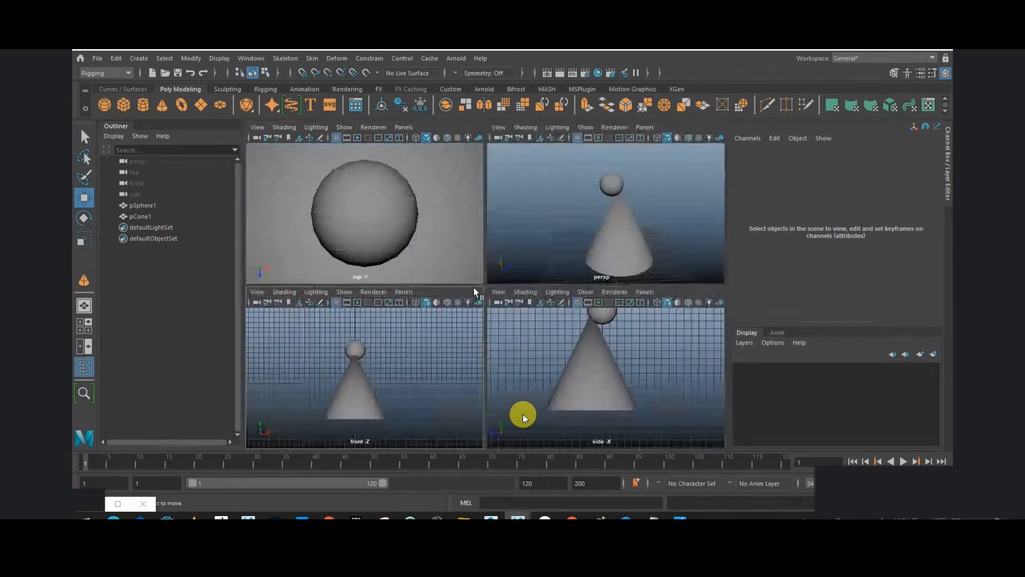
scroll(441, 232, down, 4)
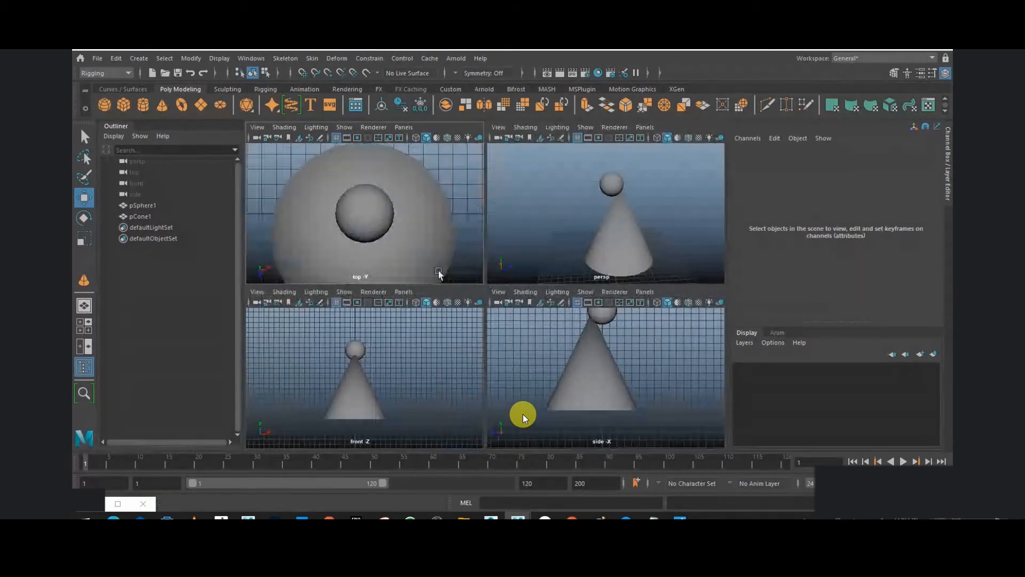
scroll(438, 274, down, 3)
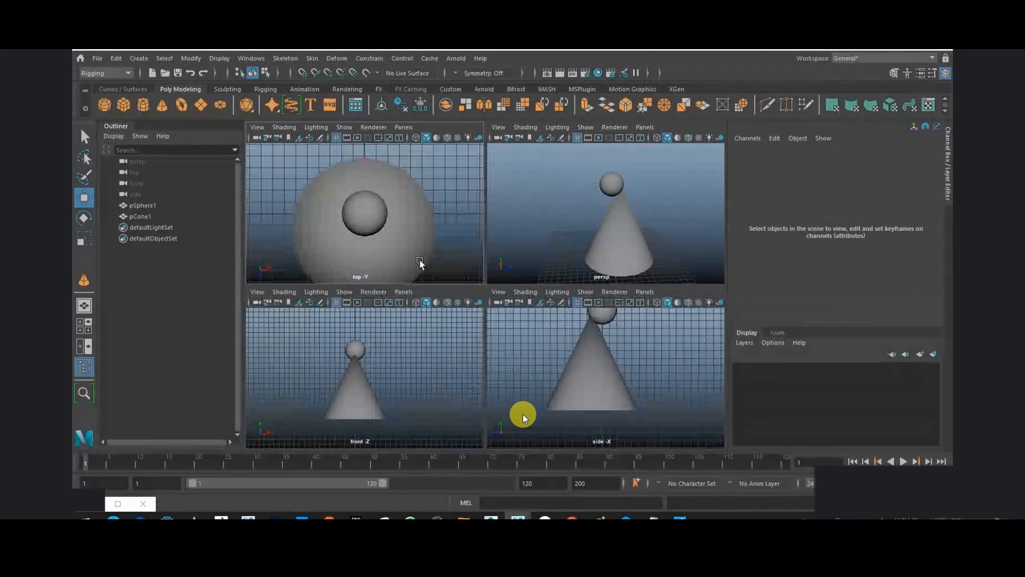
click(372, 210)
click(372, 209)
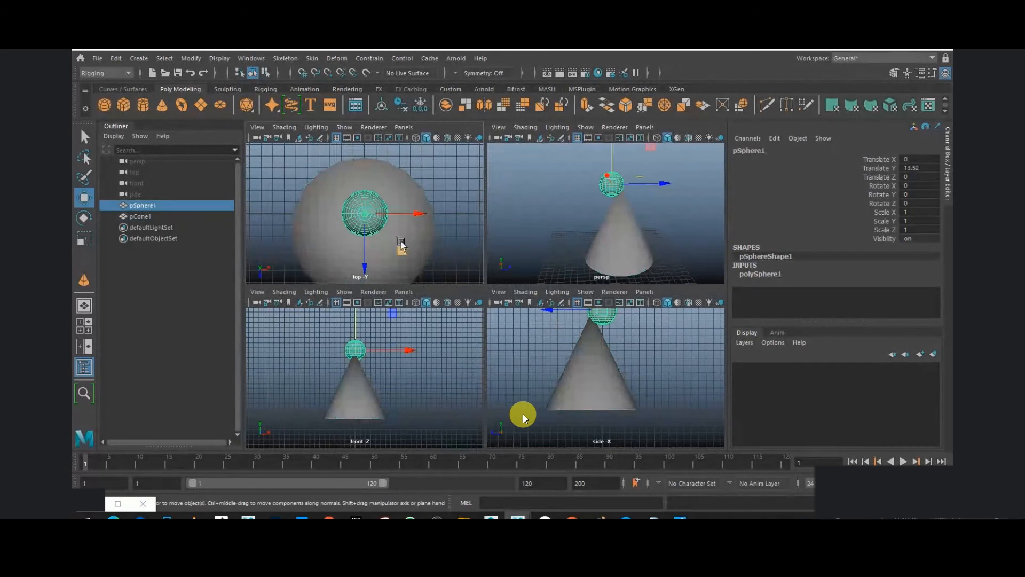
click(425, 230)
click(533, 225)
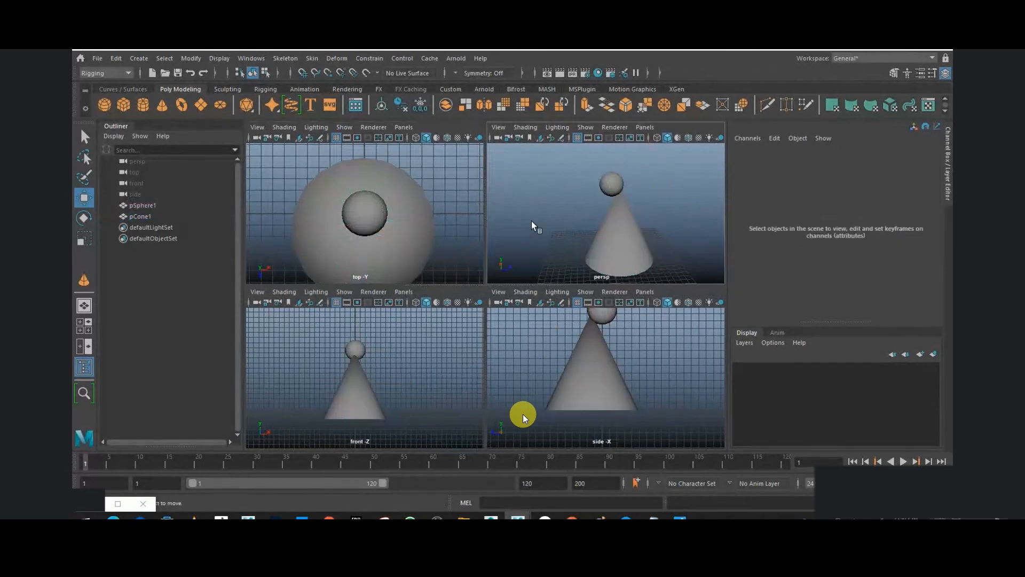
Step: Move the cone to the origin by setting its Translate X, Y and Z to 0
click(601, 251)
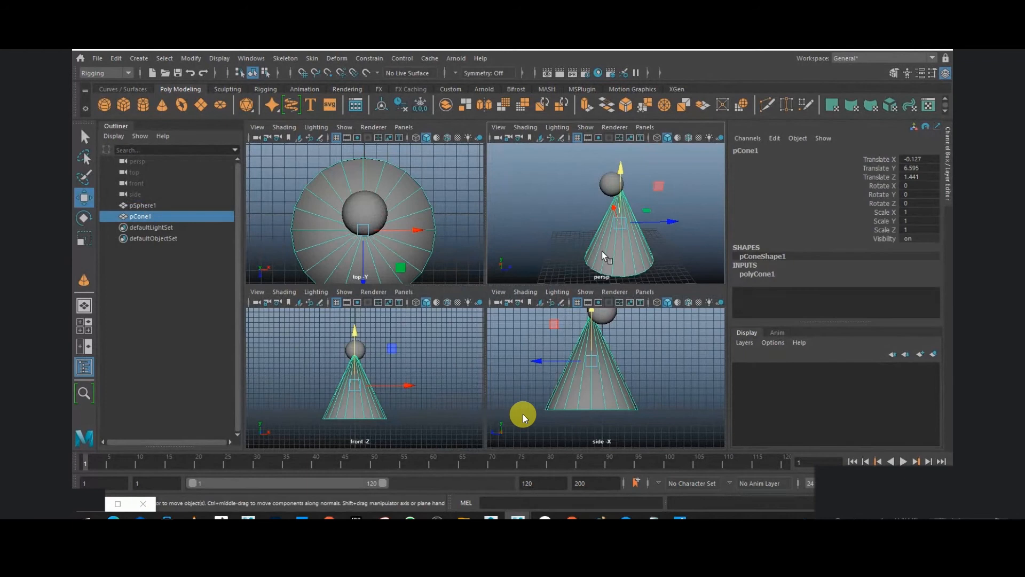
double_click(917, 159)
text(0)
key(Return)
double_click(930, 168)
text(0)
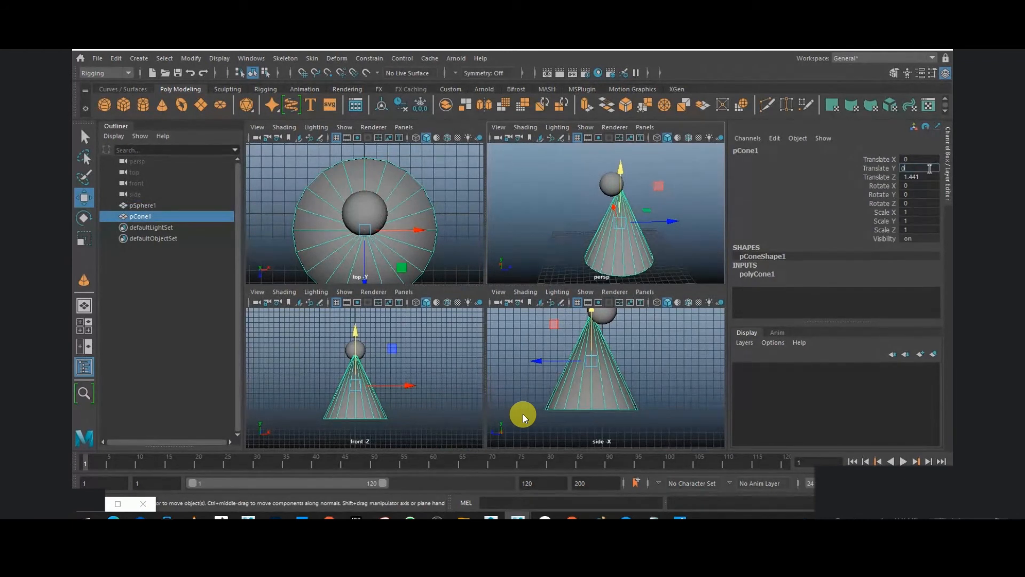
key(Tab)
text(0)
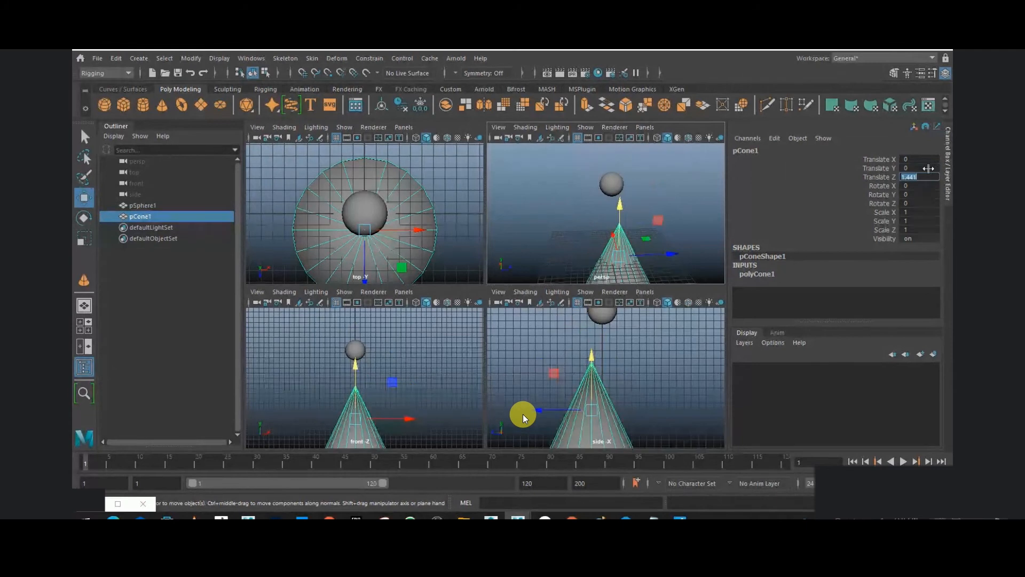
key(Return)
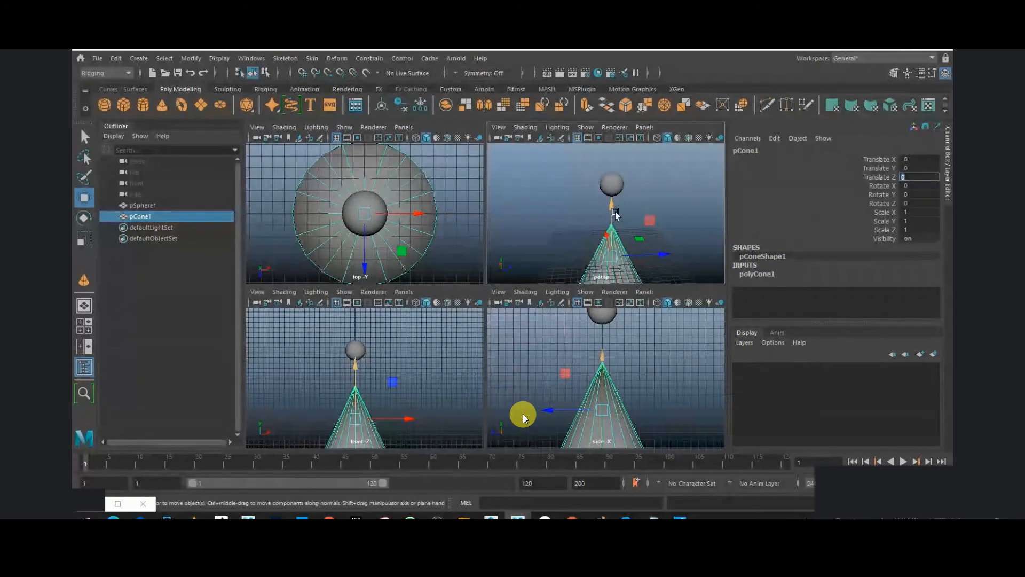
Step: Raise the cone to about 5.09 on the Y axis and compare its shape with the reference picture
drag(614, 212, 619, 181)
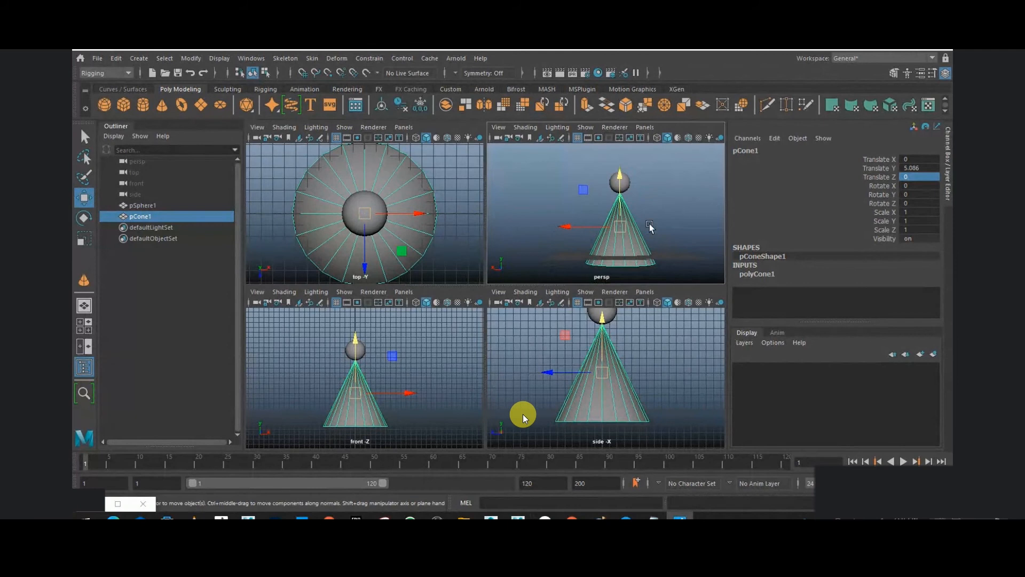
alt+drag(650, 229, 450, 286)
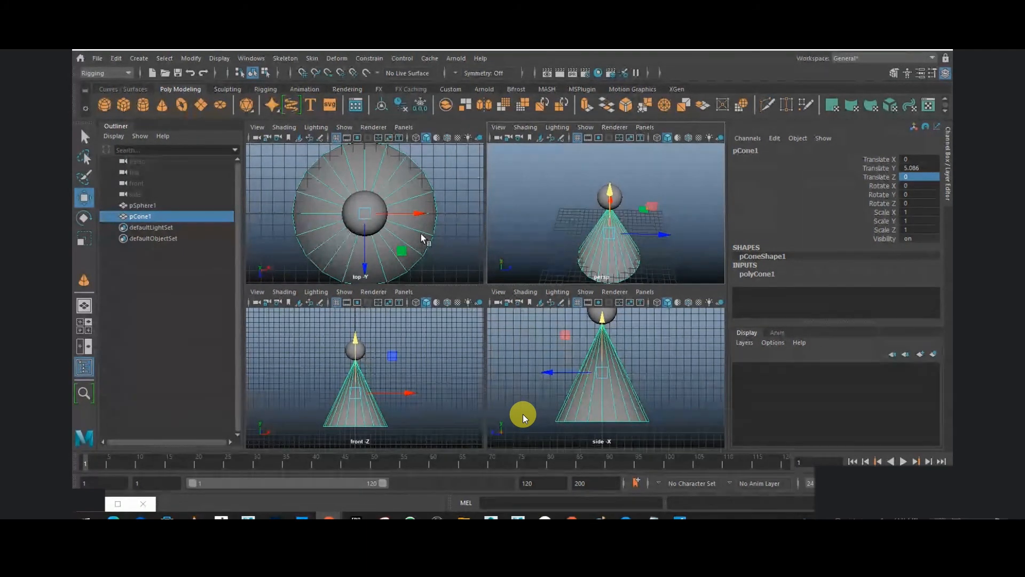
alt+drag(552, 239, 630, 229)
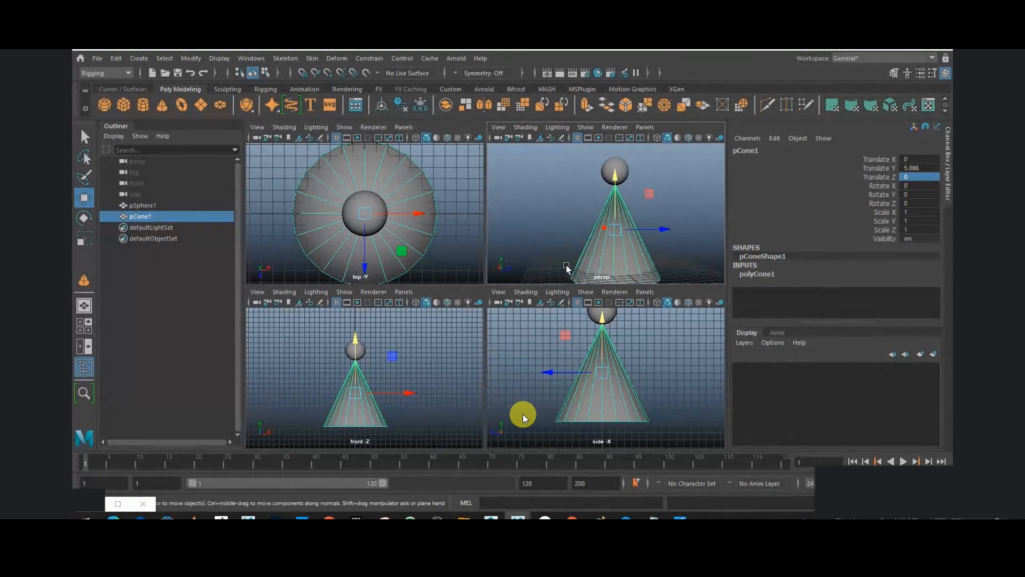
alt+drag(704, 235, 644, 245)
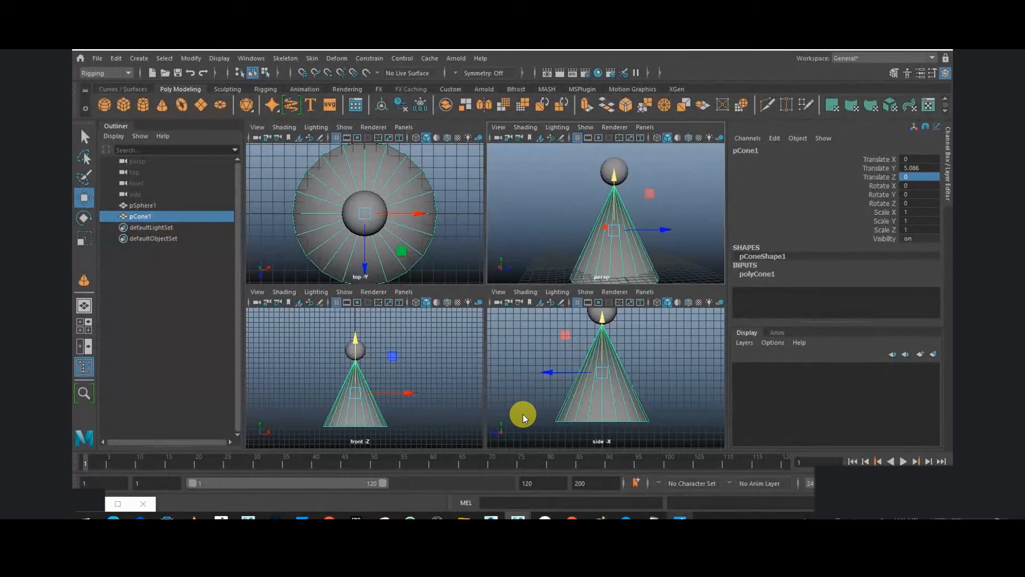
key(alt+Tab)
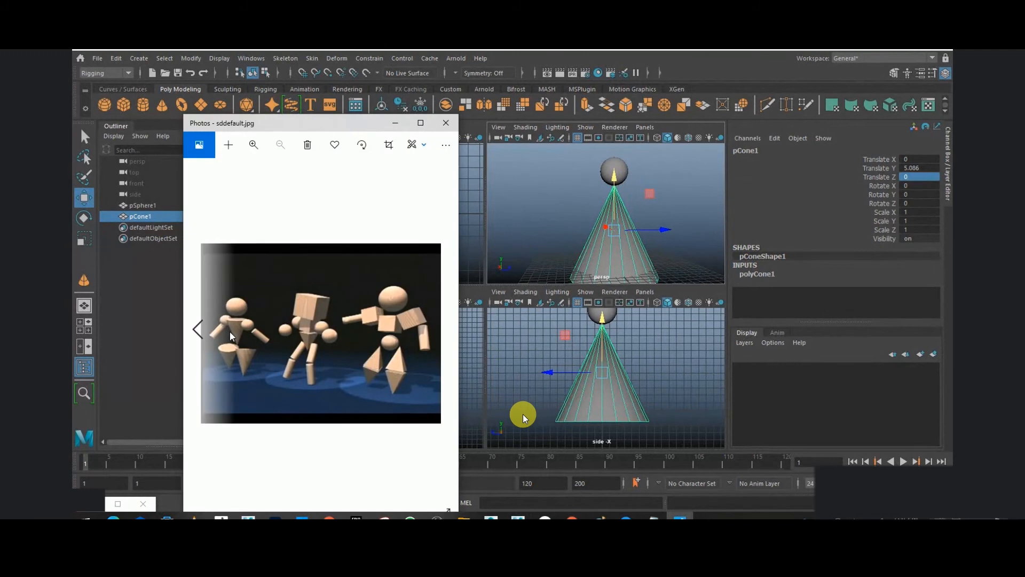
click(446, 122)
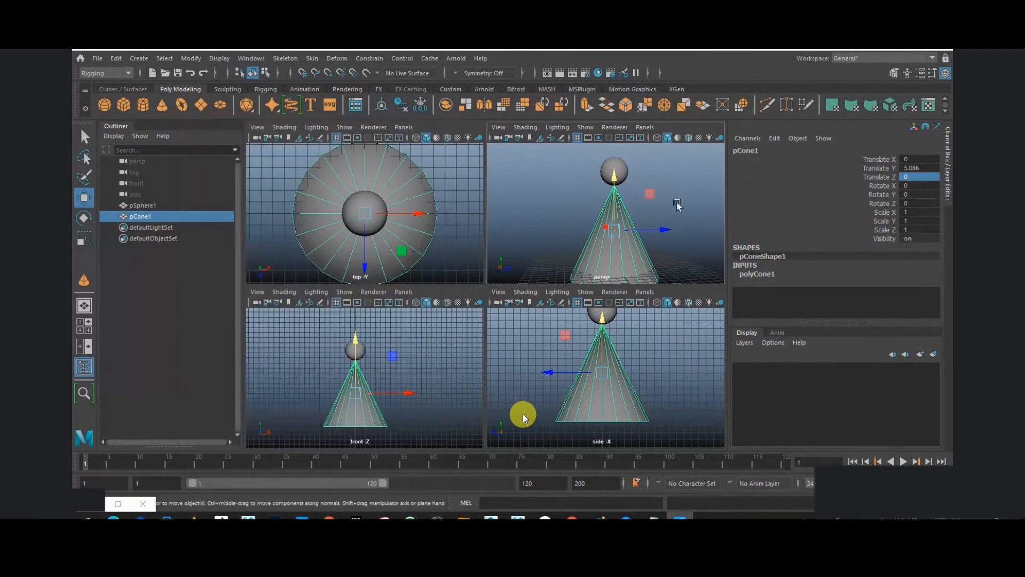
Step: Open the cone's creation settings and set its radius to 4
click(757, 274)
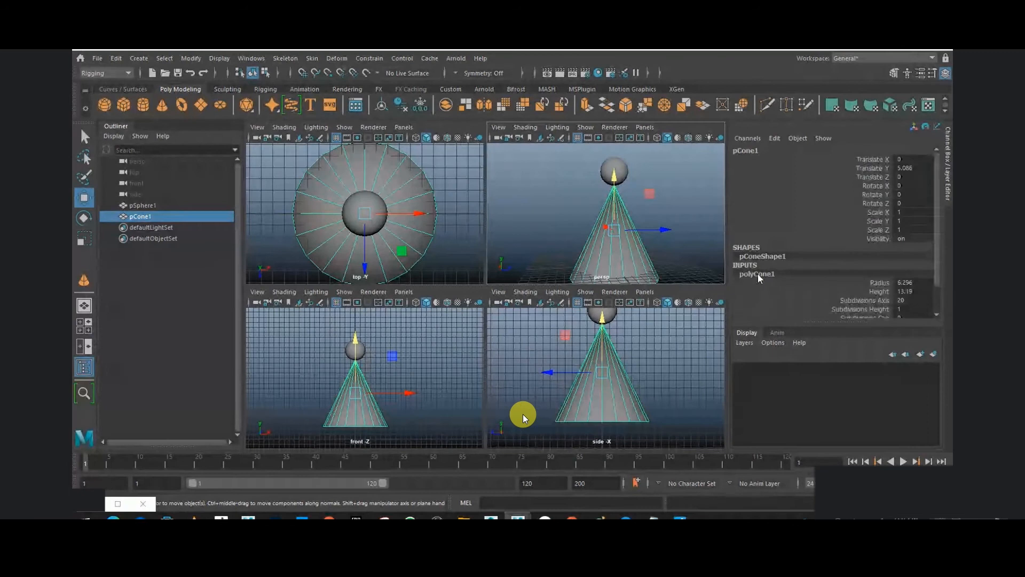
scroll(758, 274, down, 1)
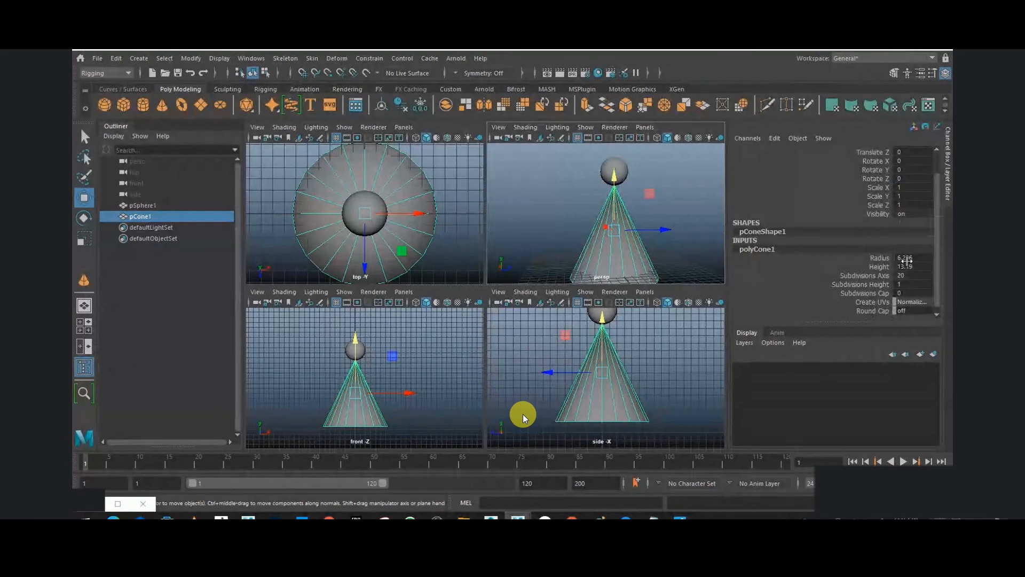
scroll(895, 271, down, 1)
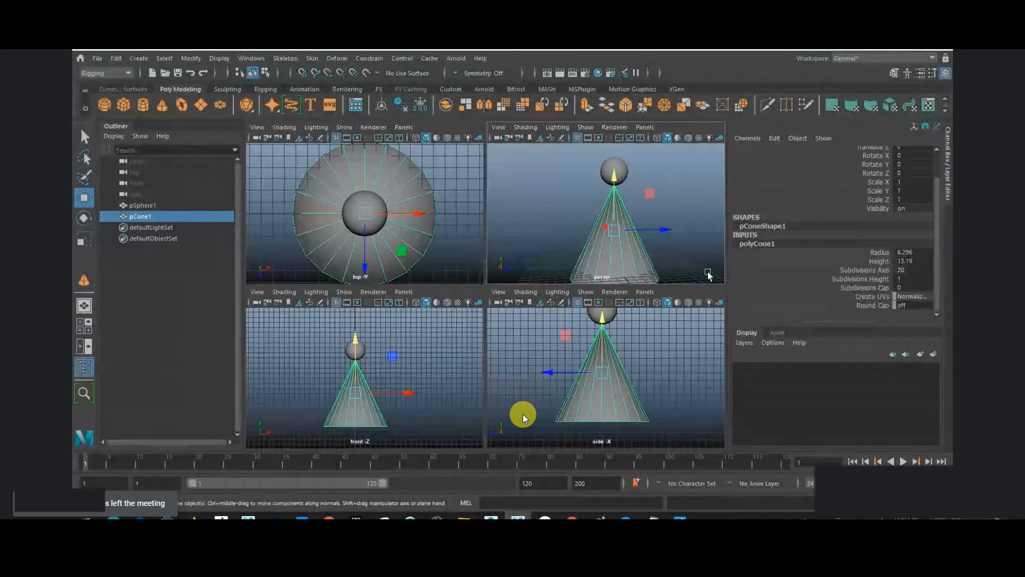
alt+drag(689, 256, 680, 250)
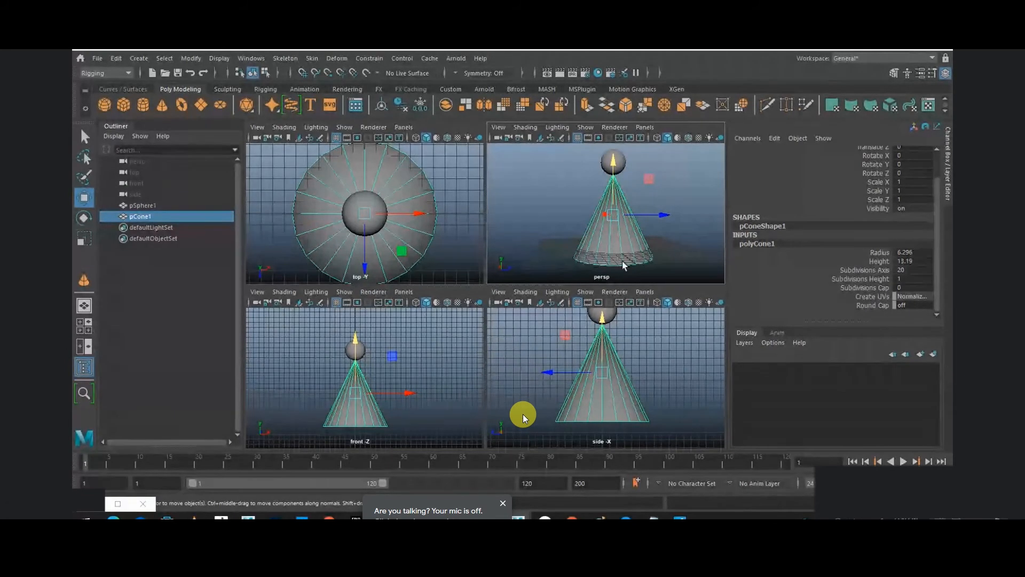
click(909, 252)
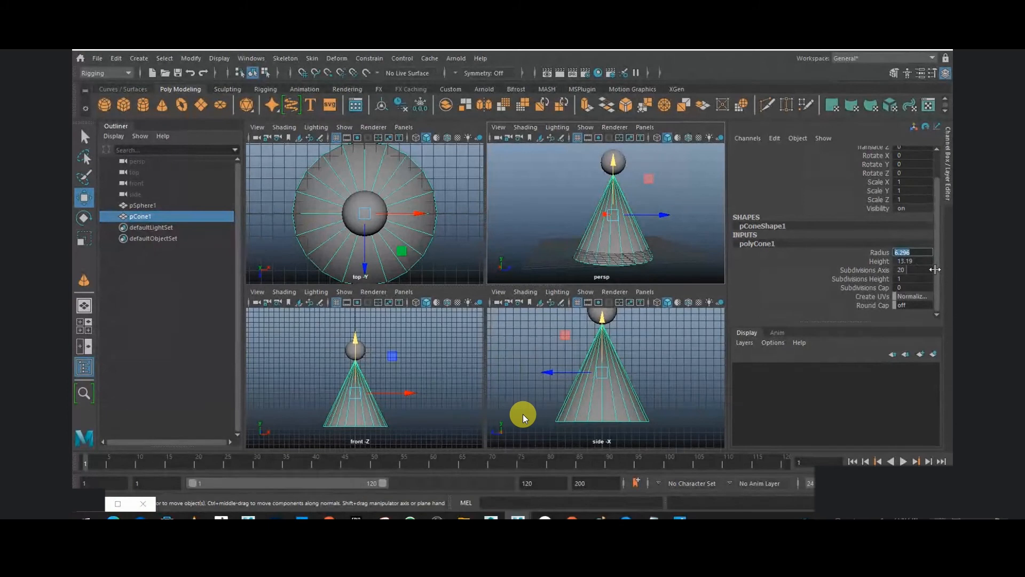
text(4)
key(Return)
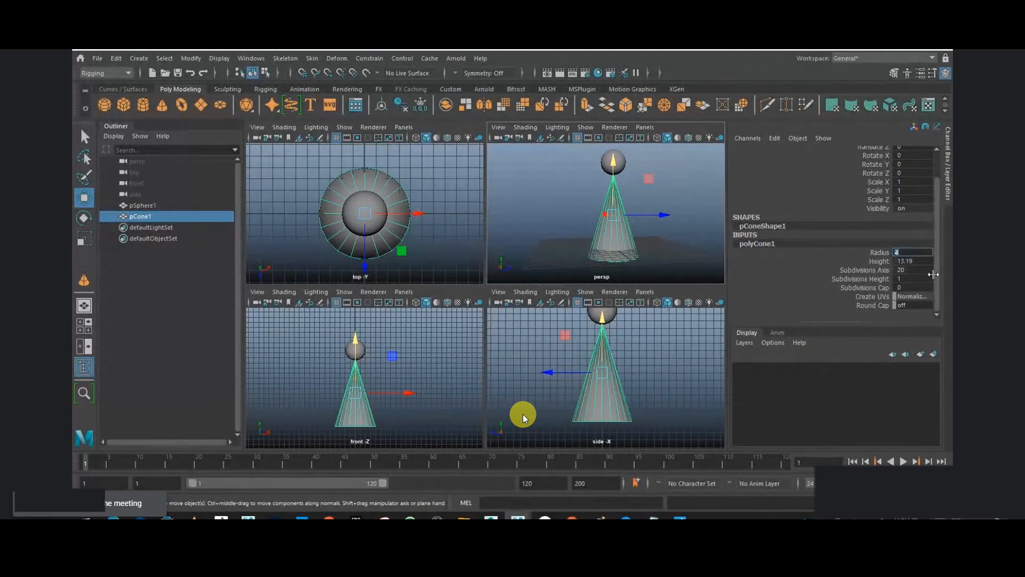
Step: Try heights of 5, 7 and 9 for the cone
click(922, 261)
text(5)
key(Return)
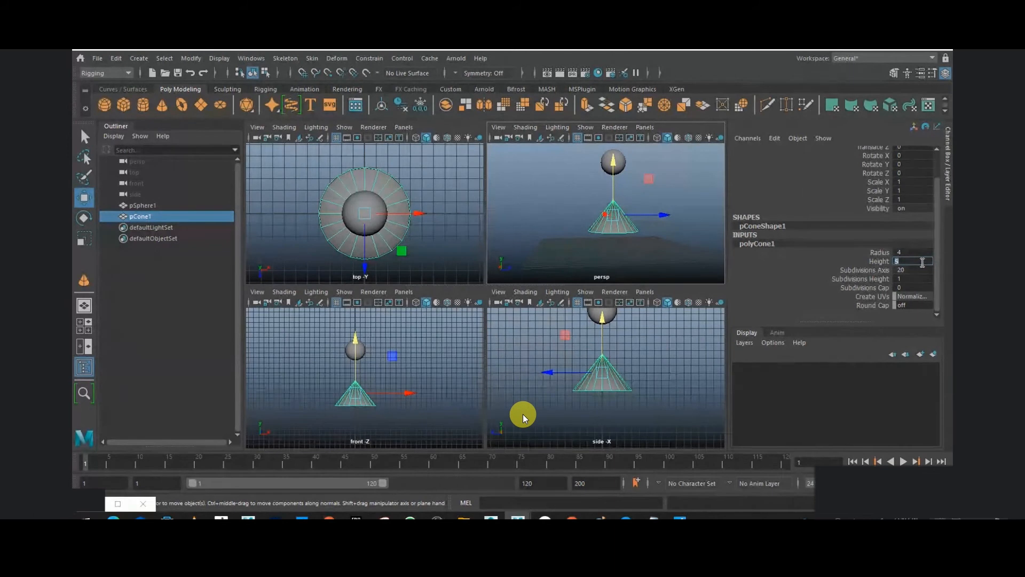
text(7)
key(Return)
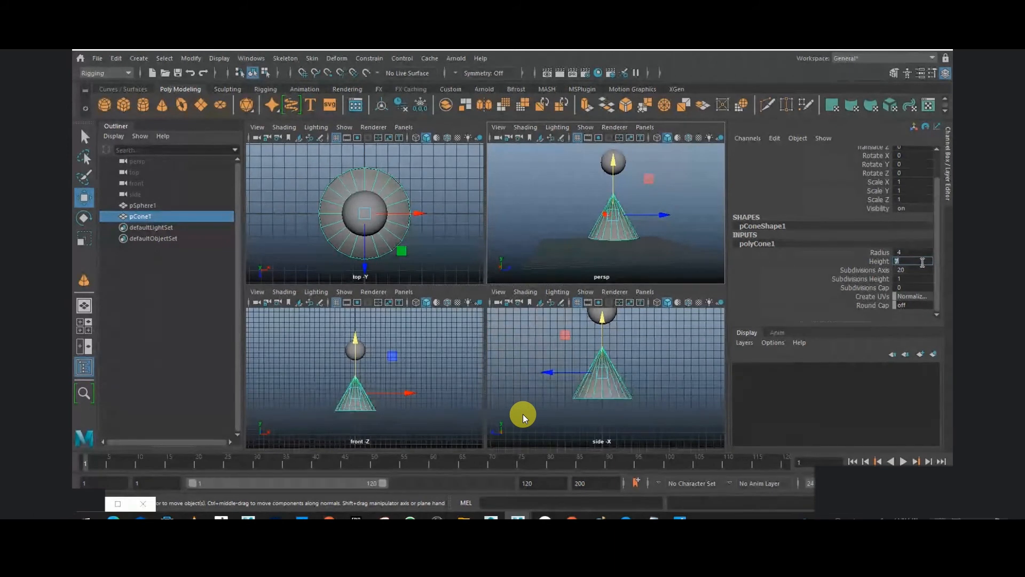
text(8)
key(Return)
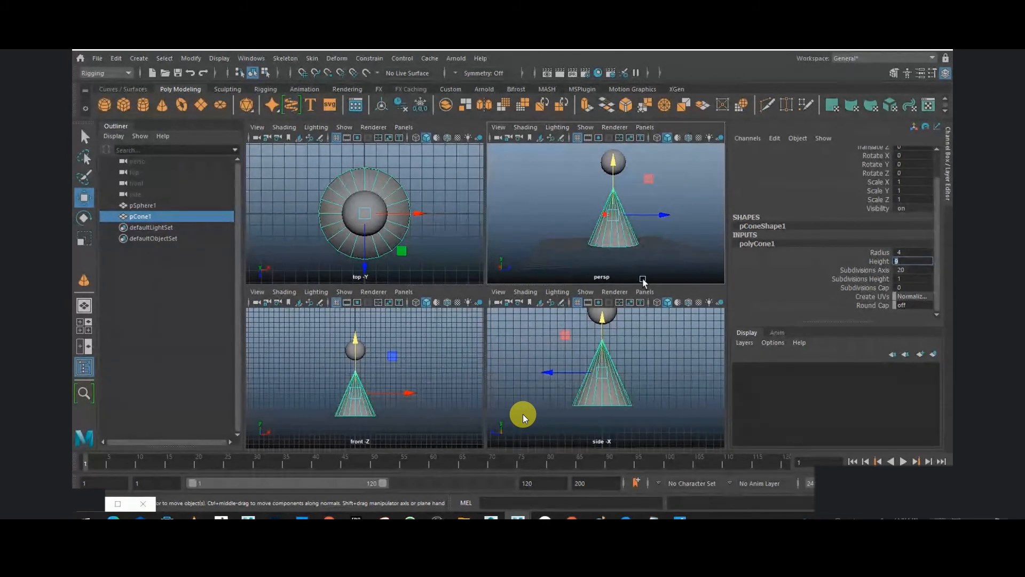
Step: Set the cone's radius to 3 and its height to 8, and check its proportions against the sphere
click(917, 252)
text(3)
key(Return)
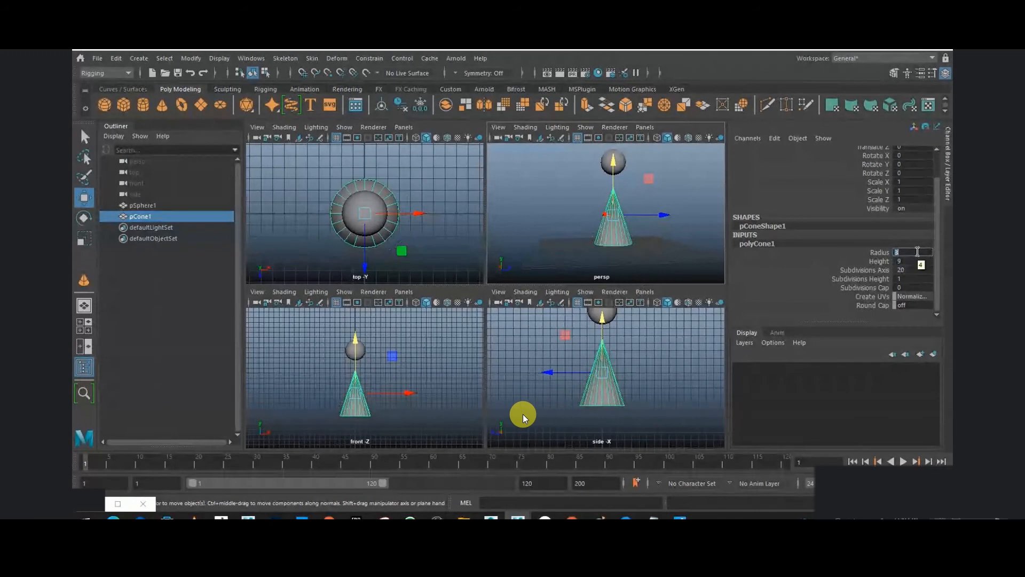
click(914, 261)
text(8)
key(Return)
alt+drag(639, 265, 704, 259)
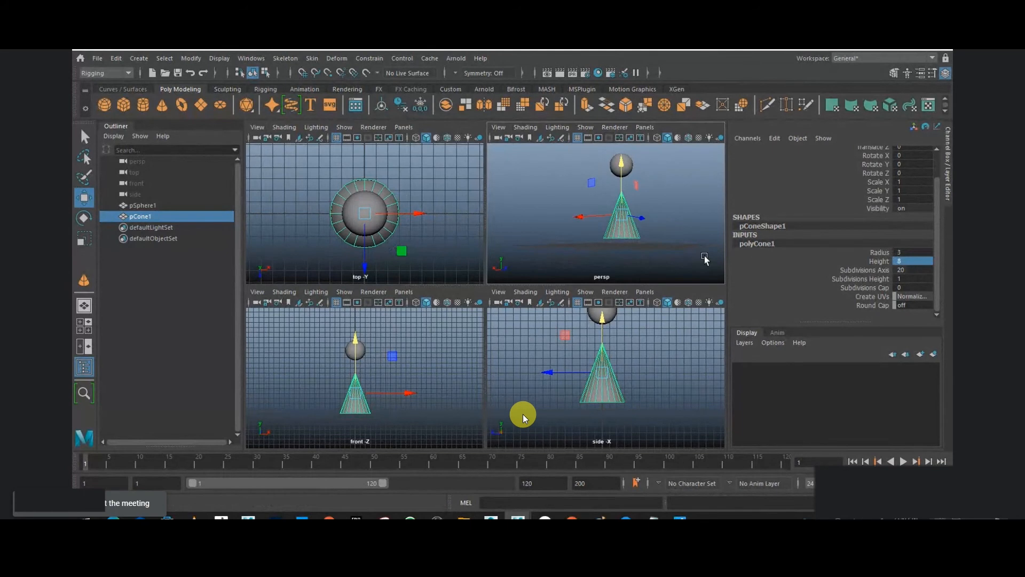
key(alt)
alt+drag(657, 219, 629, 189)
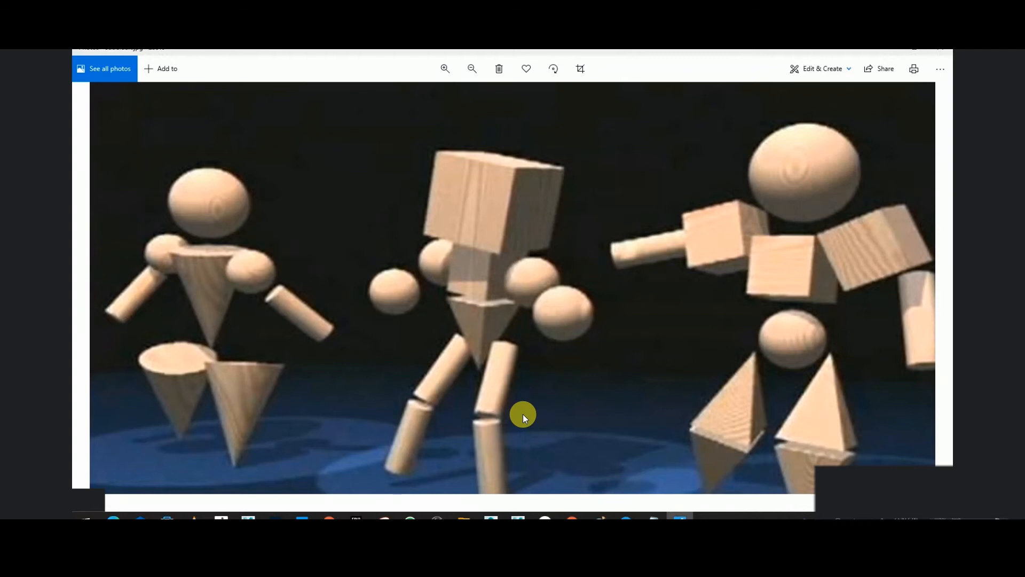
Step: Return to Maya from the reference picture, try rotating the cone about 24° around its X axis, and undo the rotation
key(alt+Tab)
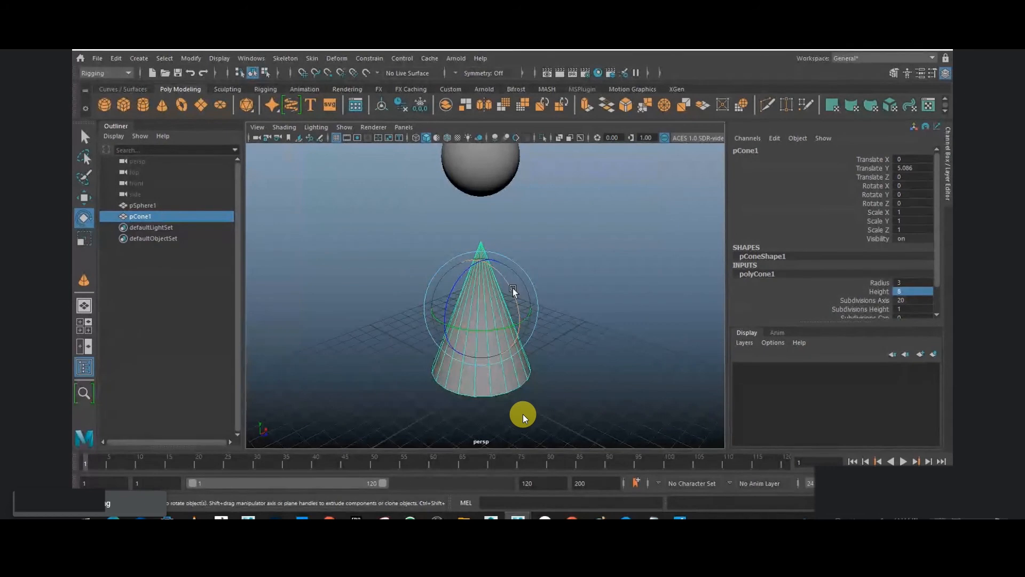
drag(505, 280, 514, 302)
key(ctrl+z)
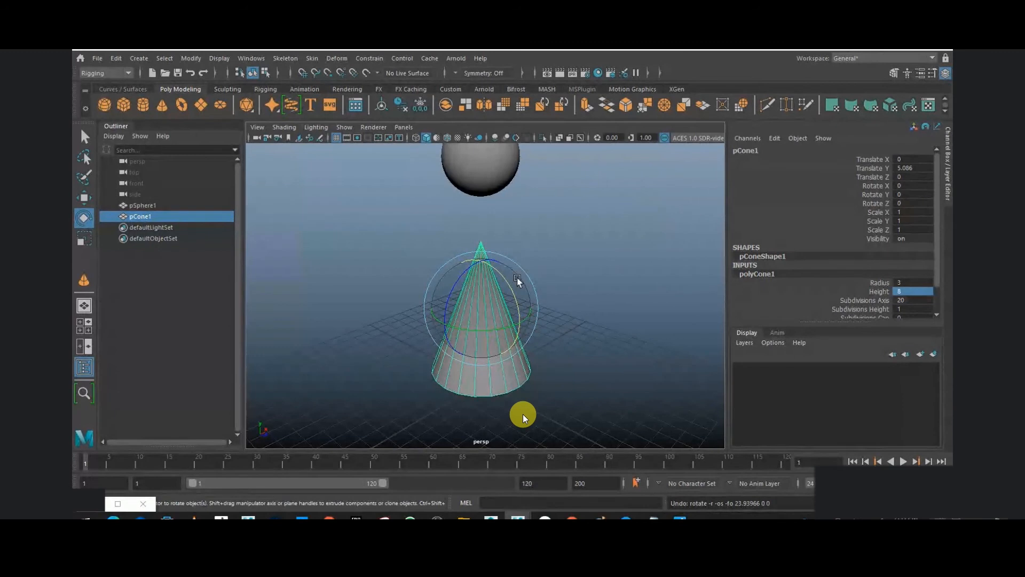
Step: Try freehand rotations of about 16°, 180° and 81° around the cone's X axis, undoing each one
drag(508, 281, 514, 293)
key(ctrl+z)
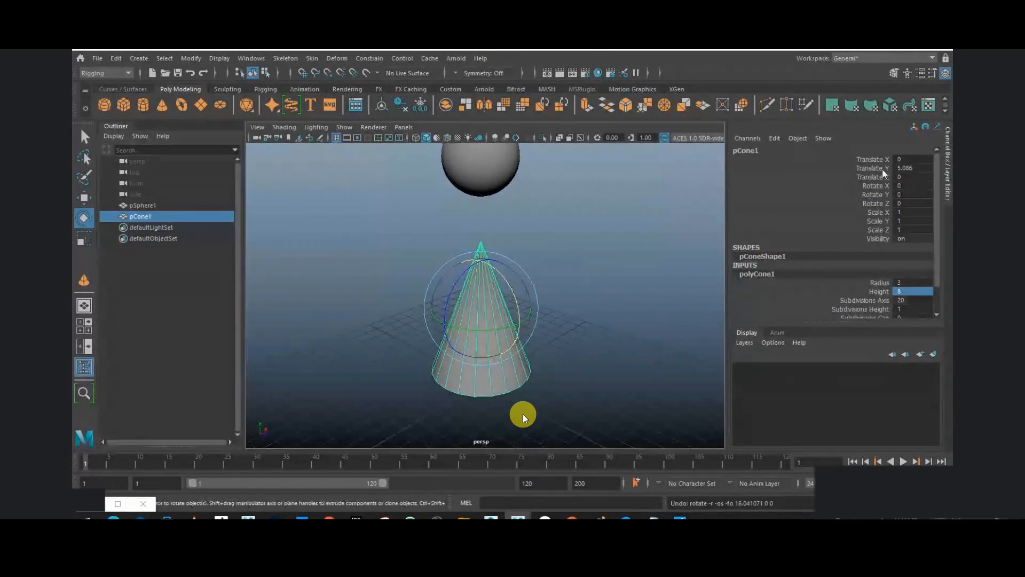
drag(905, 180, 905, 205)
click(519, 290)
click(492, 297)
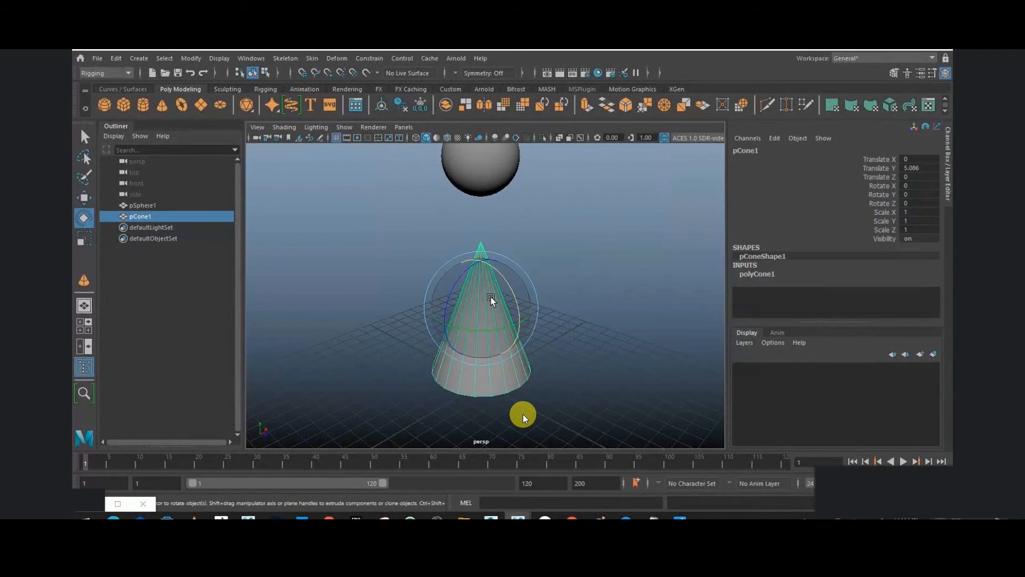
drag(505, 277, 328, 395)
key(ctrl+z)
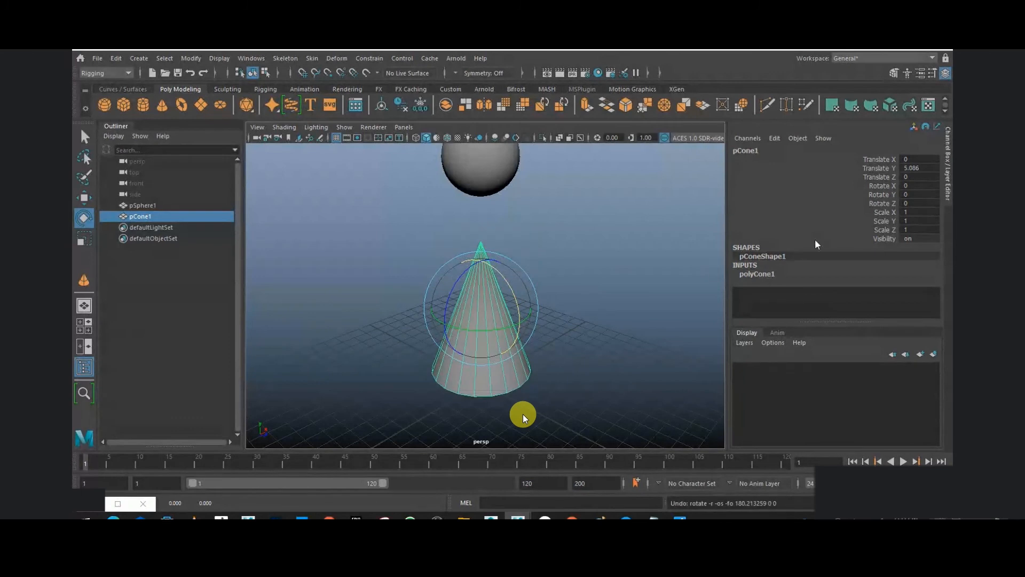
drag(500, 278, 555, 441)
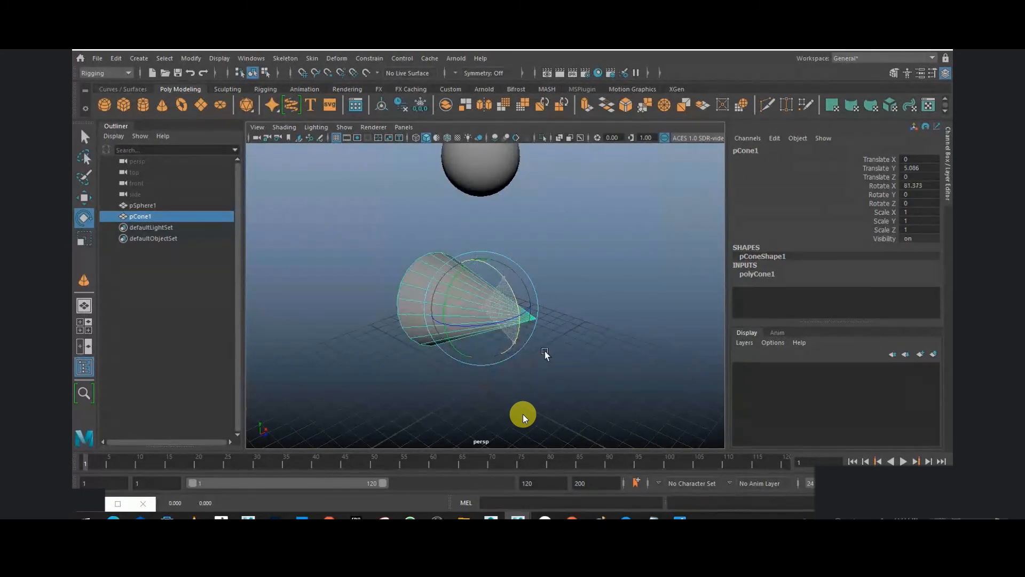
key(ctrl+z)
Step: Try setting the cone's Rotate X to 180, check it in the perspective view, and undo the rotation
click(923, 187)
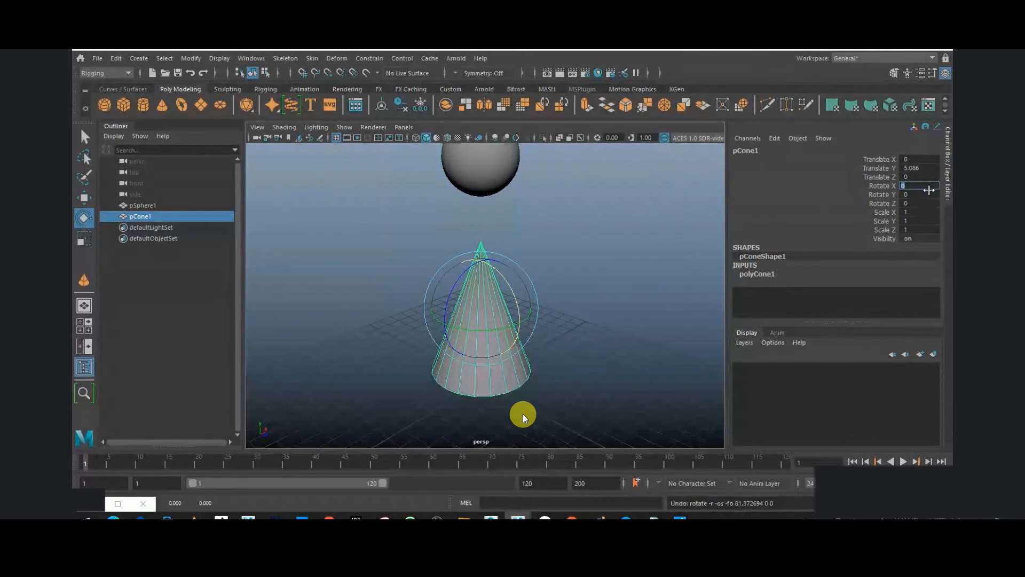
text(18)
key(Return)
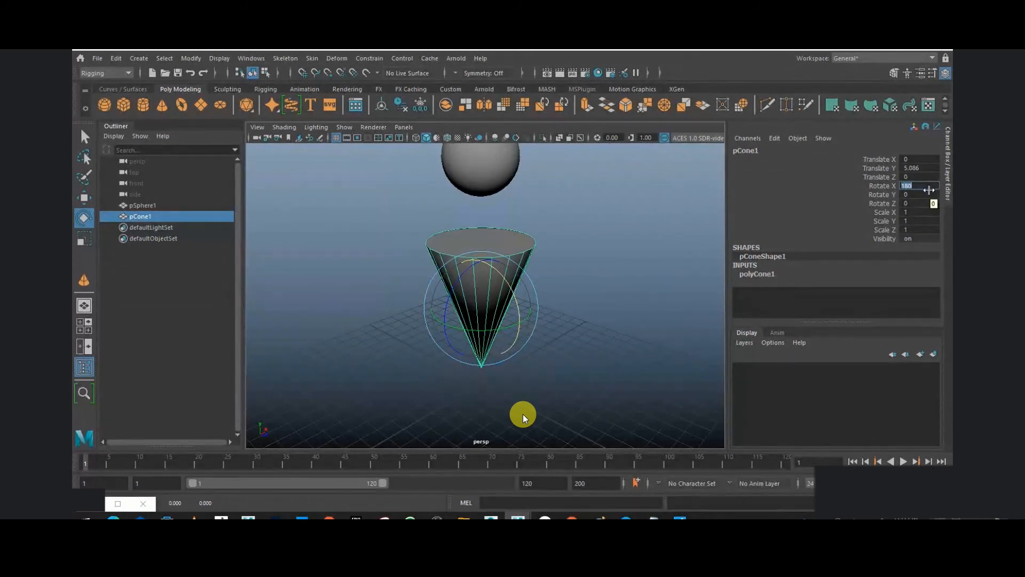
alt+drag(367, 311, 409, 315)
key(ctrl+z)
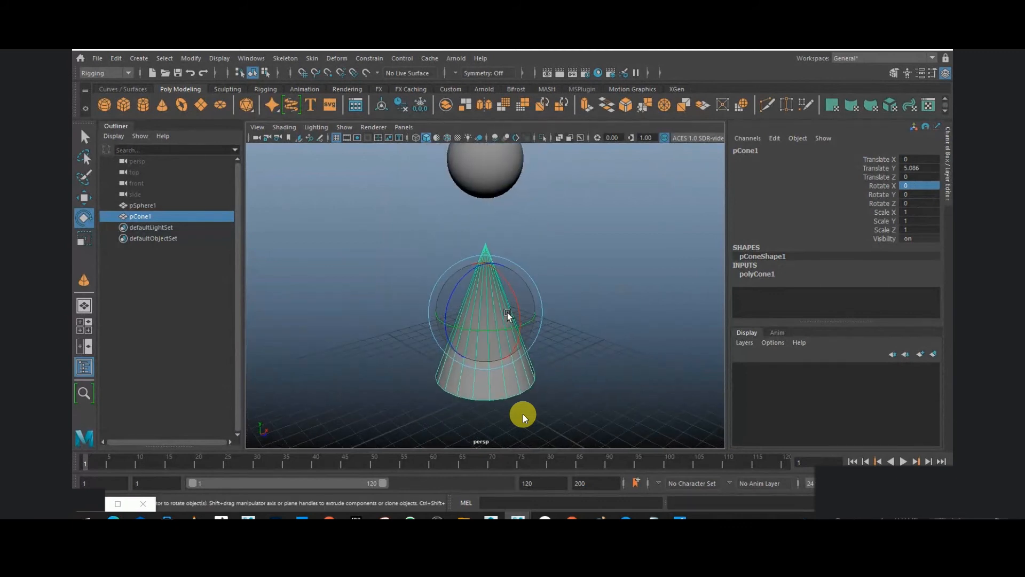
Step: Try rotating the cone freehand around its X axis and about -86° around its Z axis, undoing both rotations
drag(519, 304, 498, 252)
key(ctrl+z)
drag(447, 304, 517, 232)
key(ctrl+z)
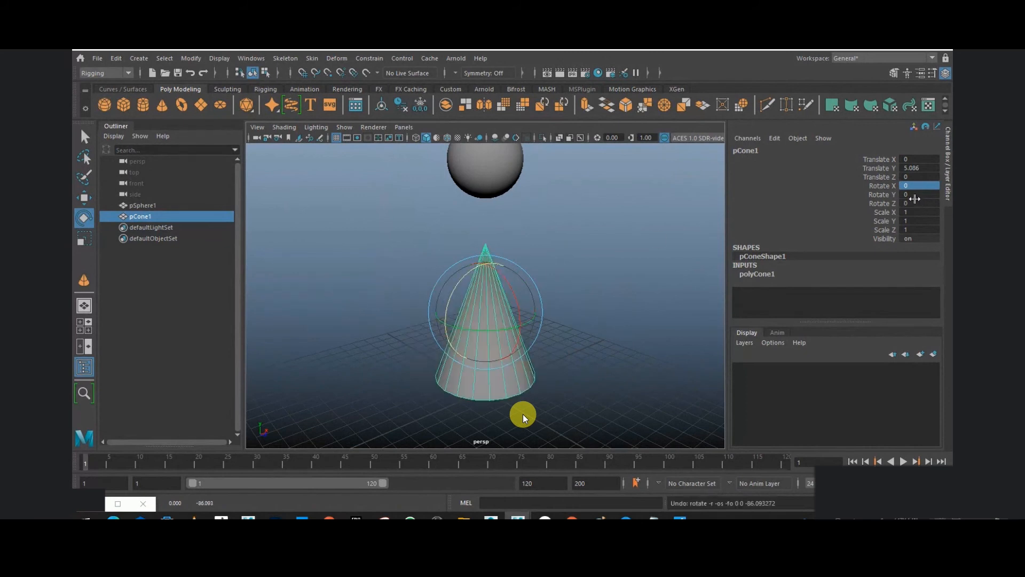
Step: Turn the cone upside down by setting its Rotate Z to 180, and check it from the front
double_click(920, 203)
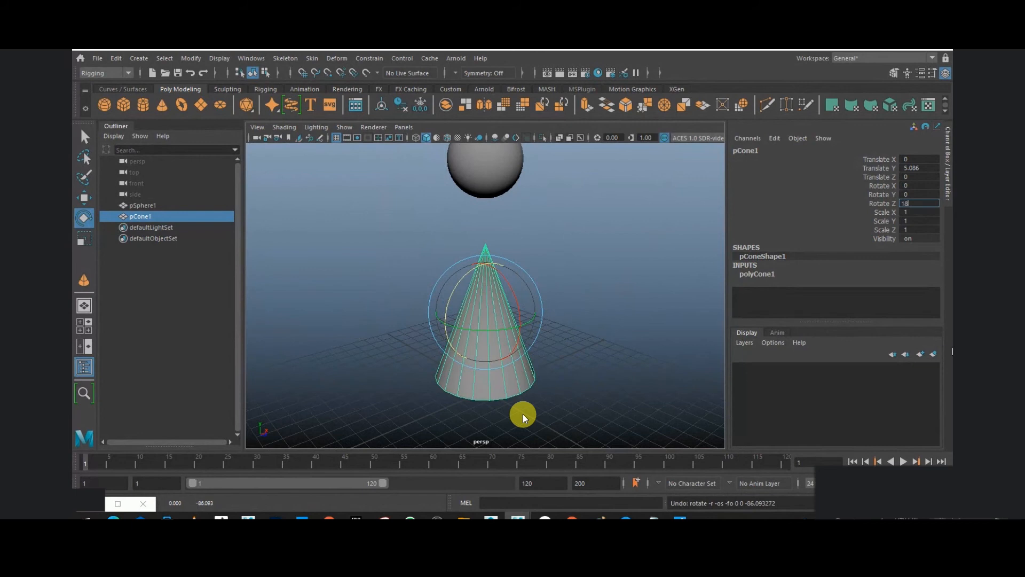
text(180)
key(Return)
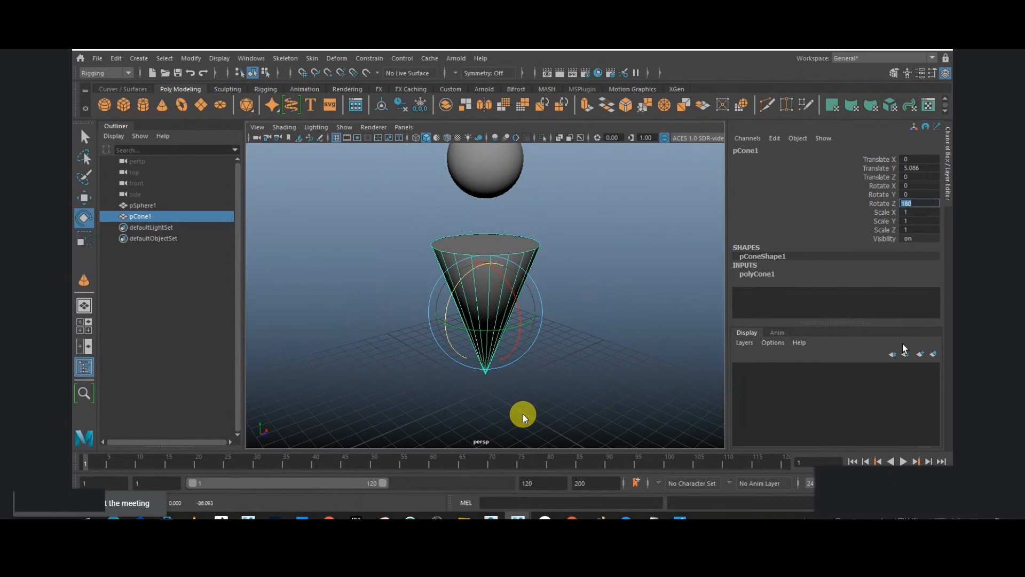
alt+drag(497, 339, 610, 300)
click(610, 300)
alt+drag(434, 263, 512, 303)
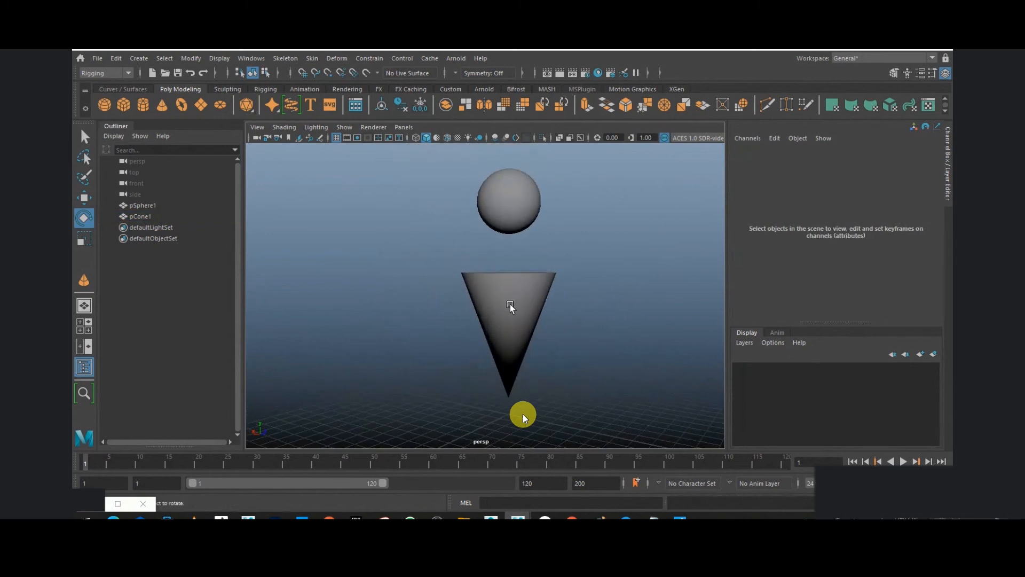
Step: In the front view, move the inverted cone up along Y to about 7.43, just beneath the sphere head
click(512, 296)
key(w)
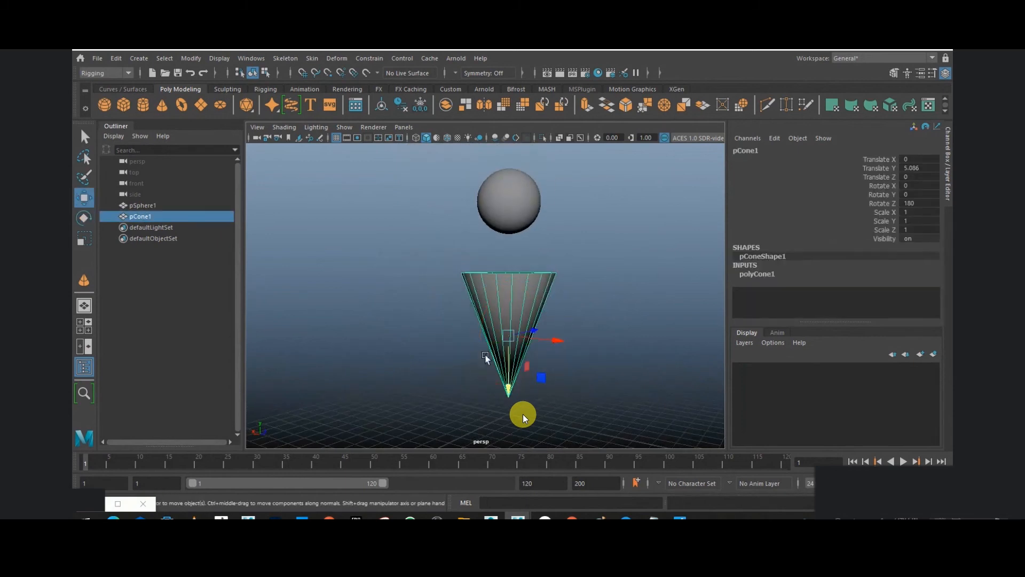
key(space)
key(space)
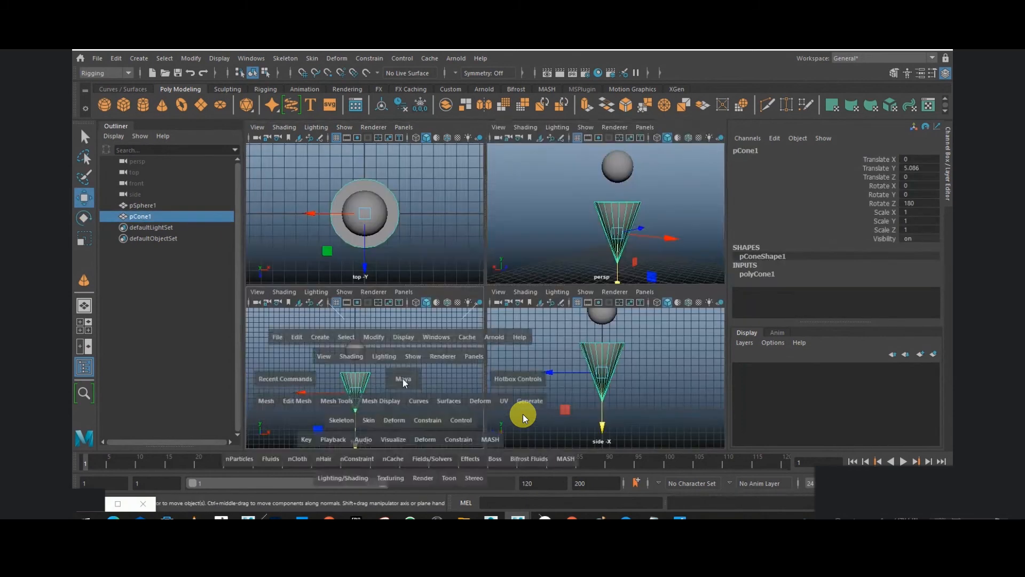
key(space)
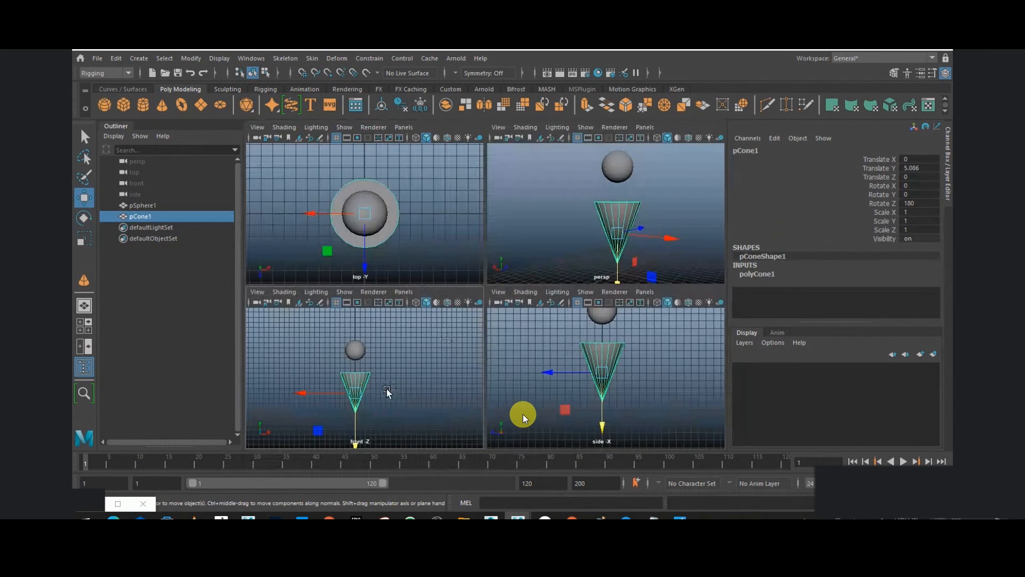
key(space)
key(space)
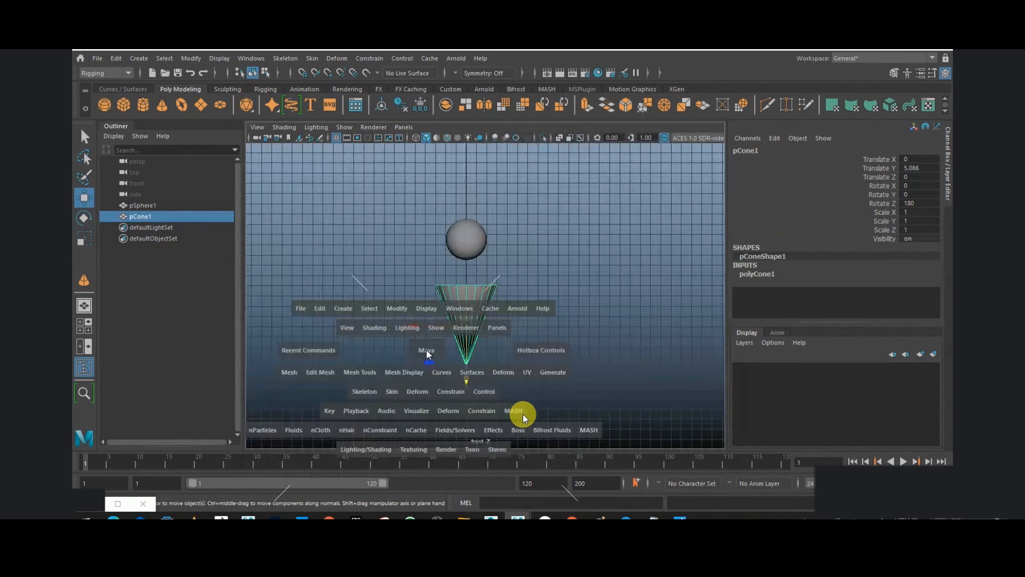
key(space)
scroll(426, 319, up, 2)
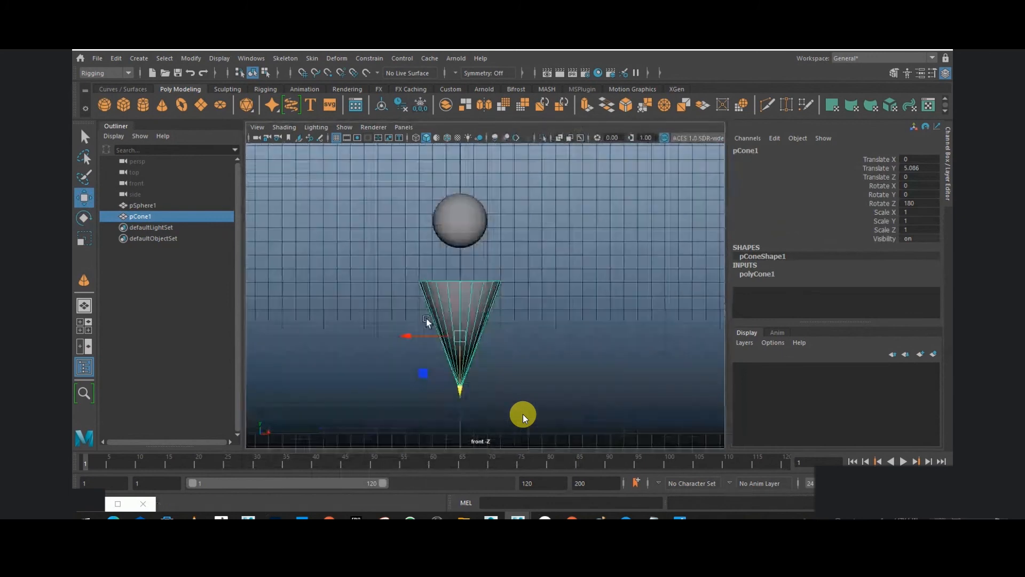
scroll(422, 312, down, 2)
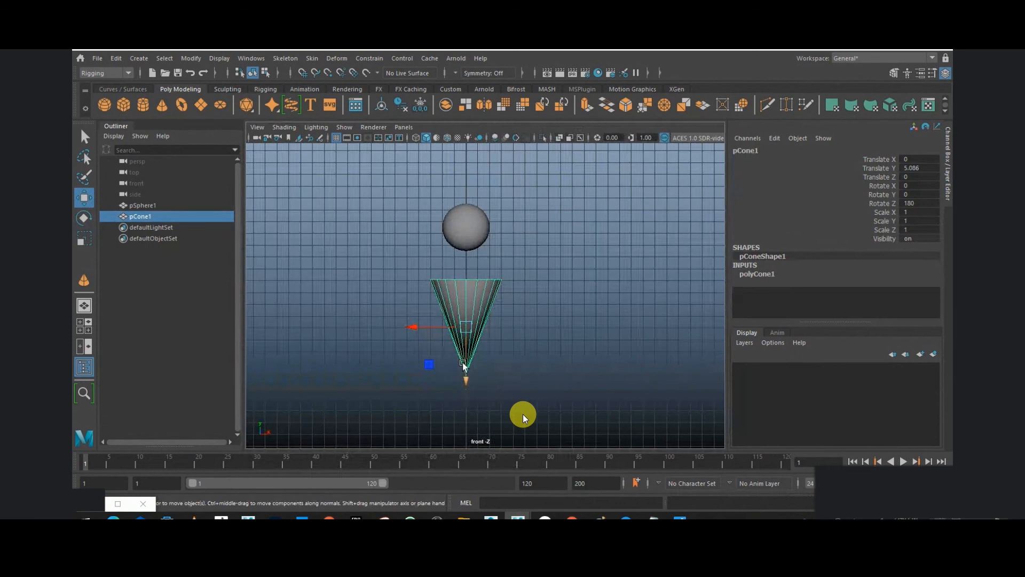
scroll(465, 373, down, 2)
drag(467, 388, 468, 360)
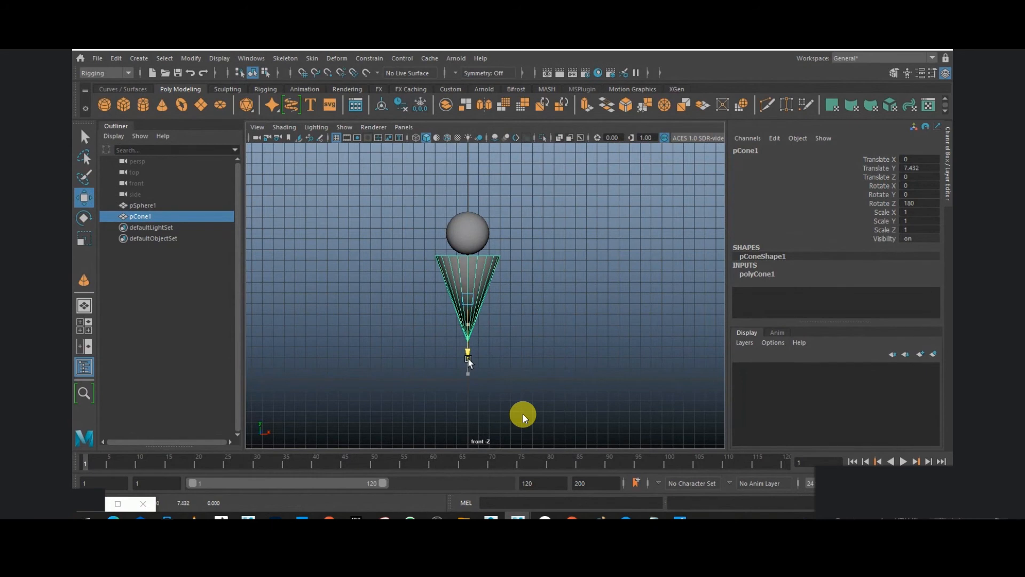
Step: Check the cone's position under the sphere in the perspective and front views, and compare it with the reference picture
key(space)
drag(527, 270, 527, 246)
scroll(516, 264, up, 5)
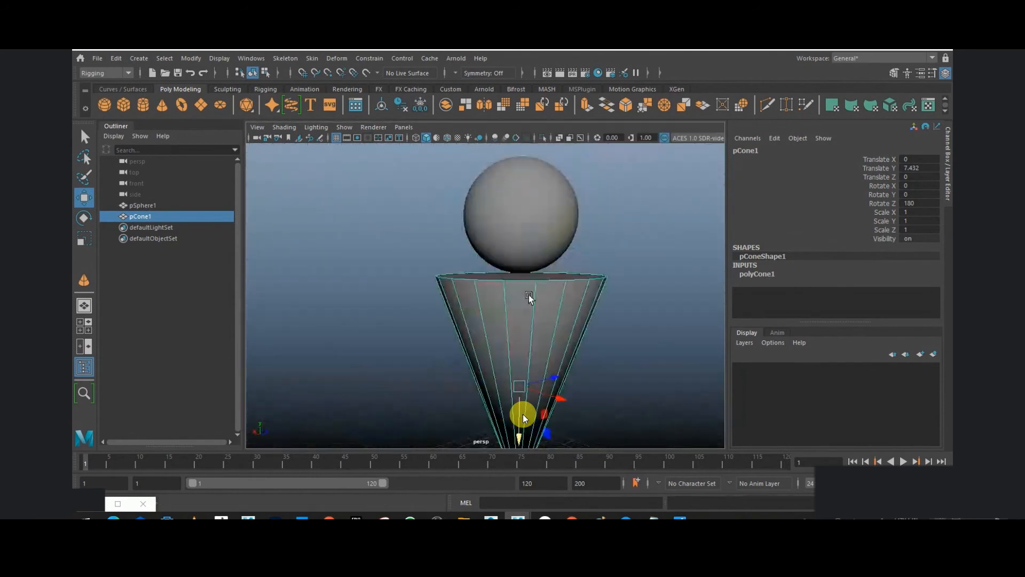
key(space)
key(space)
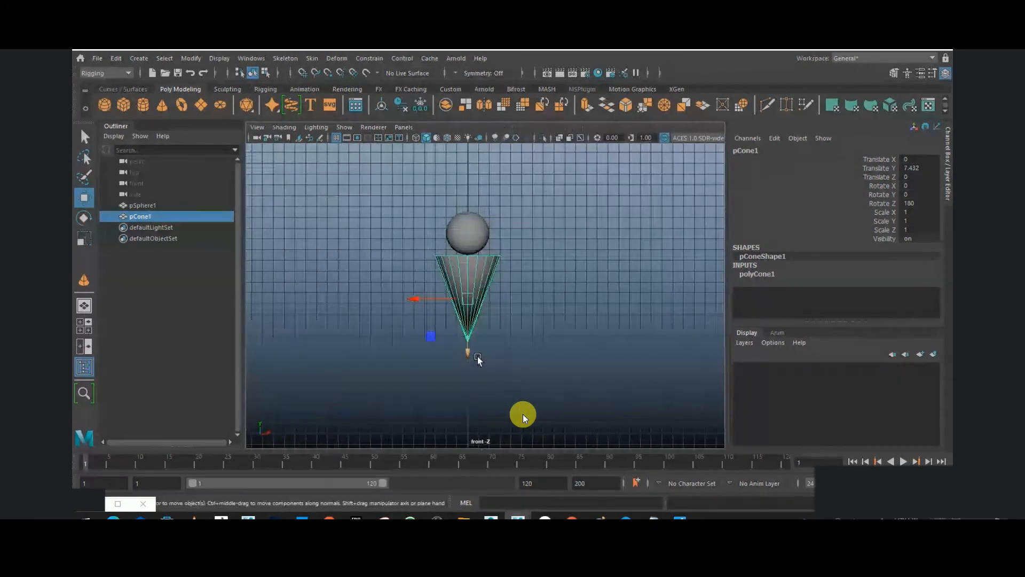
key(space)
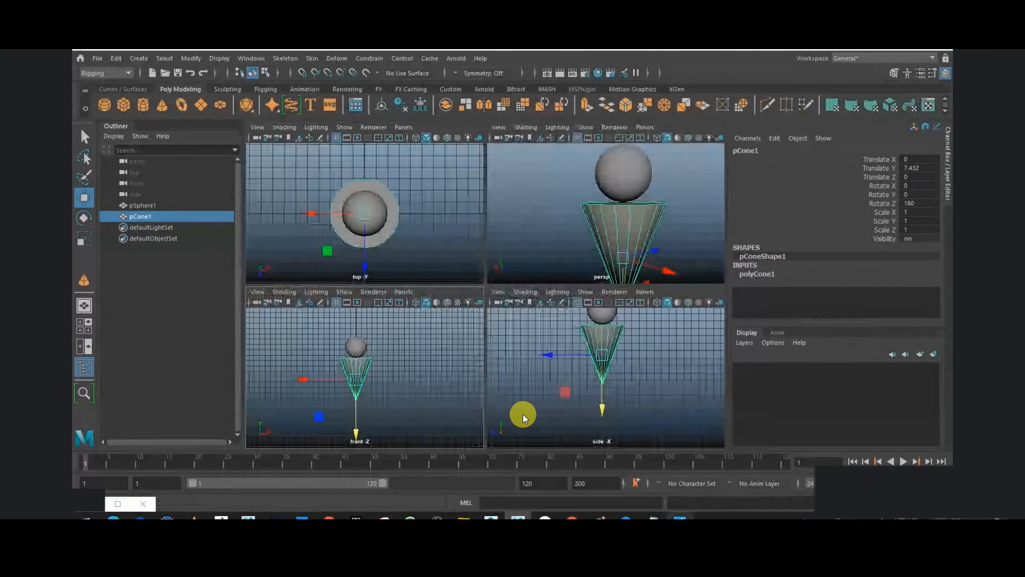
key(alt+Tab)
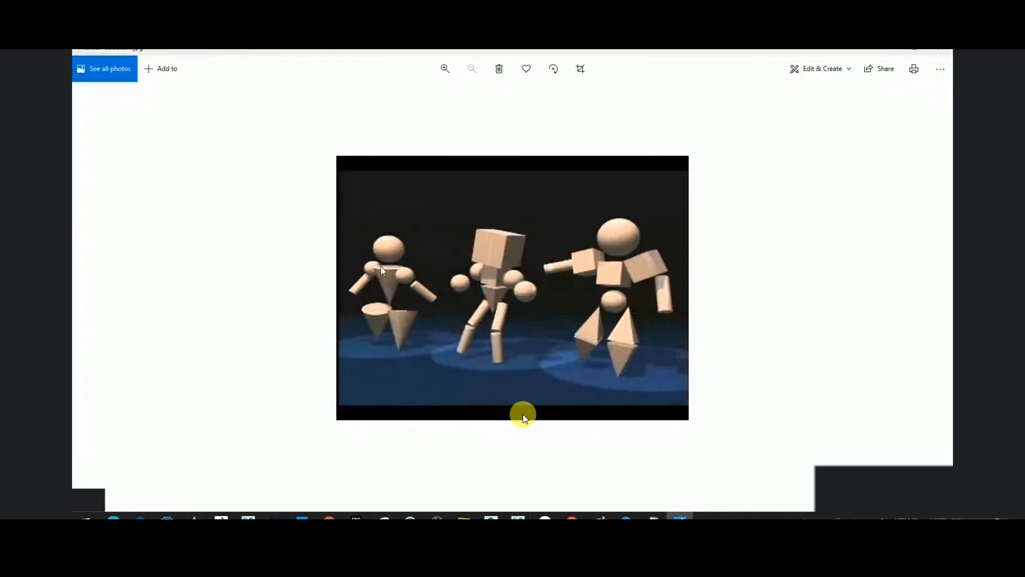
key(alt+Tab)
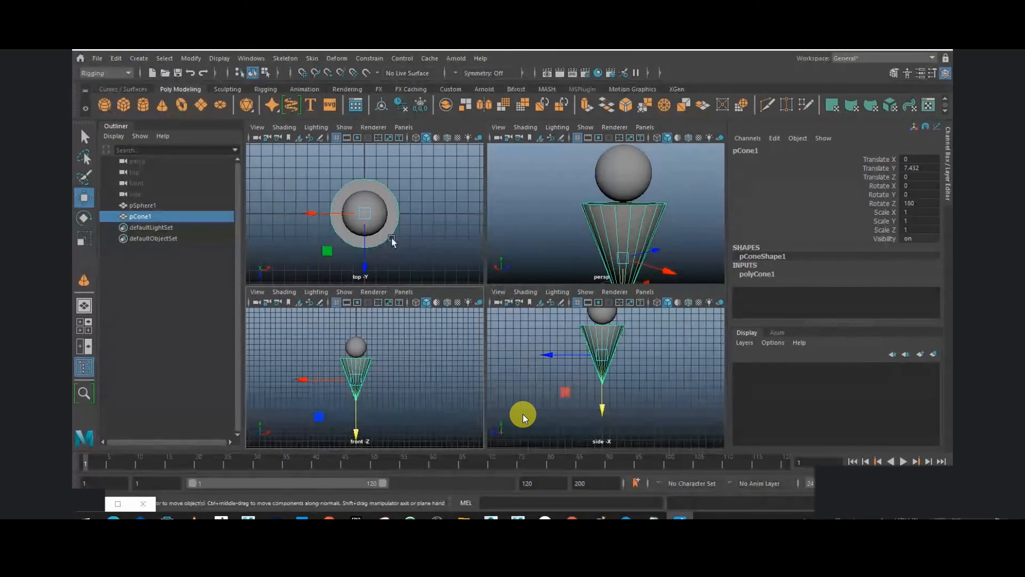
Step: Try moving the cone along the Z axis in the top view, and undo the move
alt+middle_drag(383, 282, 383, 260)
click(367, 244)
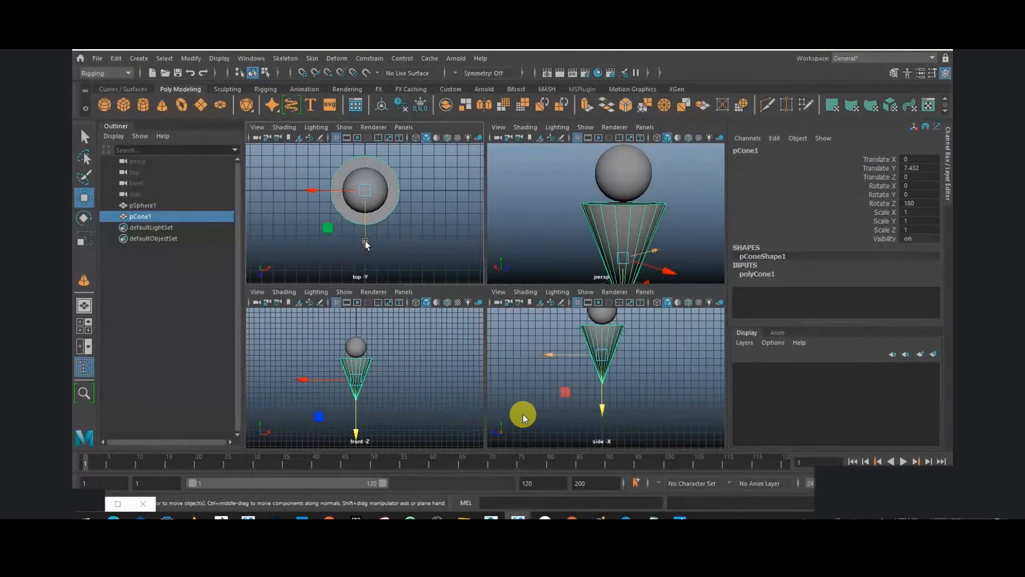
mouse_move(366, 243)
mouse_down()
mouse_move(366, 230)
mouse_move(381, 234)
mouse_up()
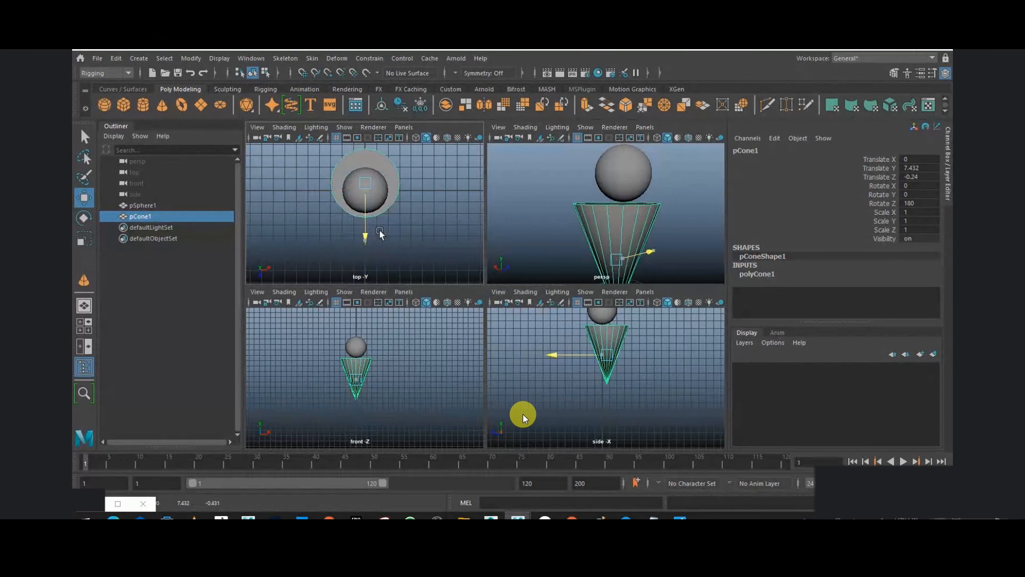
key(ctrl+z)
Step: Lower the cone in the perspective view to about 7.06 on Y, leaving a small gap beneath the sphere
alt+middle_drag(400, 378, 396, 343)
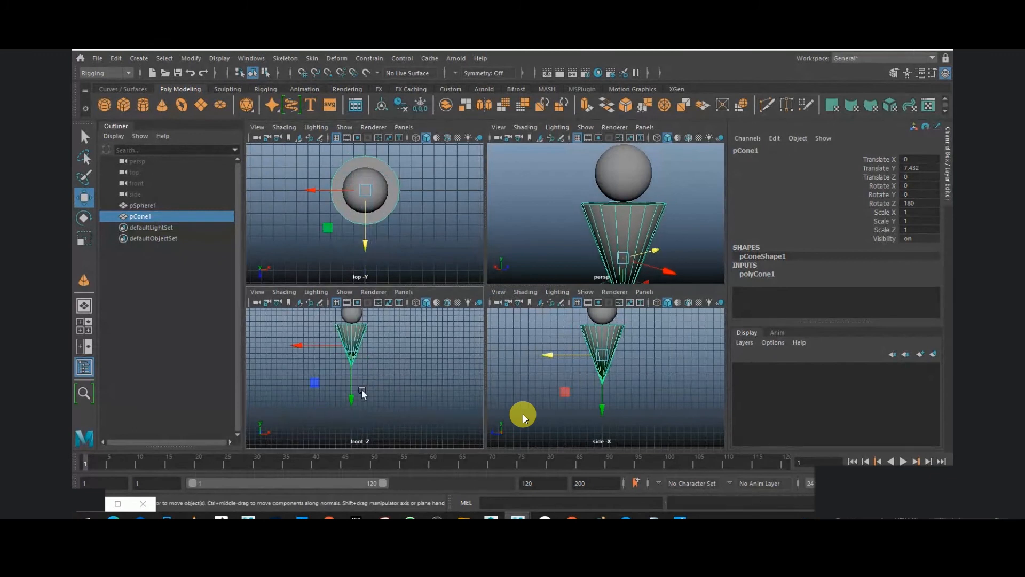
alt+middle_drag(659, 424, 659, 414)
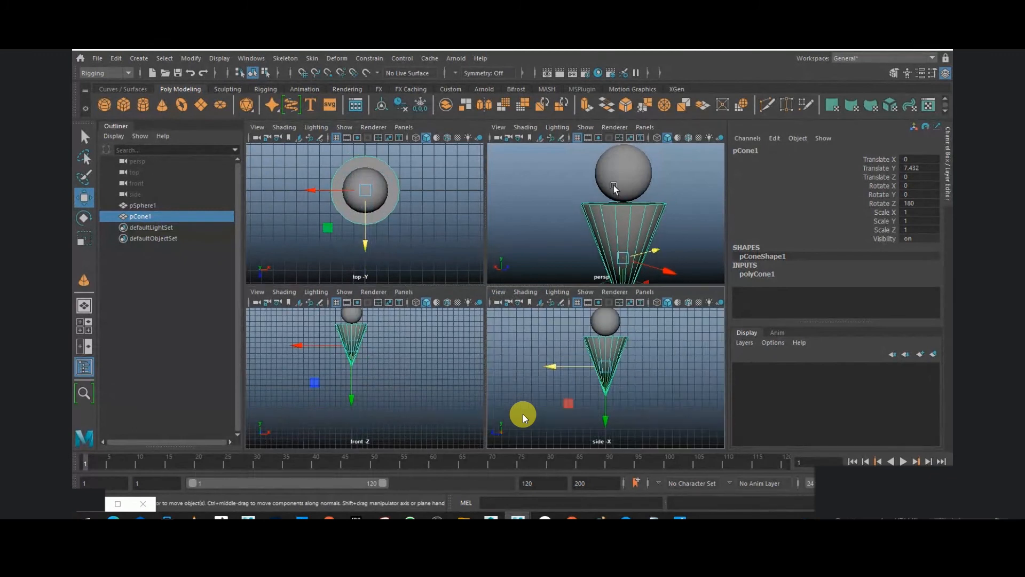
alt+middle_drag(612, 205, 607, 192)
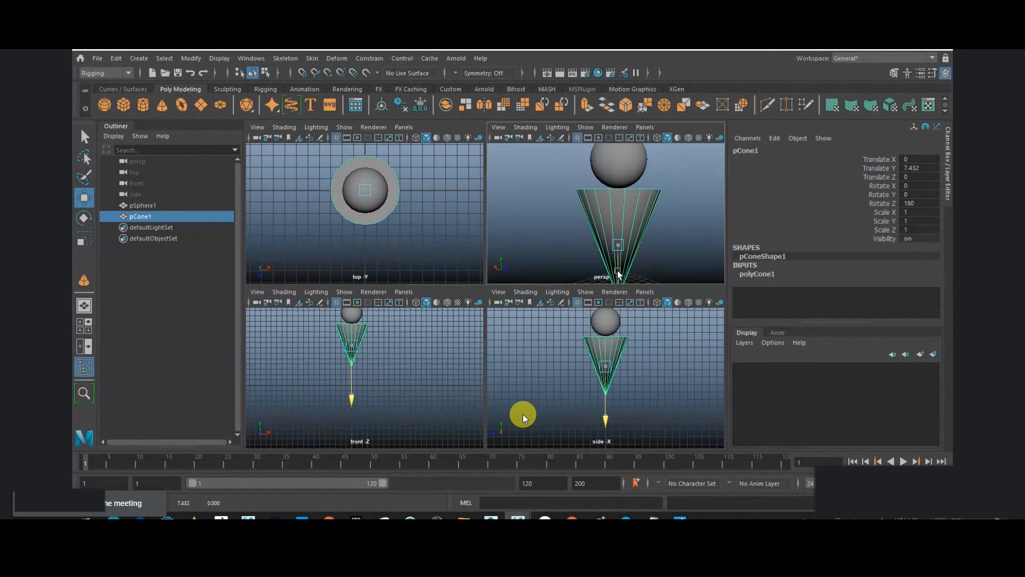
drag(619, 272, 621, 278)
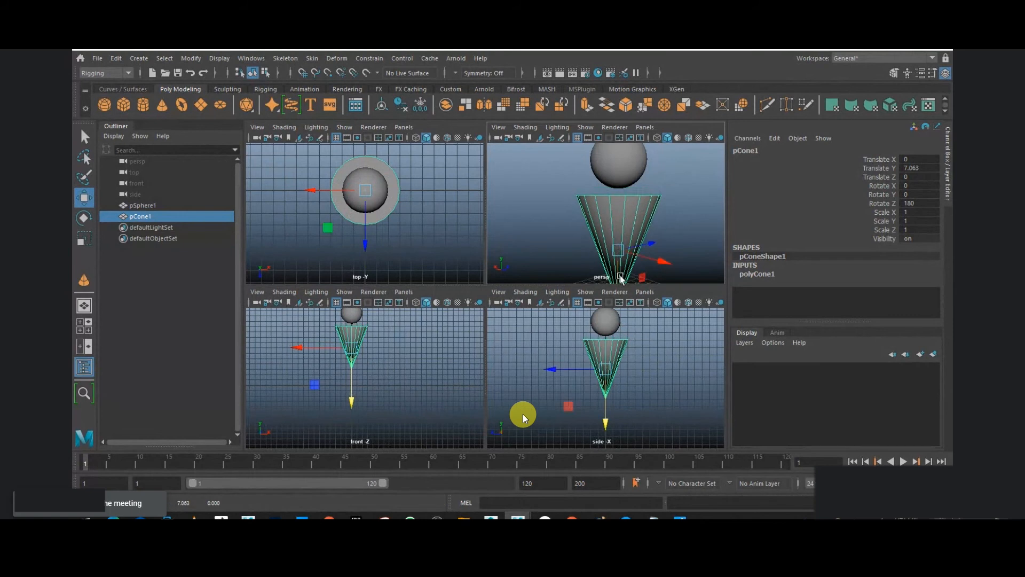
Step: Examine the sphere and inverted cone from several angles in the perspective view and the four-view layout
key(space)
alt+drag(646, 213, 546, 243)
click(597, 299)
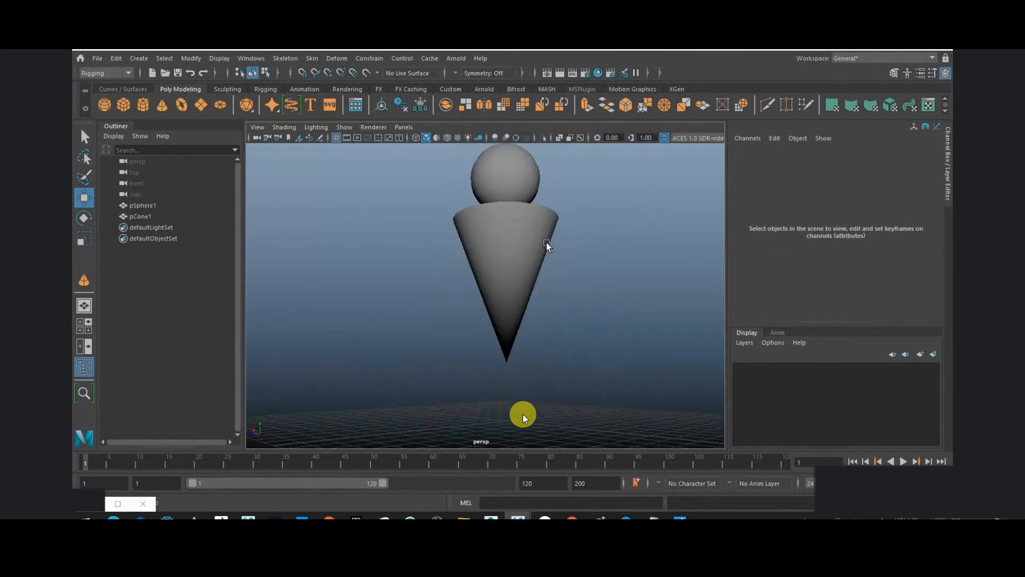
alt+right_drag(546, 242, 494, 297)
click(492, 278)
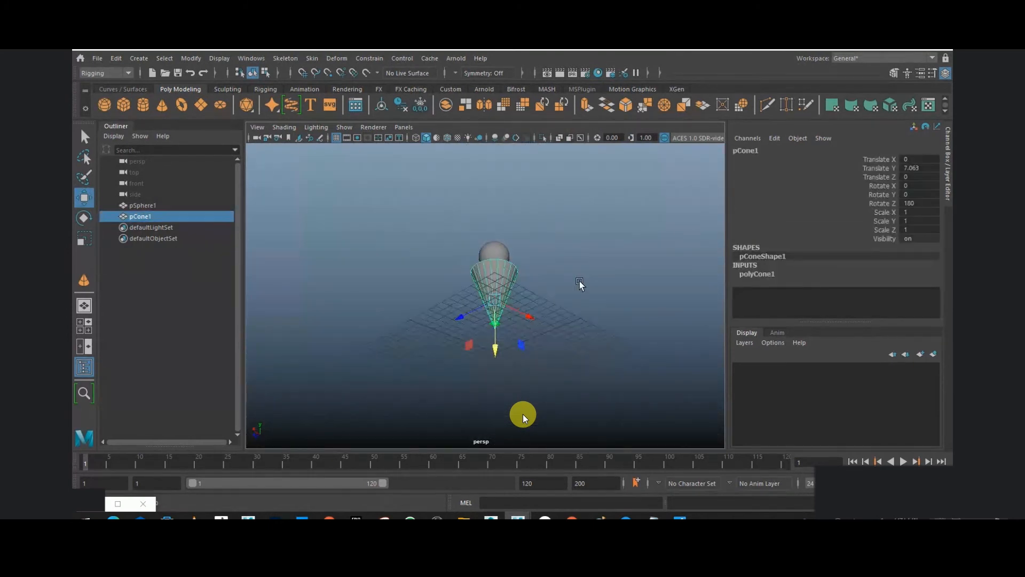
alt+drag(568, 284, 447, 342)
key(space)
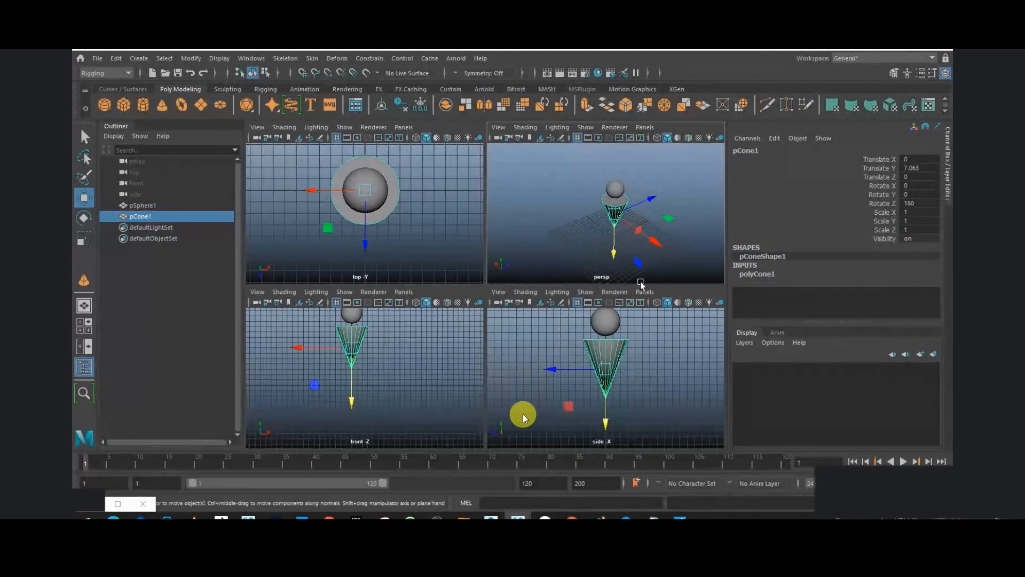
key(space)
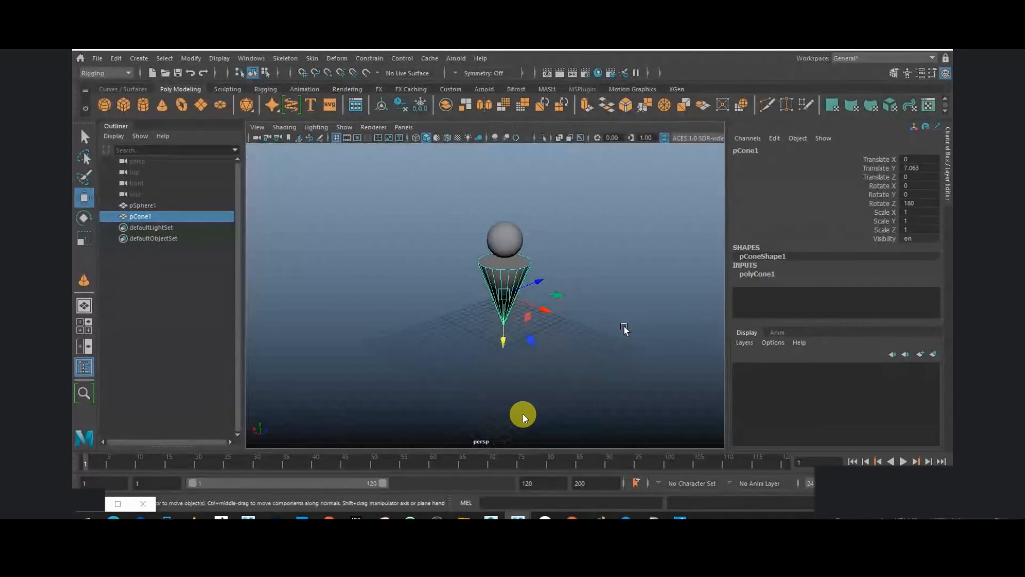
Step: Duplicate the inverted cone straight down along Y, placing the copy below the torso at about -1.98
scroll(624, 326, up, 3)
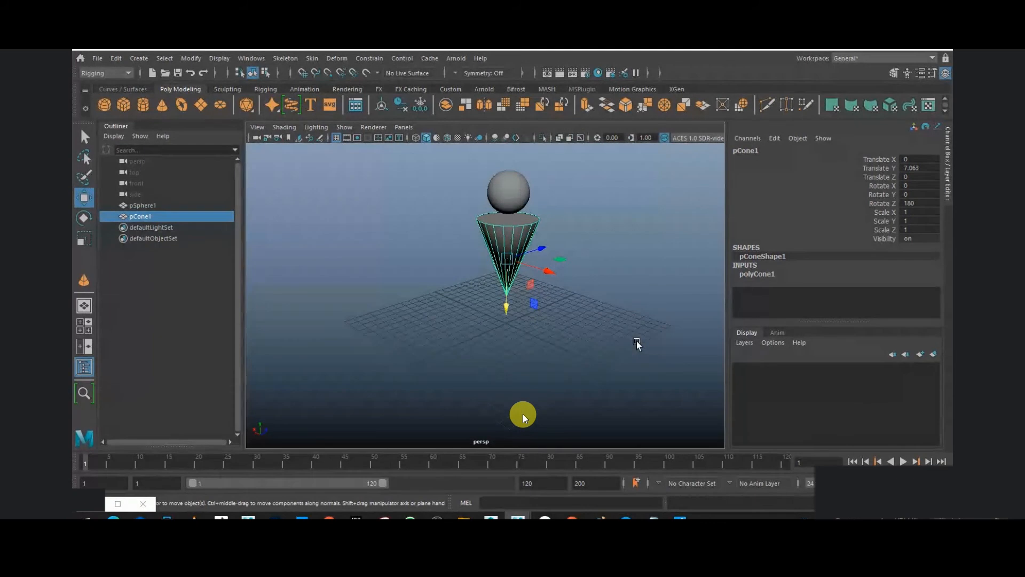
click(507, 313)
click(506, 314)
shift+drag(507, 308, 499, 390)
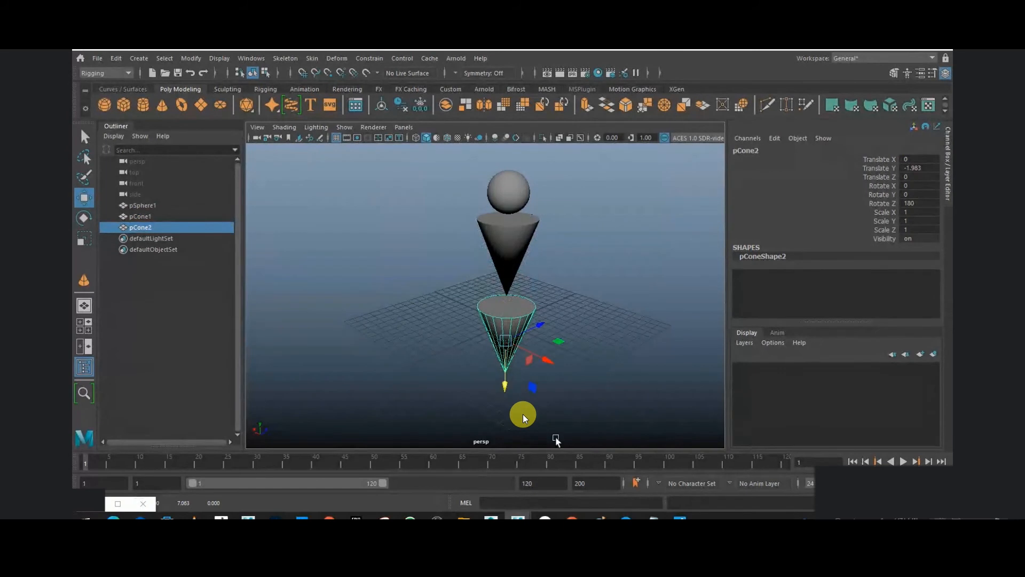
Step: Delete the duplicated cone below the torso
alt+drag(453, 355, 496, 348)
key(Delete)
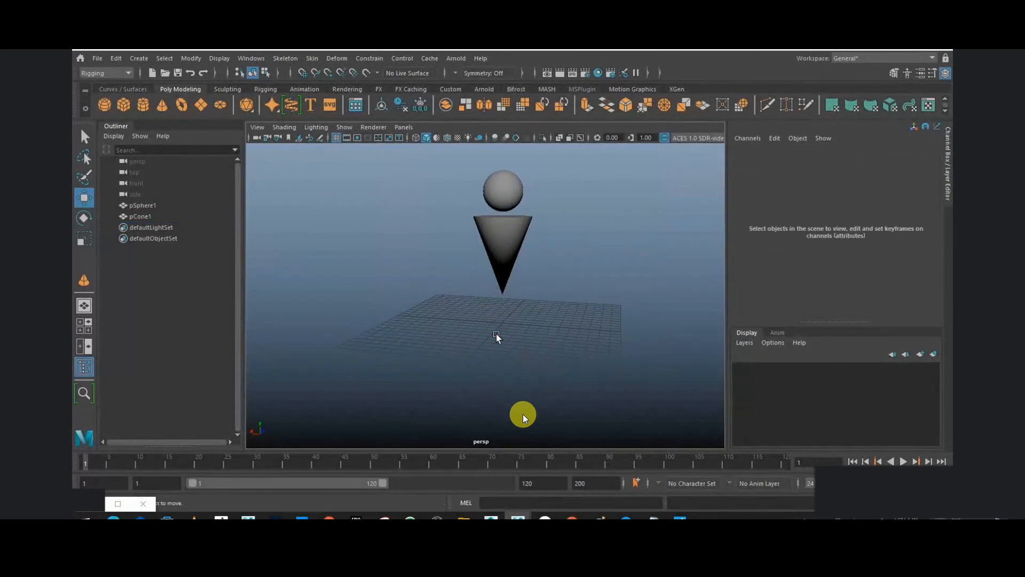
Step: Try duplicating the torso cone downward in the front view to about -1.57 on Y, and delete the copy
key(space)
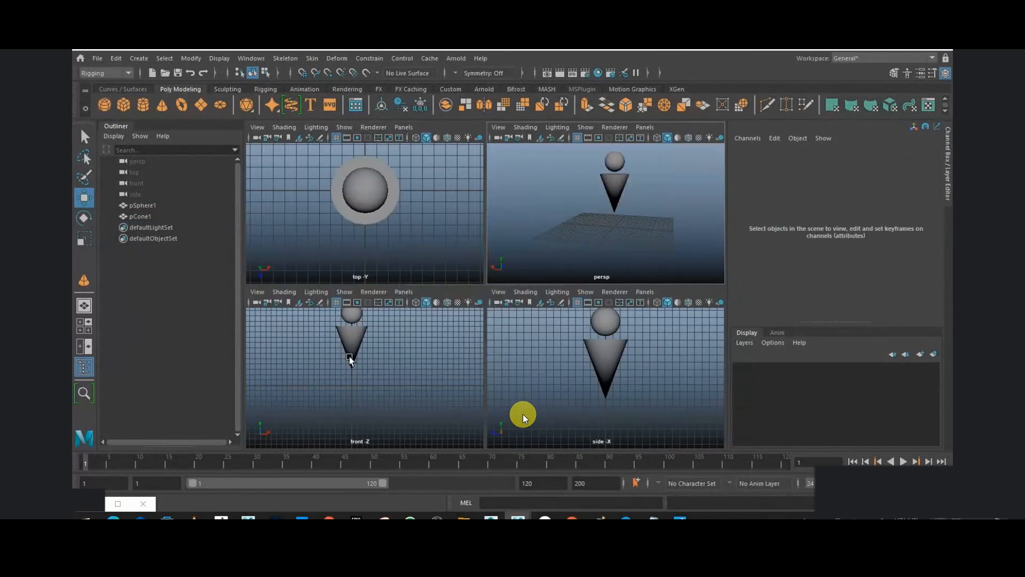
click(348, 355)
drag(354, 408, 356, 445)
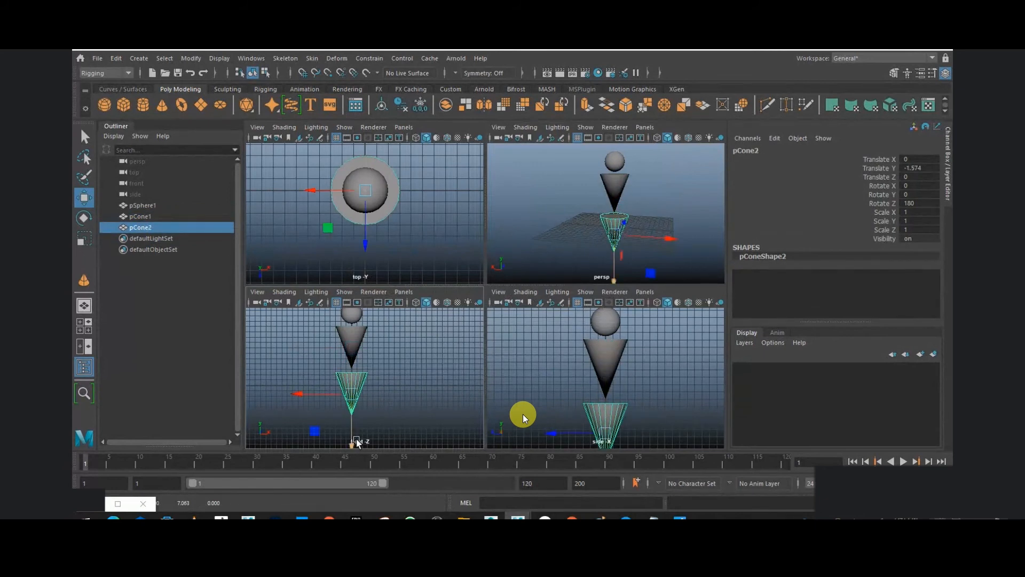
key(Delete)
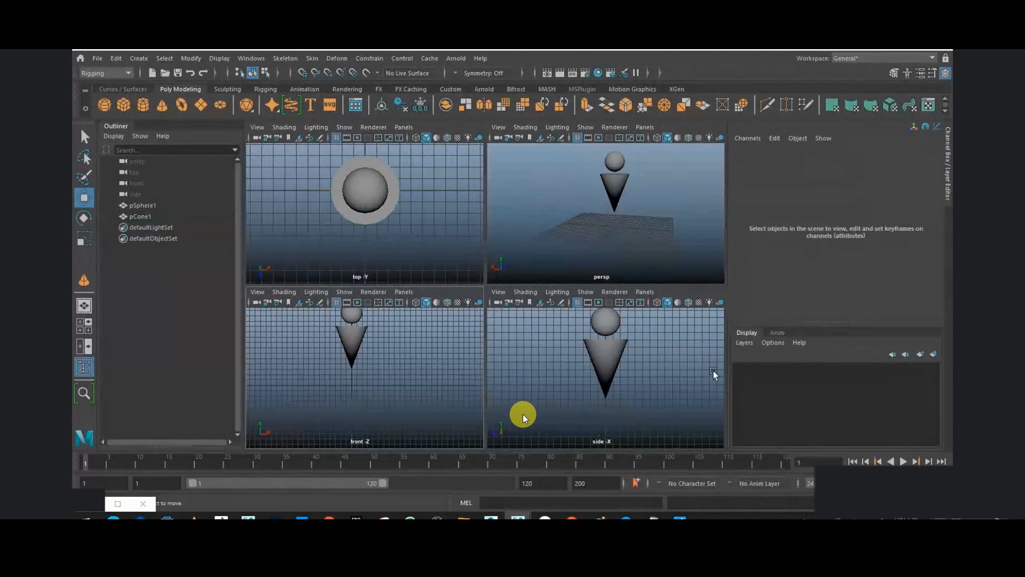
Step: Duplicate the torso cone in place and move the copy straight down to -1 on Y
click(623, 190)
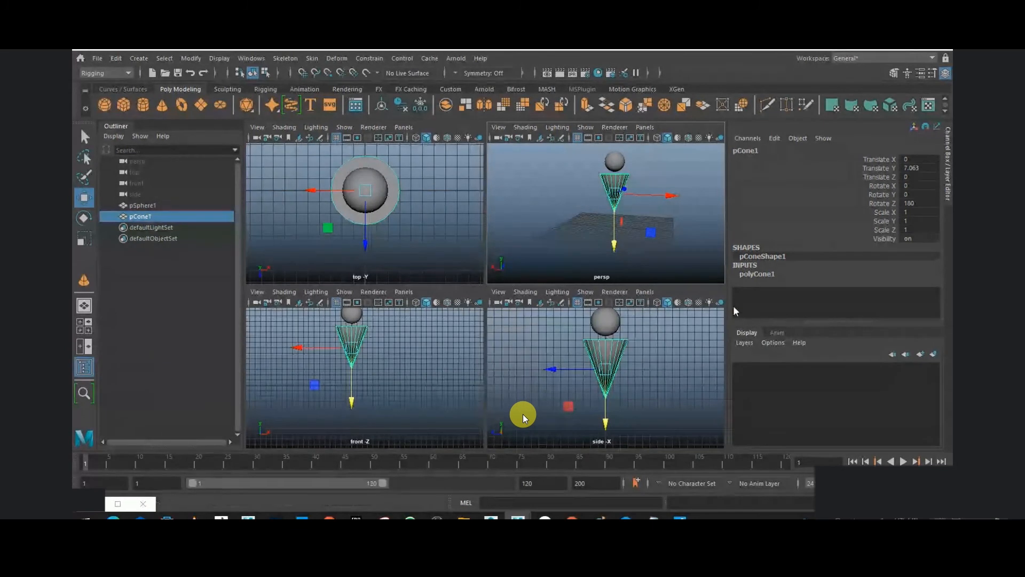
key(ctrl+d)
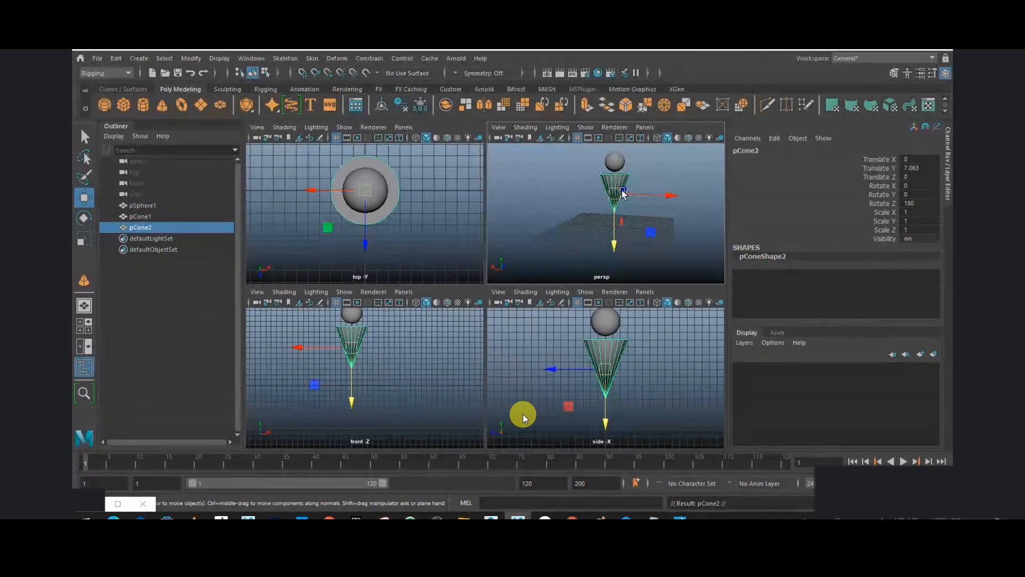
drag(619, 206, 620, 279)
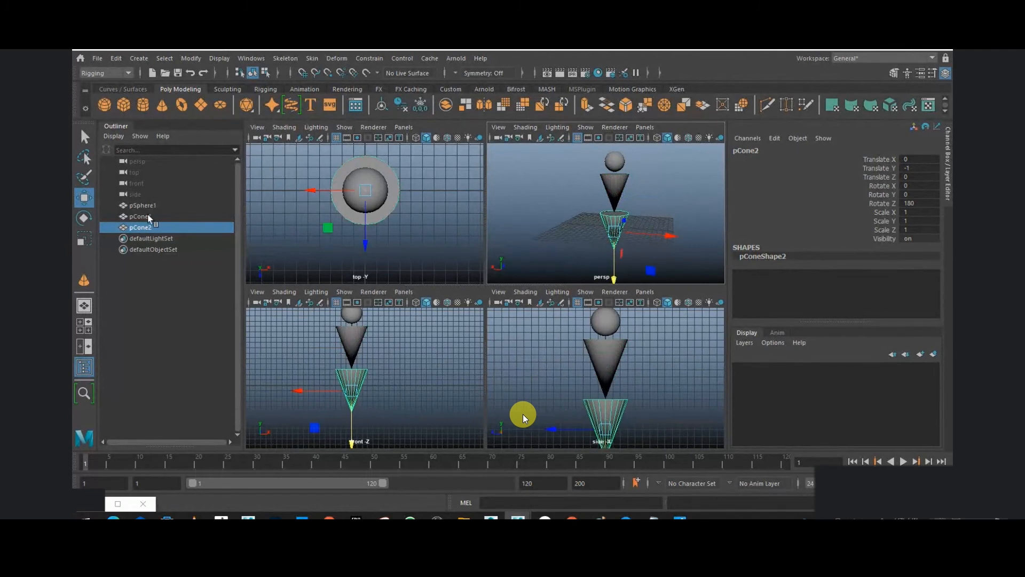
click(121, 59)
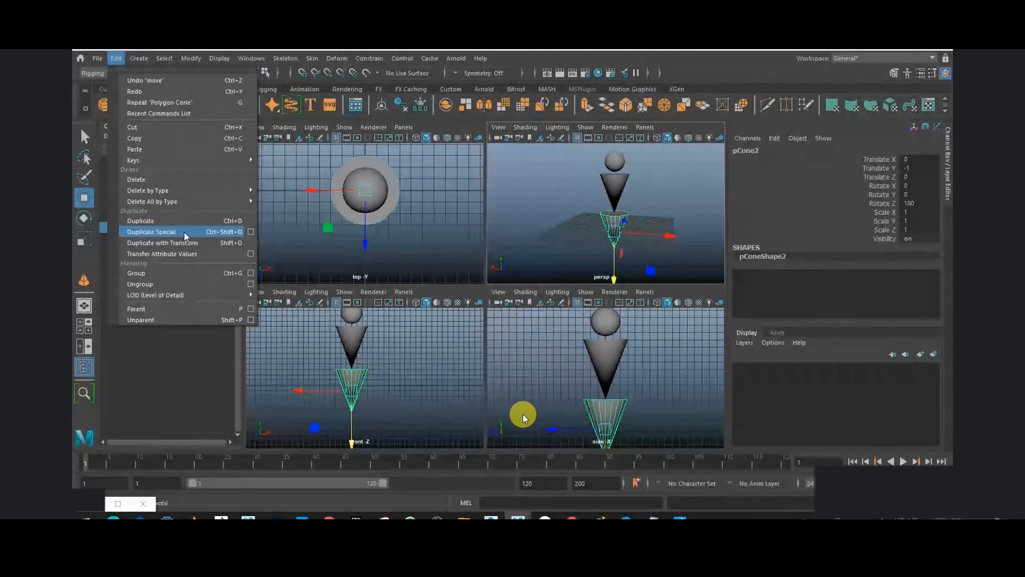
click(249, 233)
key(ctrl+z)
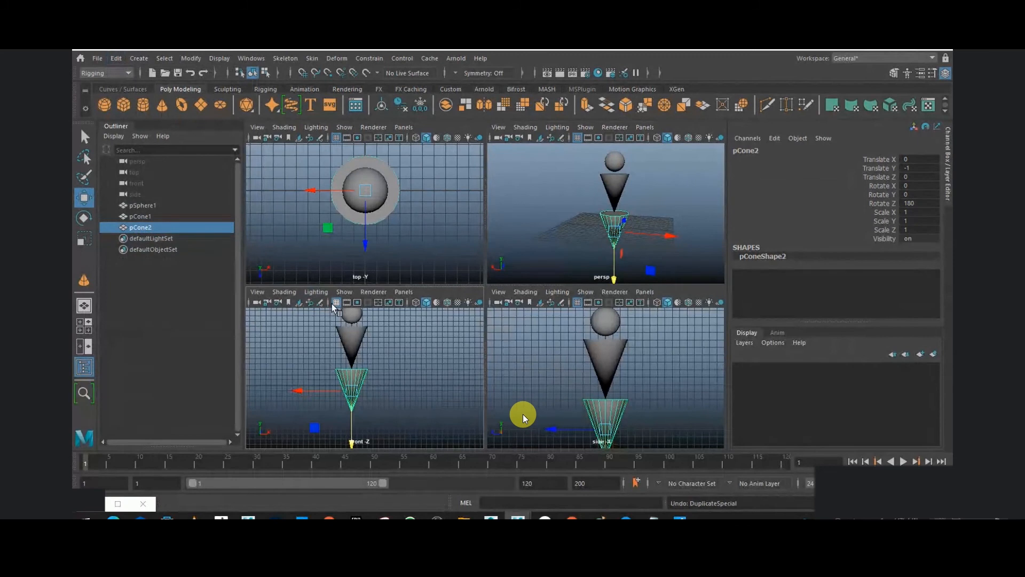
Step: Look over the Duplicate Special options for the lower cone and close them without applying
click(116, 58)
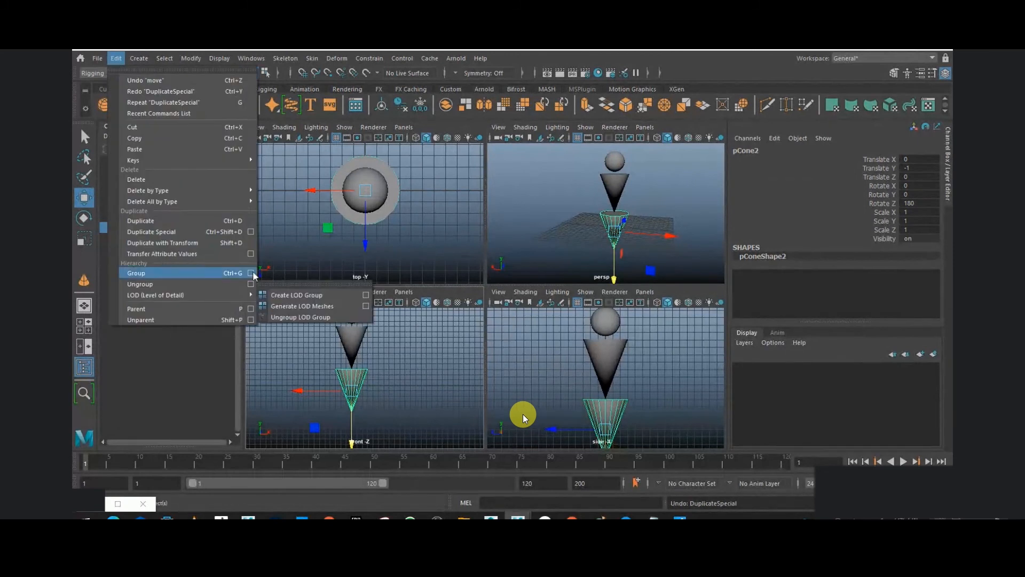
click(250, 232)
drag(791, 83, 581, 107)
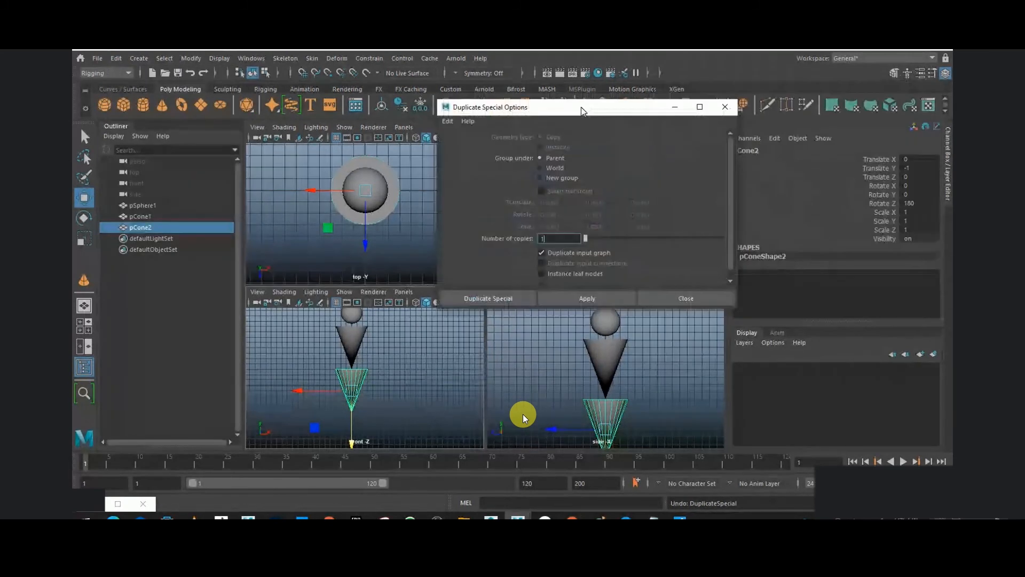
click(674, 298)
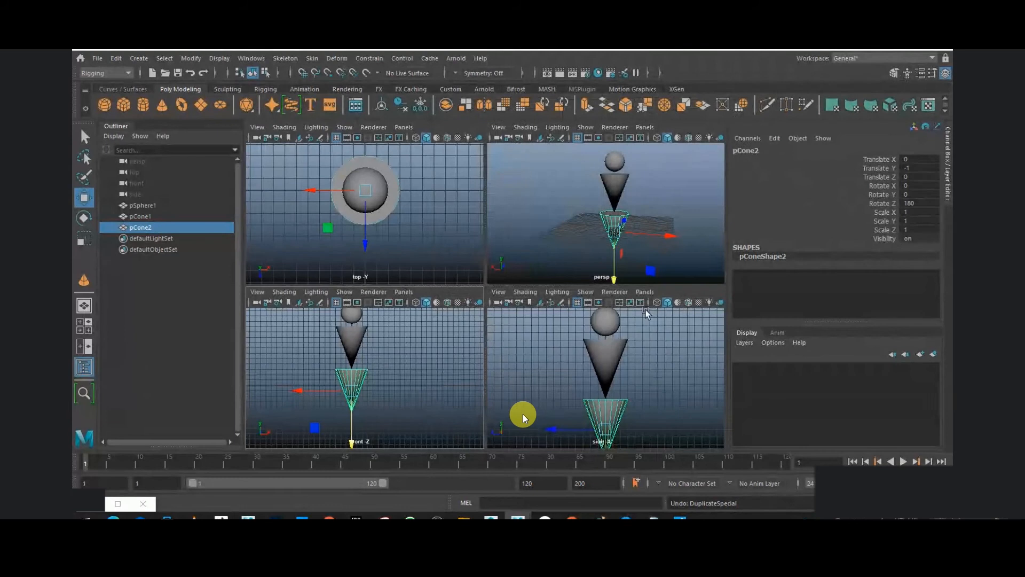
Step: Lower the duplicated cone to about -1.38 on Y and check the wooden figures in the reference photo
drag(614, 279, 615, 279)
click(680, 517)
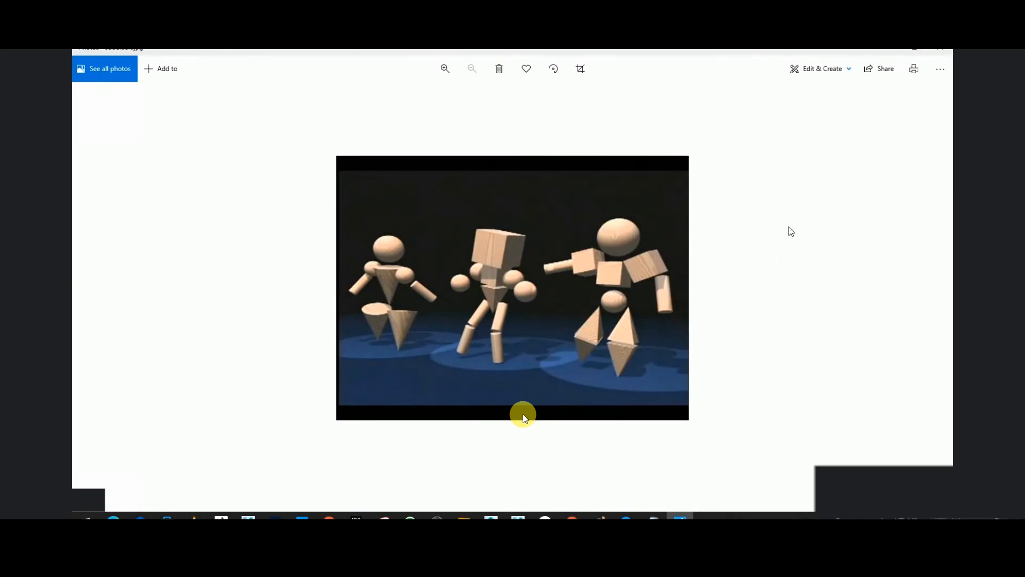
click(889, 50)
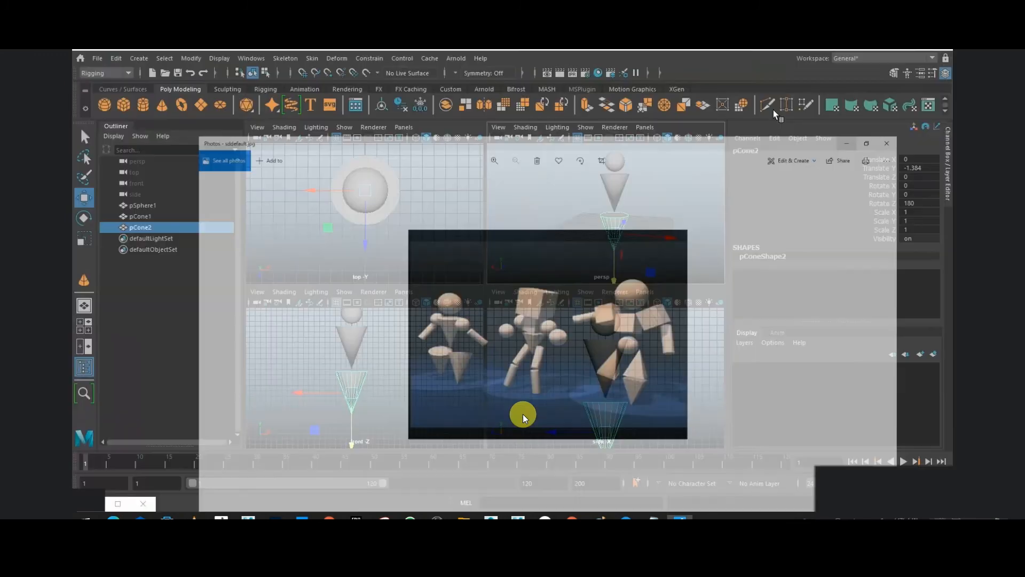
Step: Examine the stacked cones in the perspective view and compare them with the enlarged reference photo
key(space)
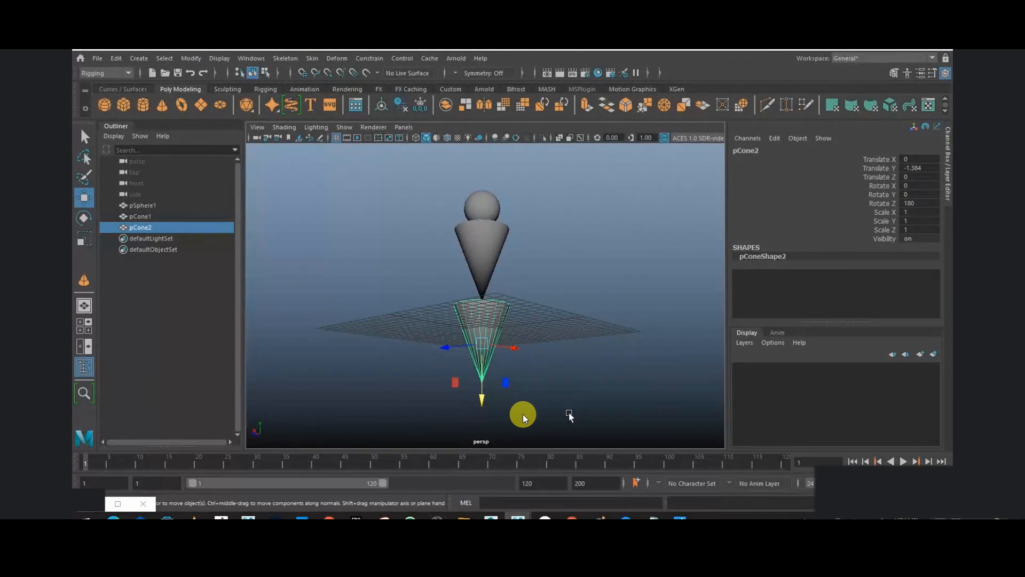
alt+drag(658, 320, 470, 374)
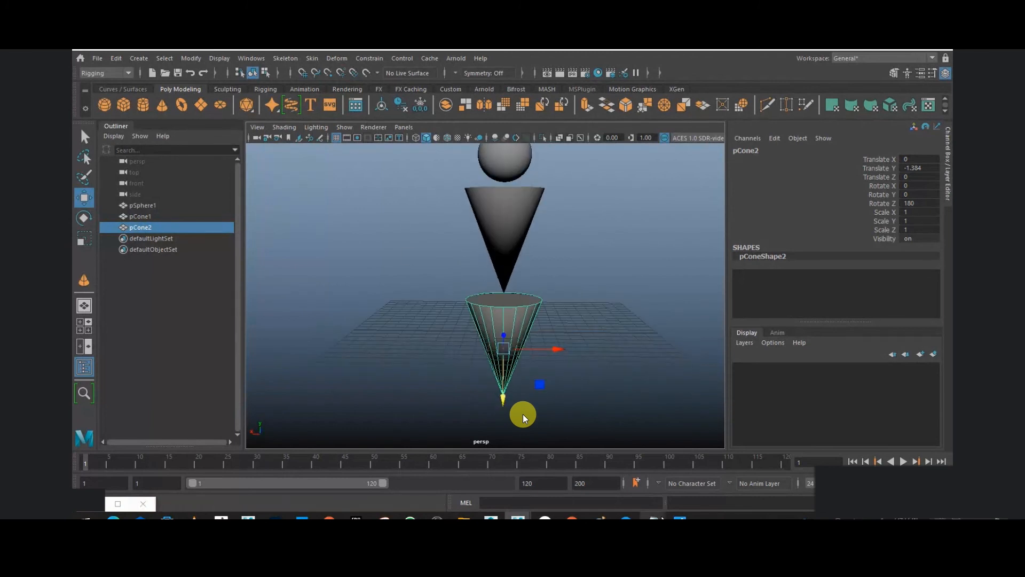
click(680, 517)
key(ctrl+plus)
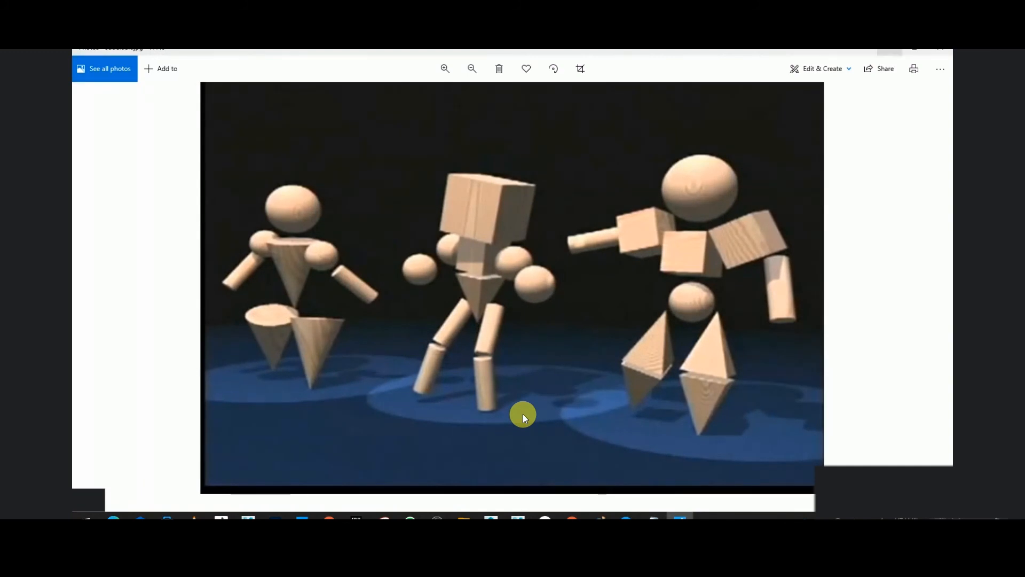
key(alt+Tab)
Step: Move the lower cone sideways in the front view to about -4.01 on X, clear of the torso's centre line
key(space)
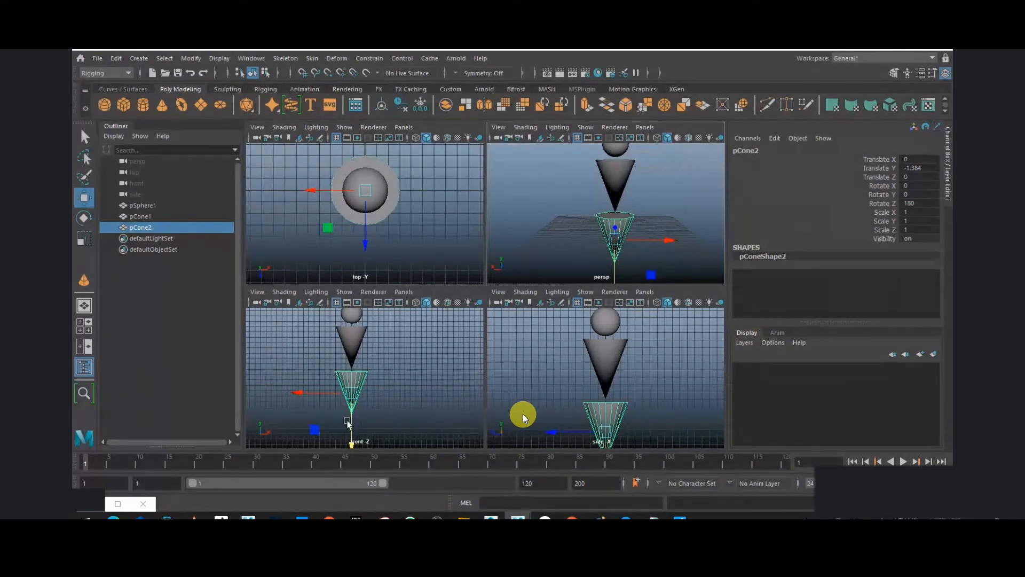
key(space)
alt+middle_drag(420, 316, 456, 345)
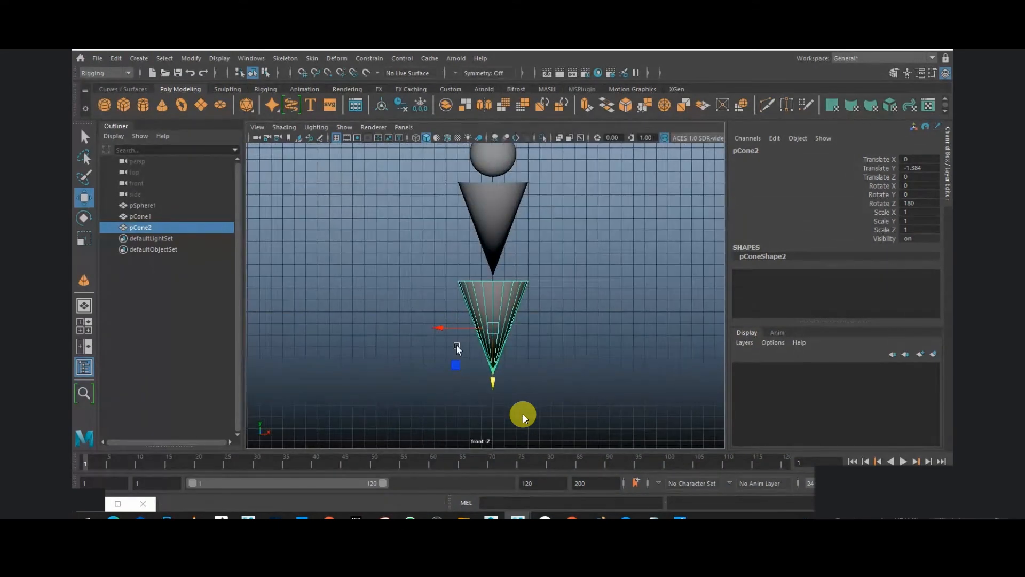
scroll(456, 345, up, 1)
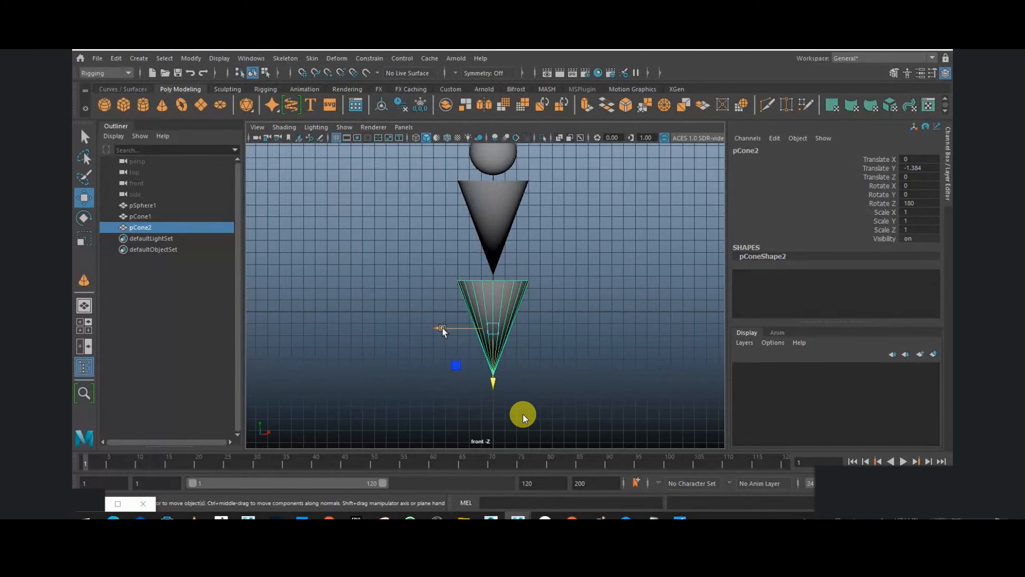
drag(441, 328, 395, 329)
scroll(423, 258, up, 4)
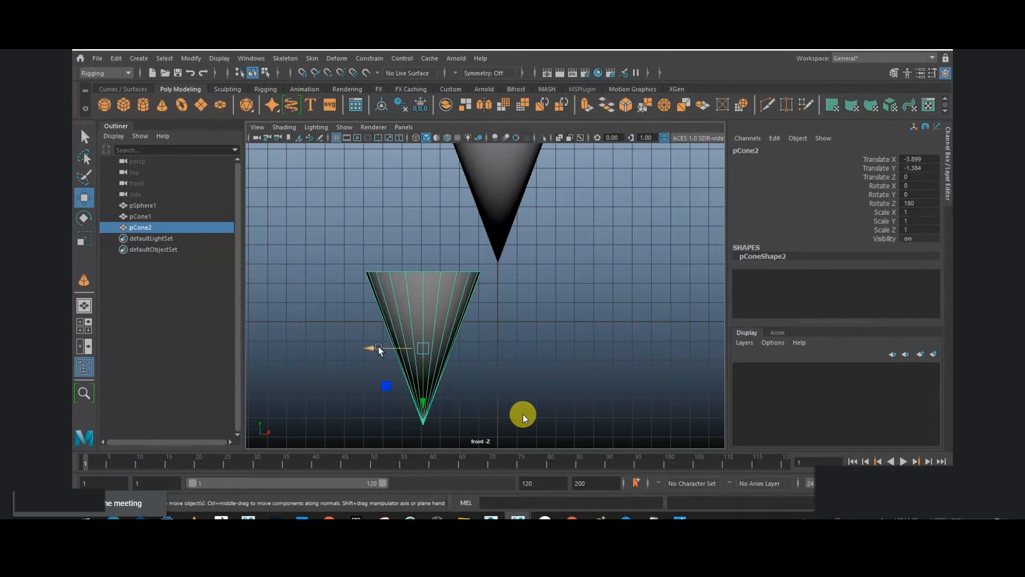
drag(378, 345, 371, 346)
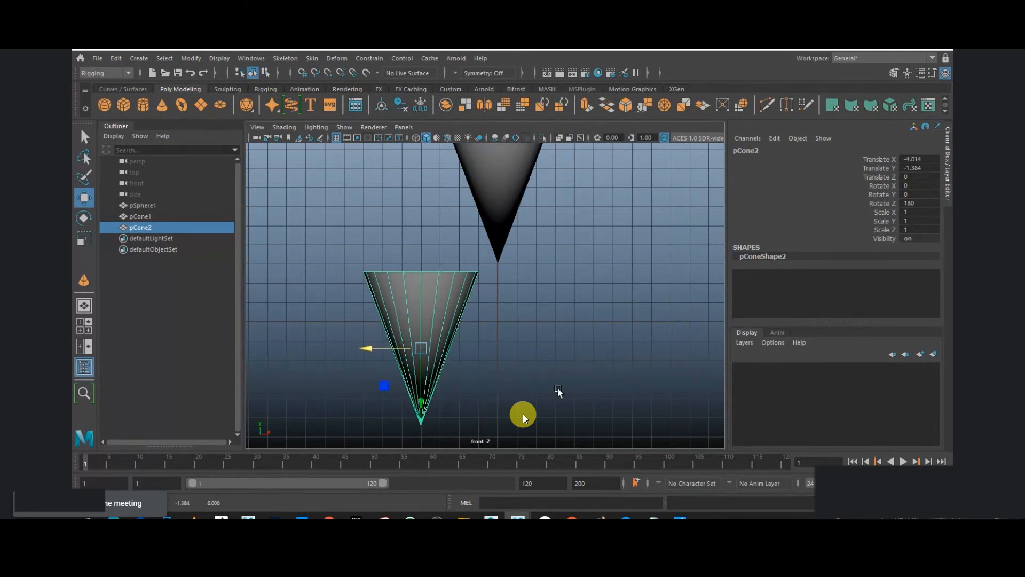
Step: Lower the offset leg cone to about -2 on Y and check its gap to the torso tip
scroll(558, 386, down, 3)
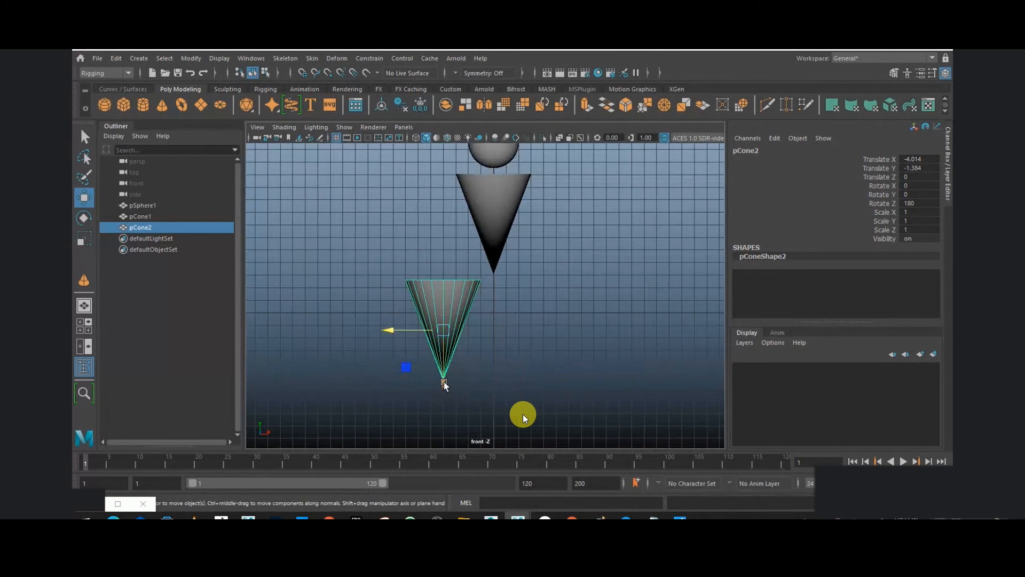
drag(444, 385, 444, 391)
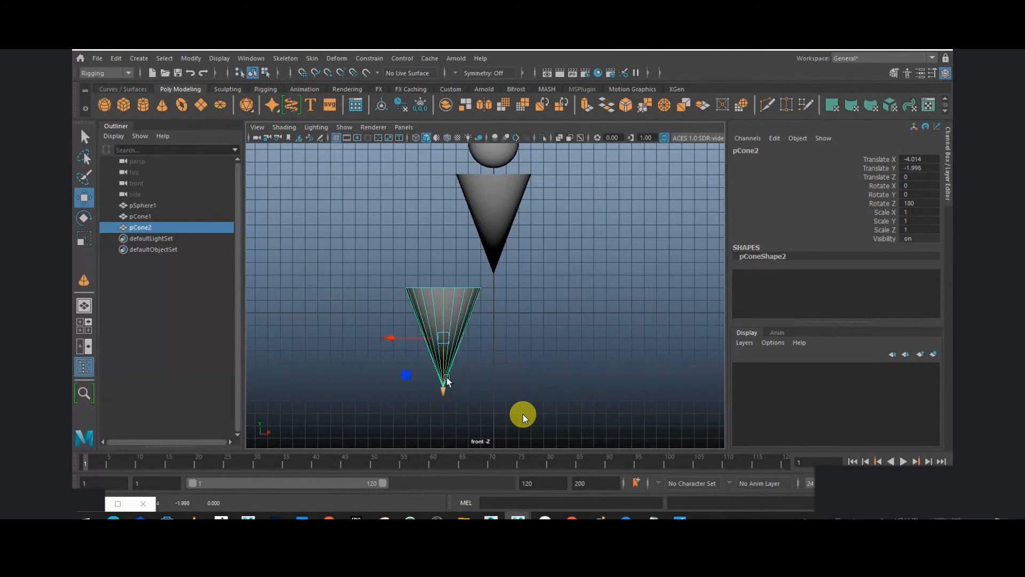
scroll(590, 319, up, 3)
scroll(589, 319, up, 2)
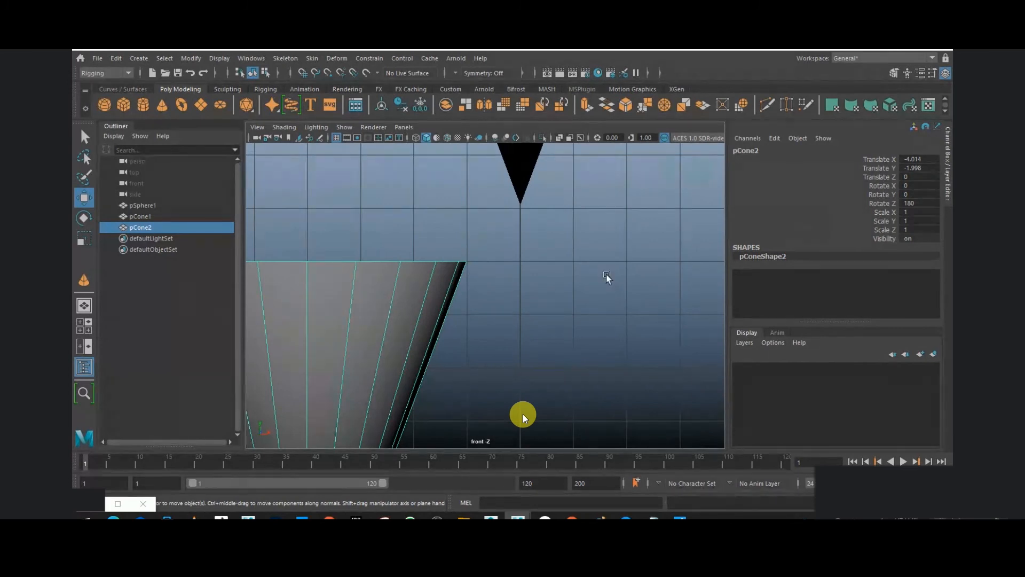
scroll(607, 274, down, 5)
scroll(565, 268, down, 3)
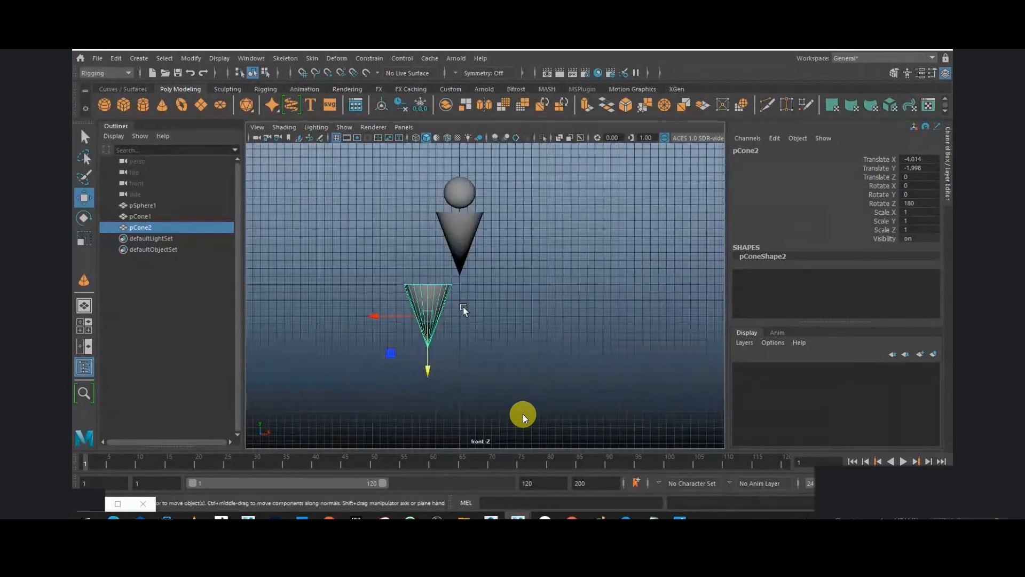
Step: Duplicate the leg cone across the centre line along X, placing the copy at about 4.03 as the second leg
scroll(463, 306, up, 4)
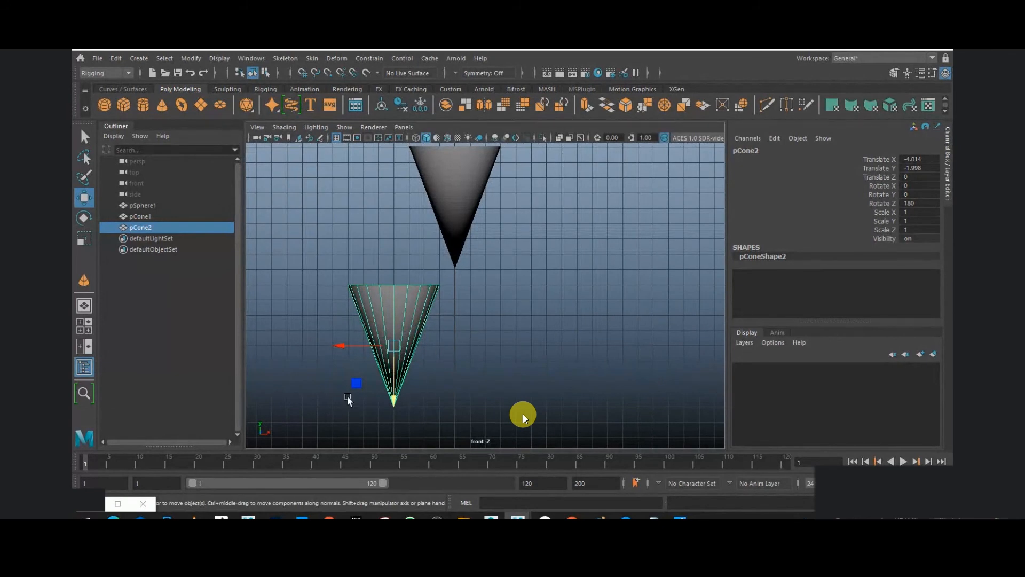
shift+drag(339, 349, 462, 373)
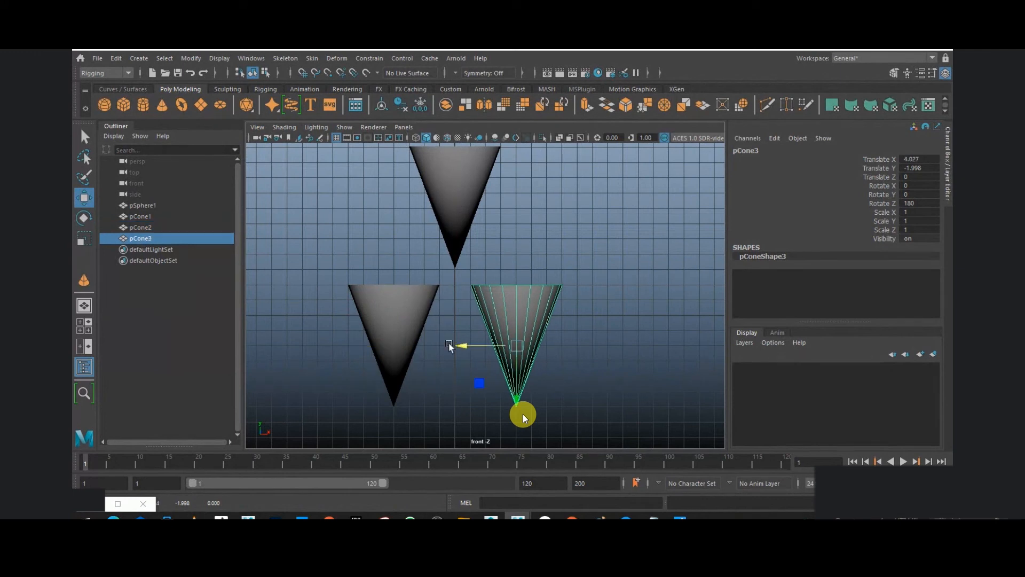
Step: Examine the two leg cones in the front and perspective views and compare them with the reference photo
scroll(350, 301, down, 5)
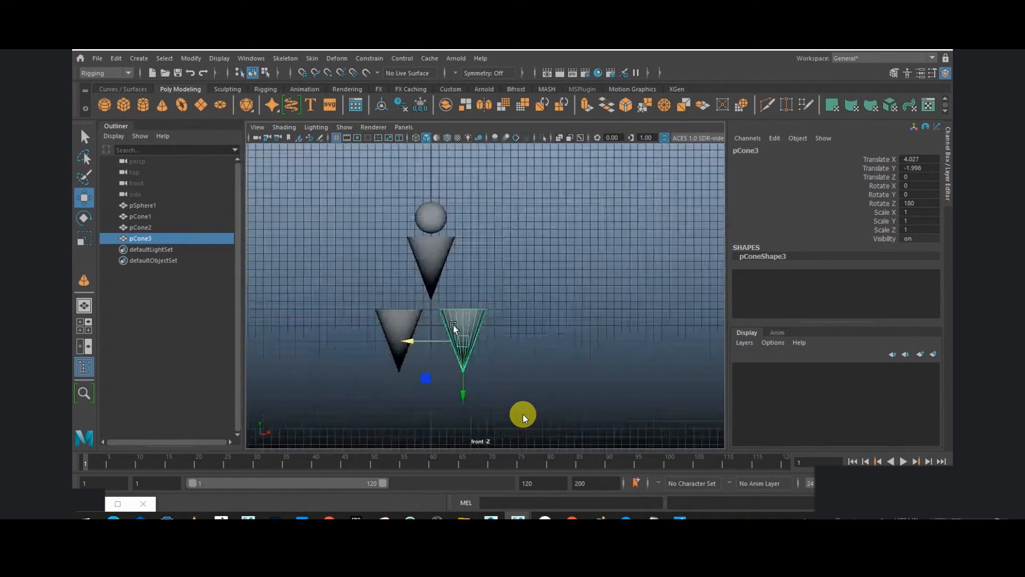
key(space)
key(space)
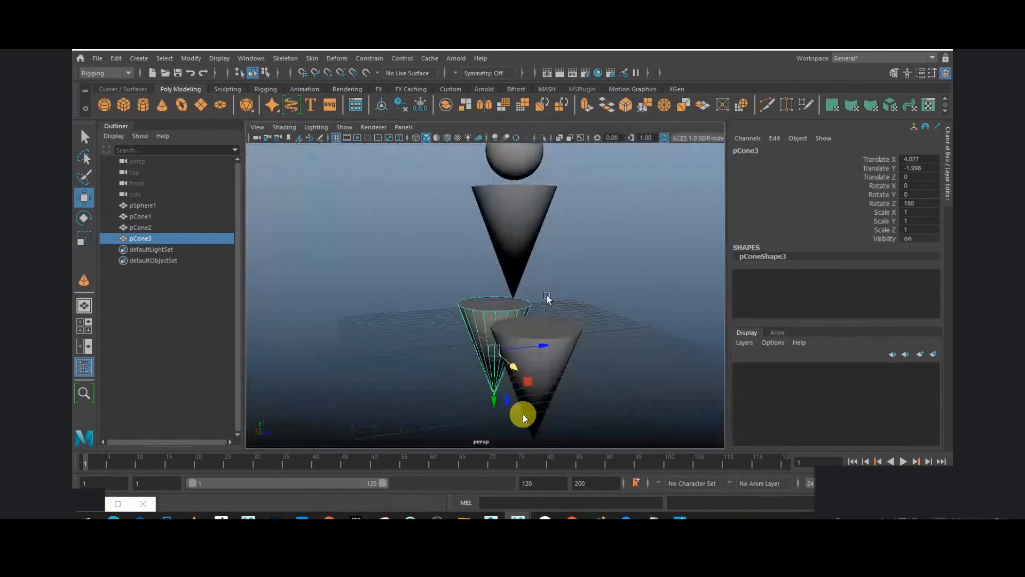
alt+drag(546, 296, 538, 339)
key(alt+Tab)
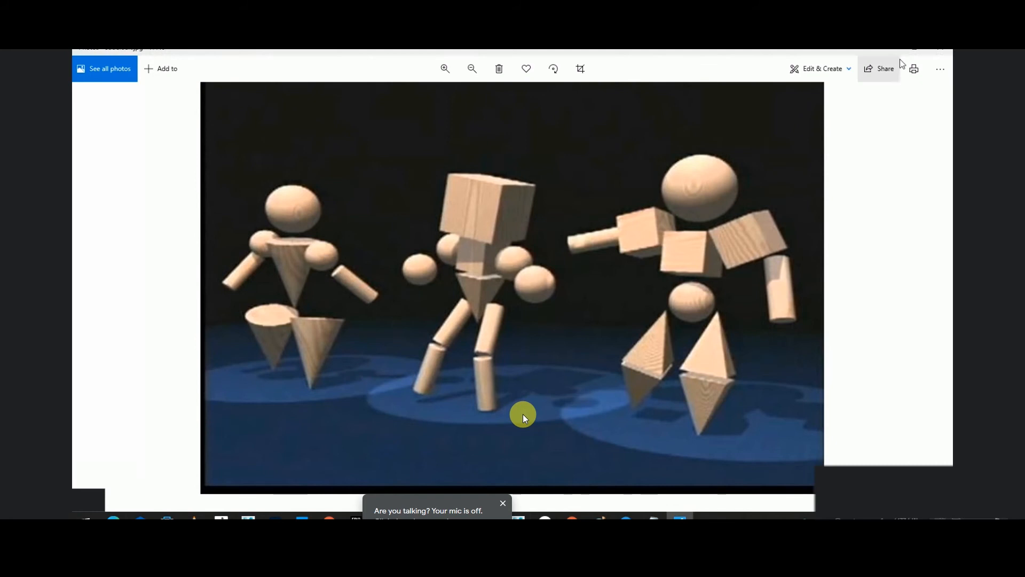
click(889, 47)
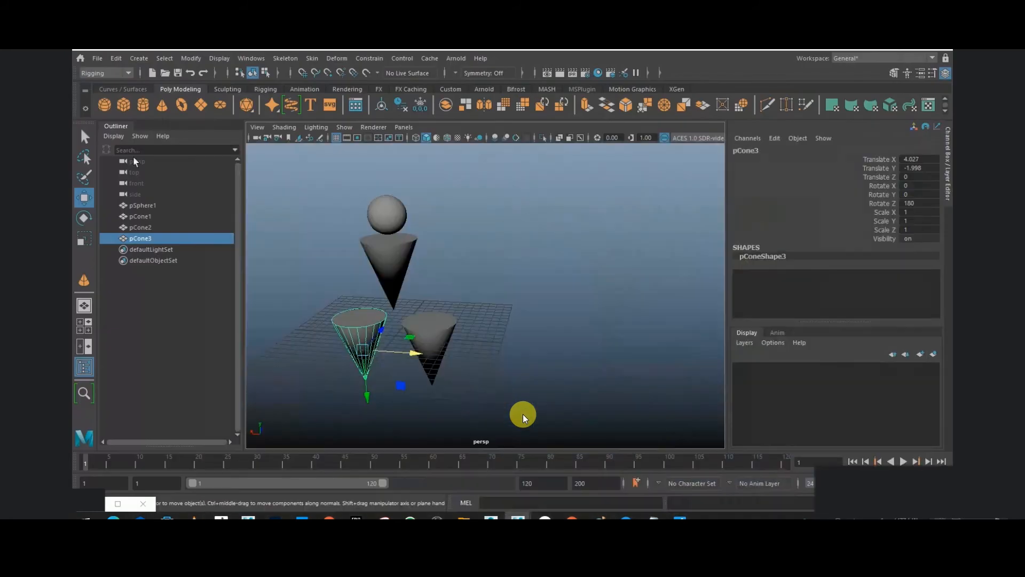
Step: Create a polygon sphere with a radius of about 1.77 on the grid between the two leg cones
click(105, 104)
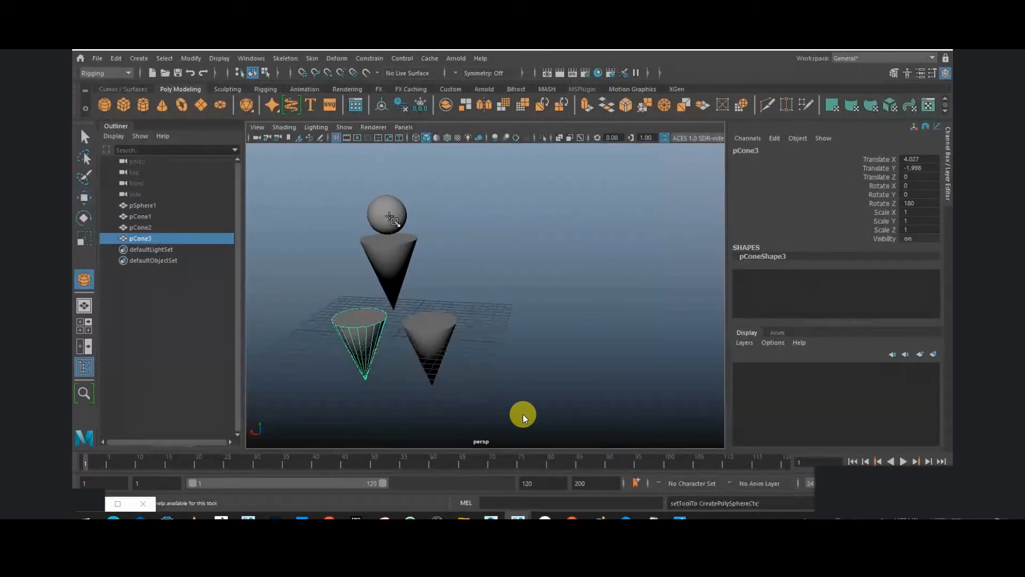
drag(396, 336, 431, 382)
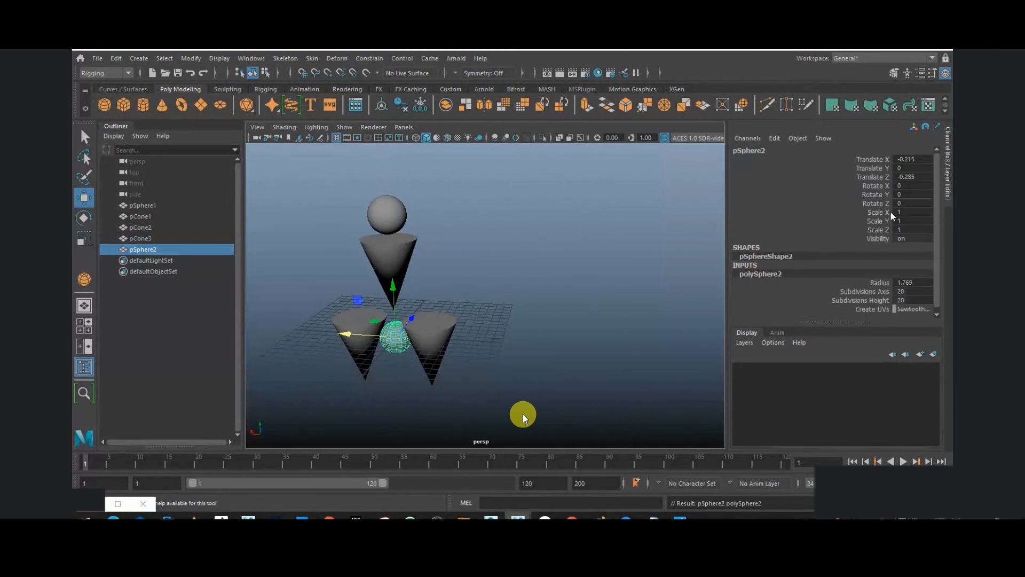
alt+right_drag(511, 375, 911, 144)
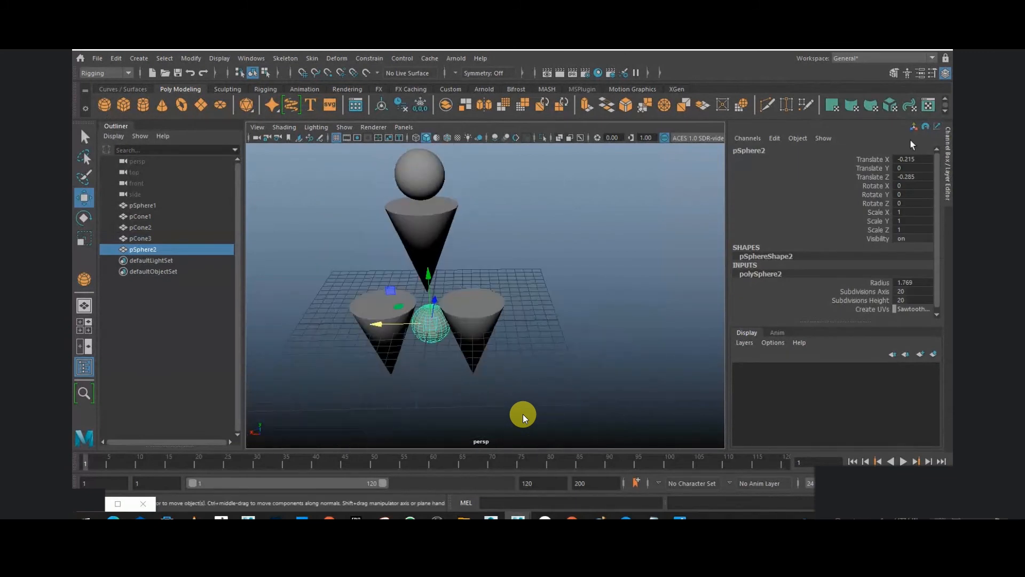
Step: Centre the new sphere between the leg cones at the origin by setting its X, Y and Z translation to 0
drag(913, 159, 919, 178)
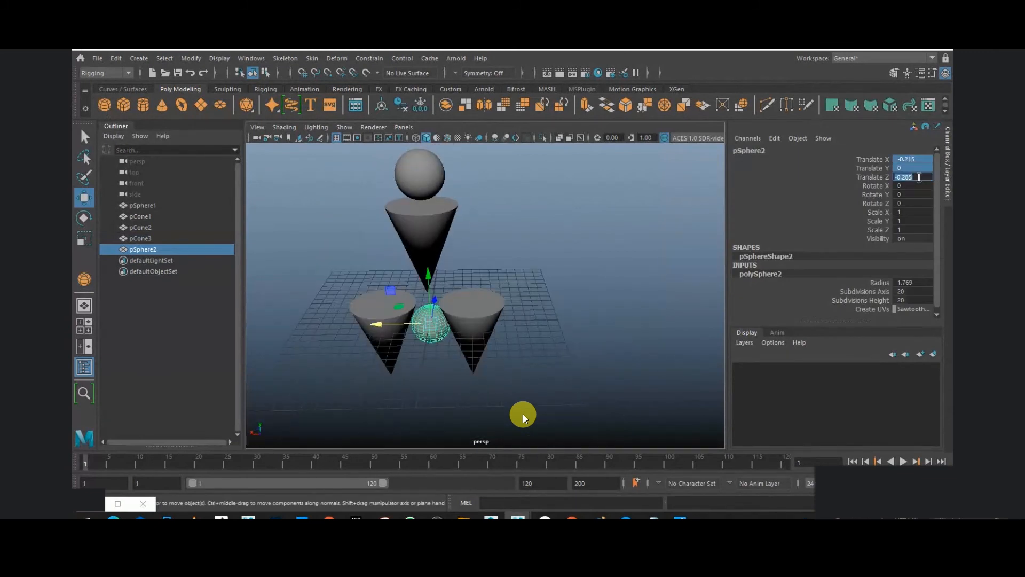
text(0)
key(Return)
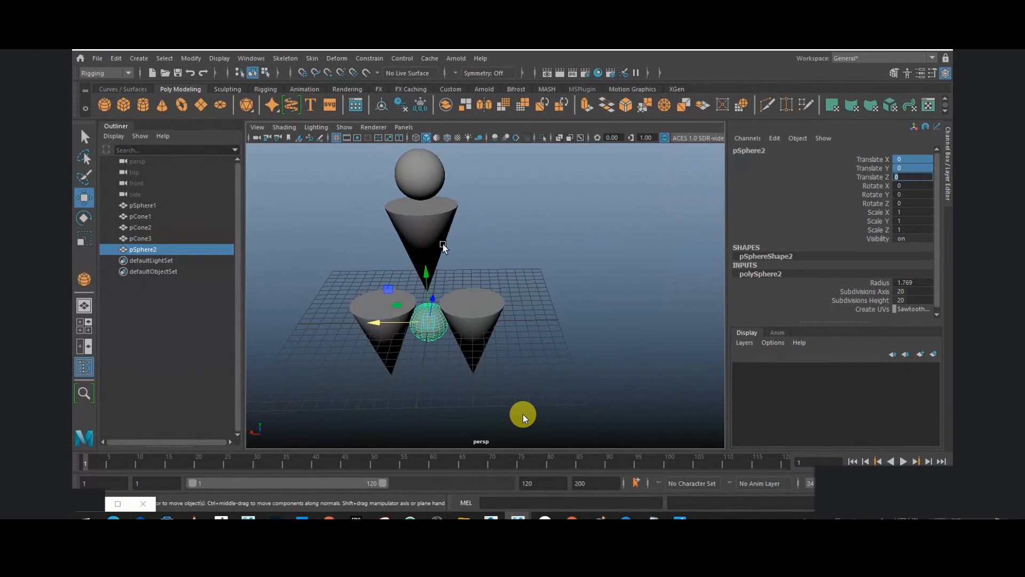
Step: Set the radius of the small sphere between the leg cones to 1, judging its size in the front view
alt+drag(441, 245, 430, 277)
key(space)
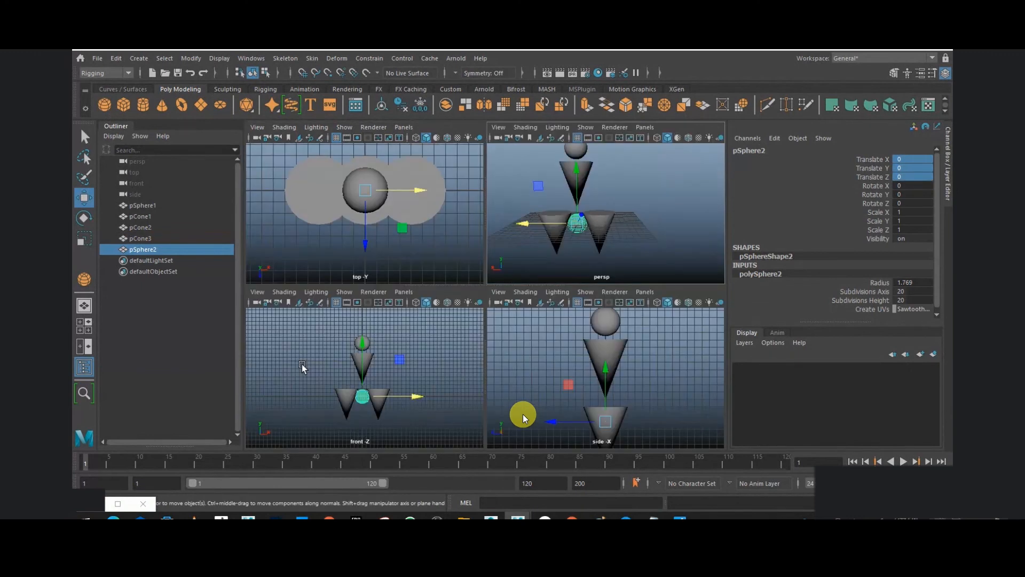
key(space)
double_click(911, 283)
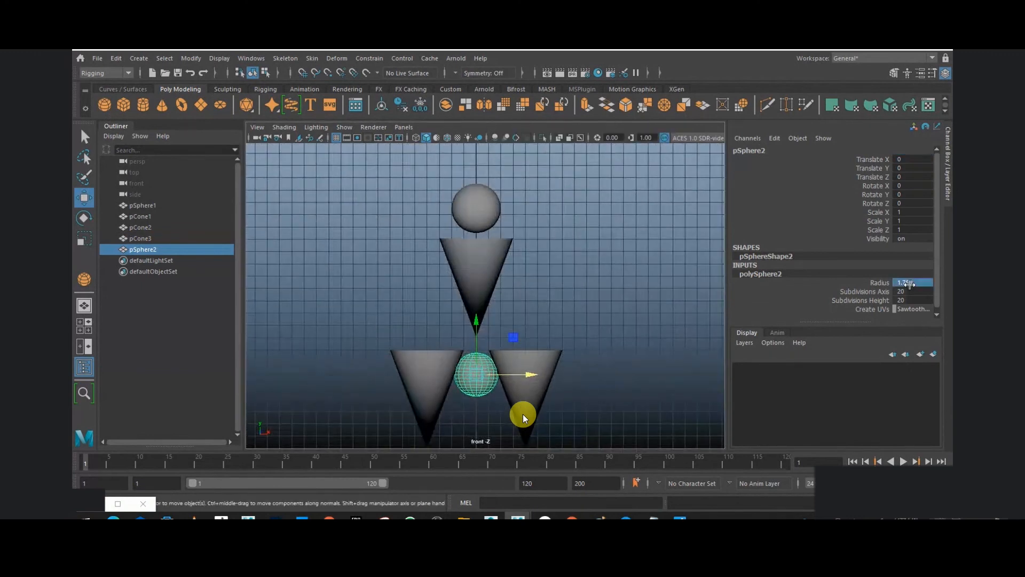
key(BackSpace)
text(.8)
key(Return)
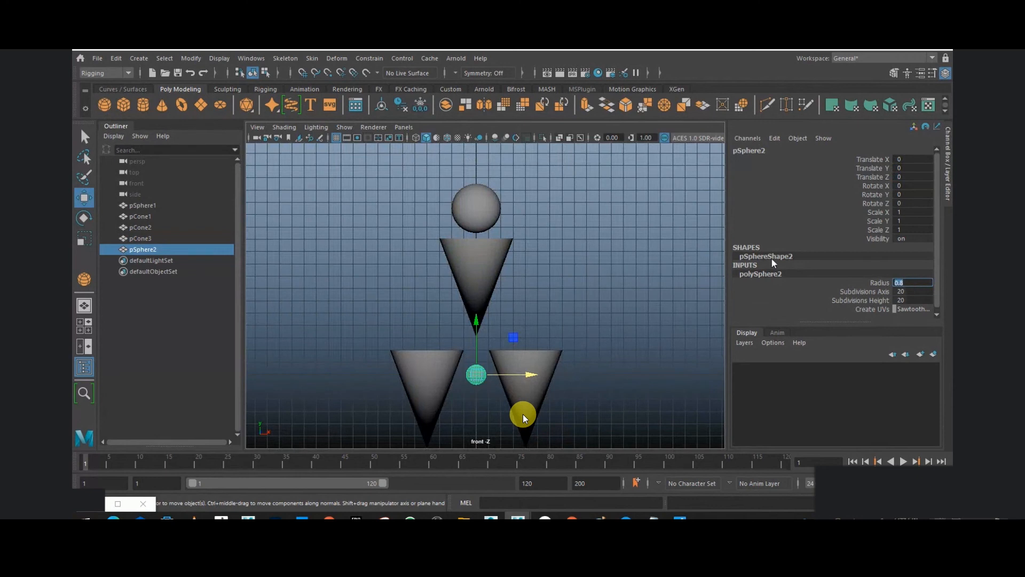
text(1)
key(Return)
Step: Set the head sphere's radius to 2.5 and raise it to about 14.6 on Y above the torso cone
click(484, 218)
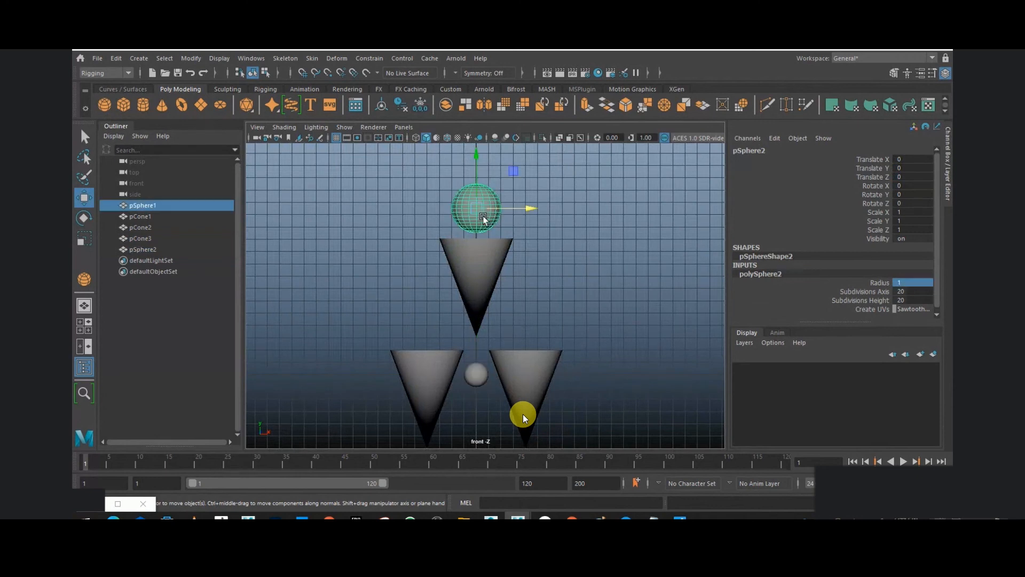
click(759, 274)
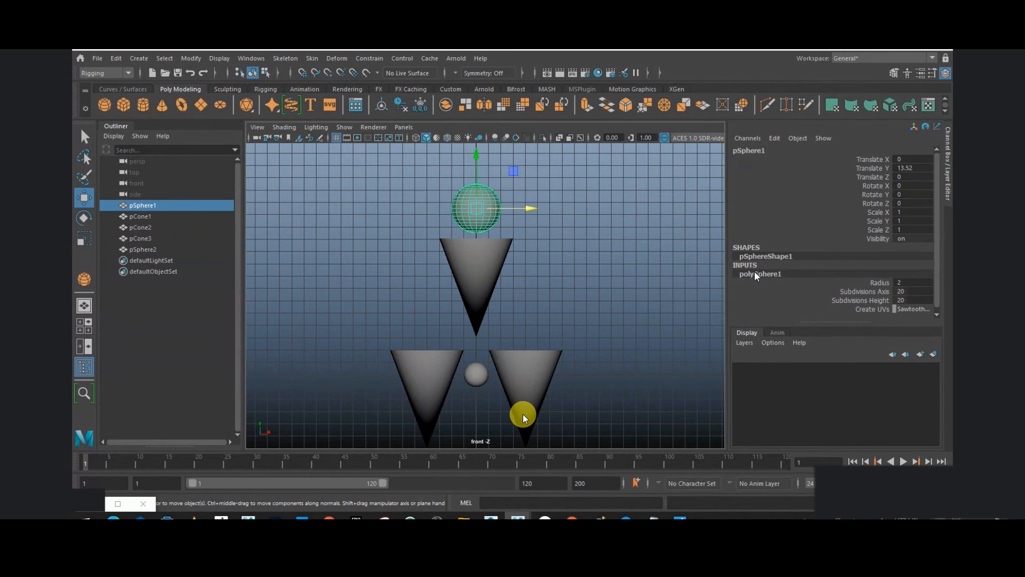
click(912, 282)
text(3)
key(Return)
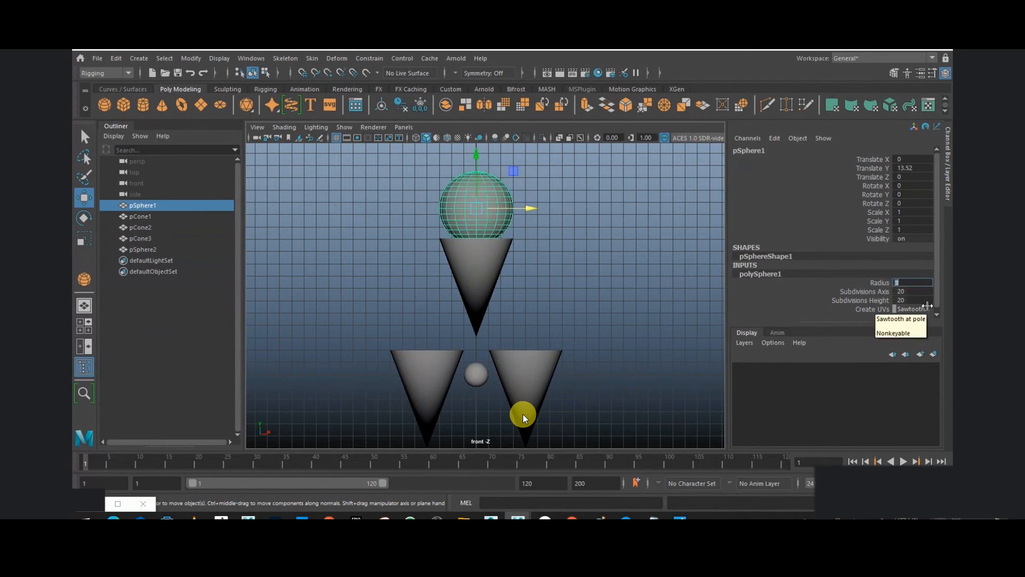
drag(476, 156, 483, 144)
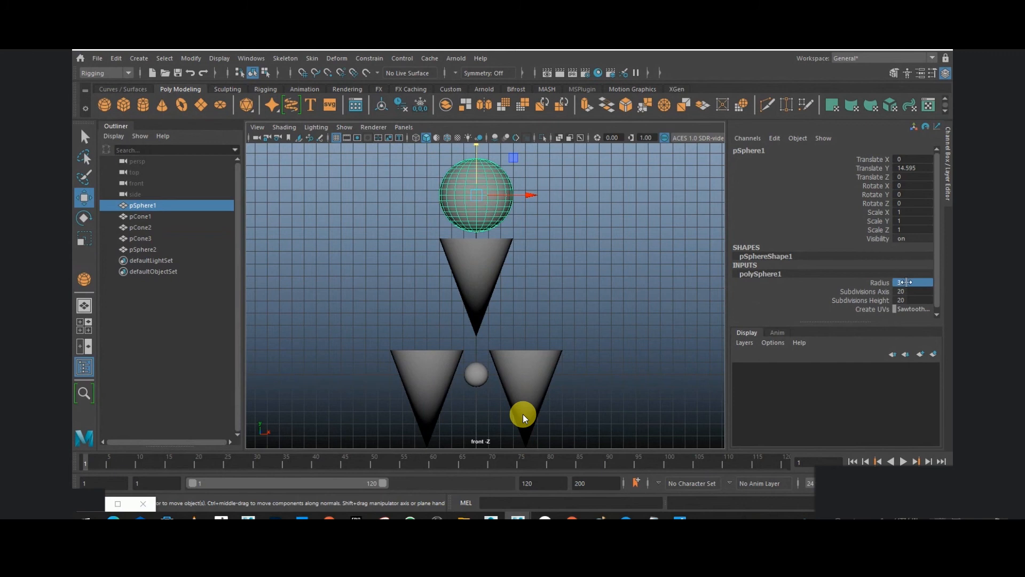
click(908, 282)
text(2.5)
key(Return)
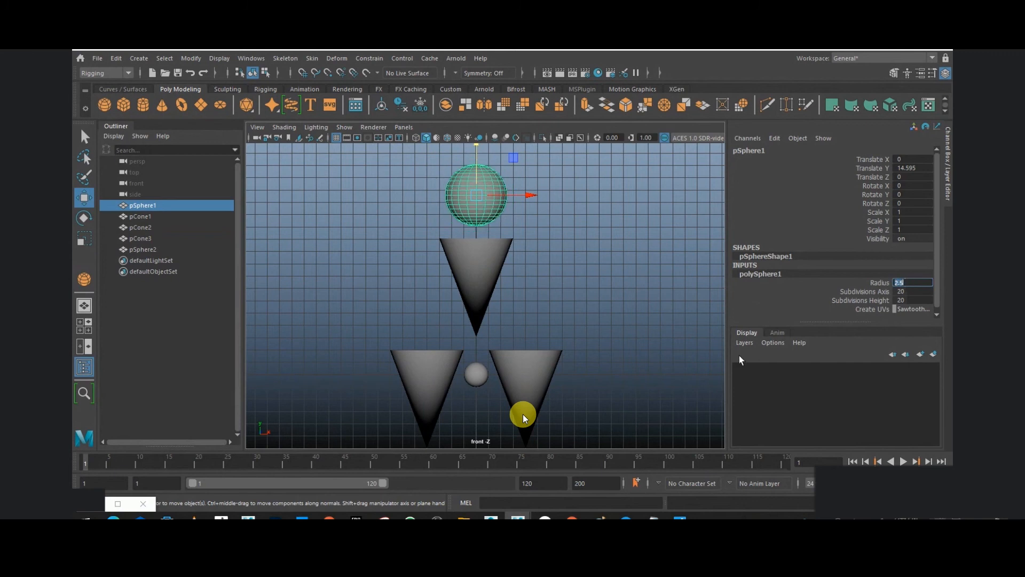
Step: Move the small sphere up beside the torso cone's upper edge as a shoulder, at about 4.23 on X and 10 on Y
click(473, 376)
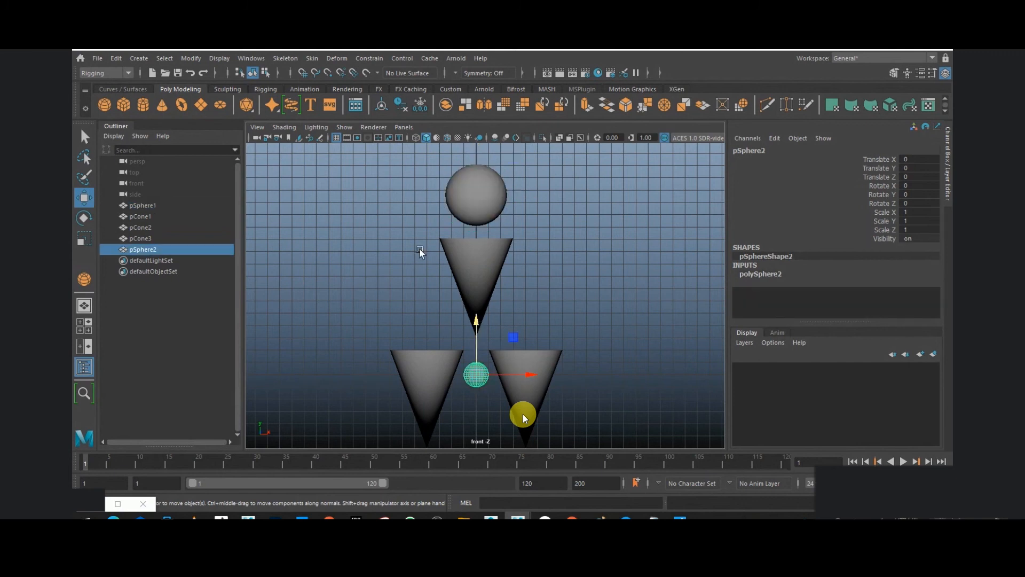
scroll(496, 319, up, 2)
drag(465, 359, 464, 172)
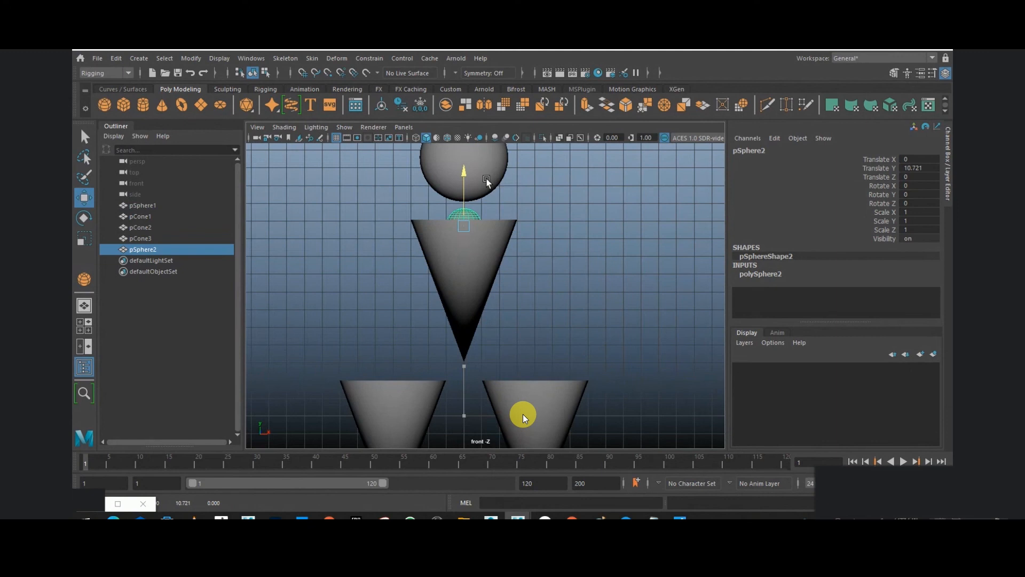
drag(519, 226, 595, 235)
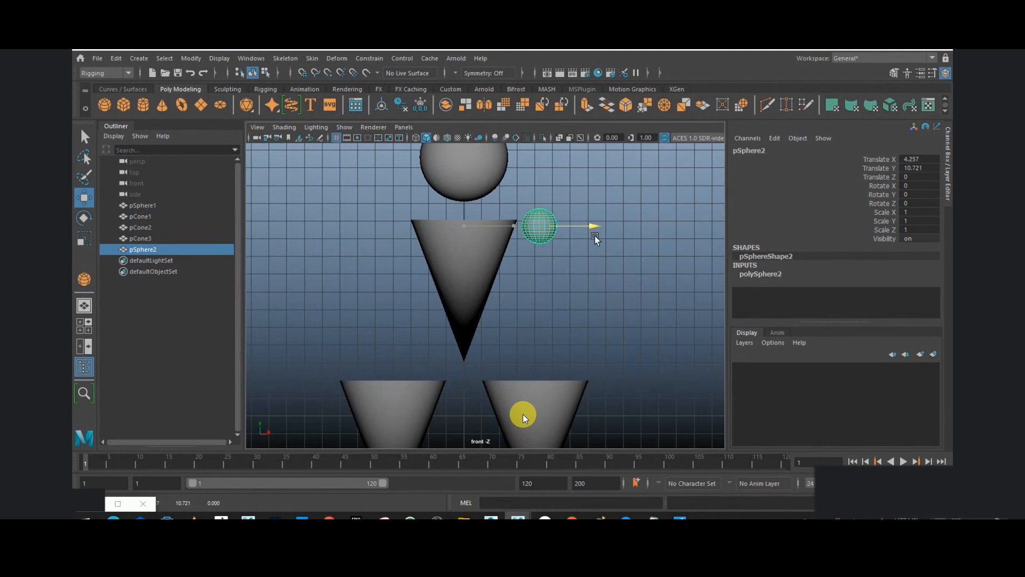
drag(543, 178, 548, 190)
drag(581, 242, 582, 243)
scroll(581, 243, up, 3)
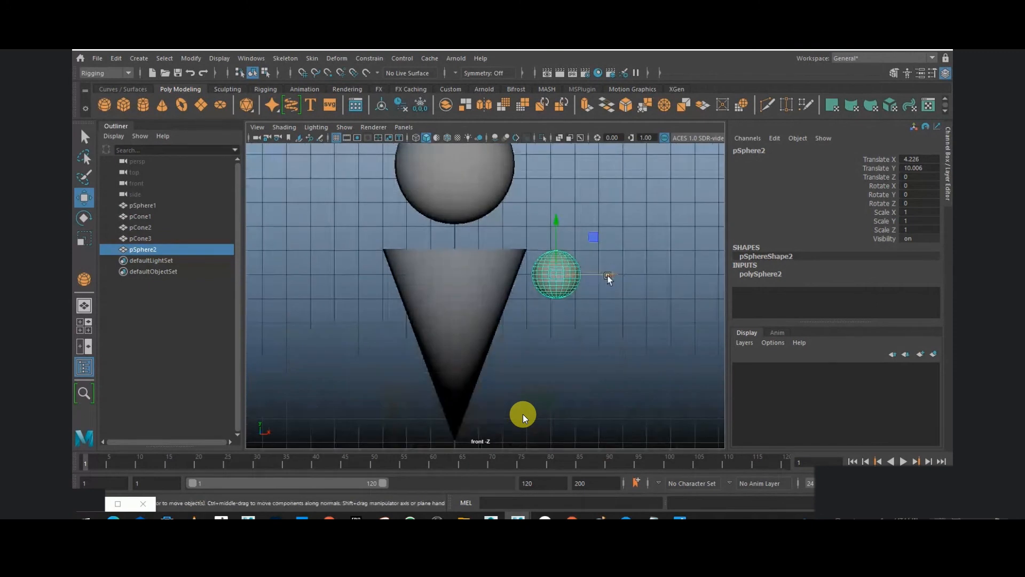
Step: Bring the shoulder sphere slightly closer to the torso and duplicate it across along X, placing the copy at about -3.98
drag(610, 277, 416, 294)
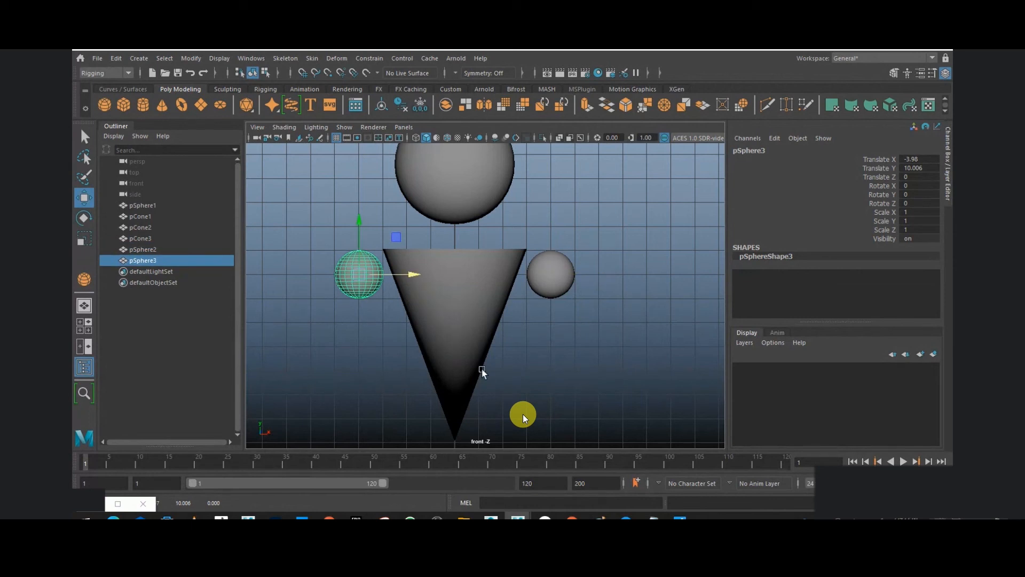
scroll(464, 353, down, 5)
key(space)
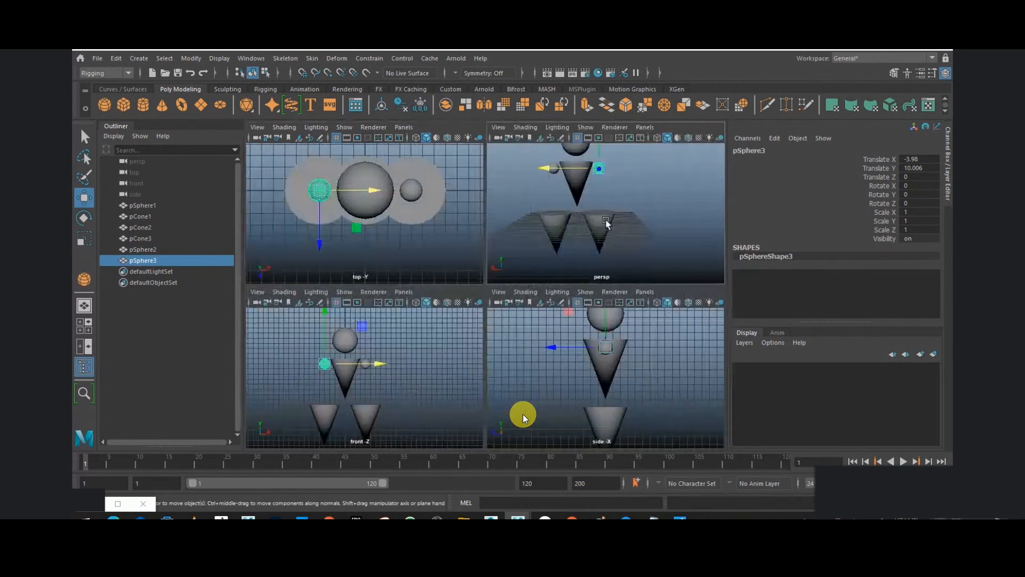
key(space)
click(606, 261)
mouse_move(580, 319)
alt+mouse_down()
mouse_move(587, 297)
mouse_move(680, 304)
mouse_move(554, 296)
mouse_move(583, 307)
alt+mouse_up()
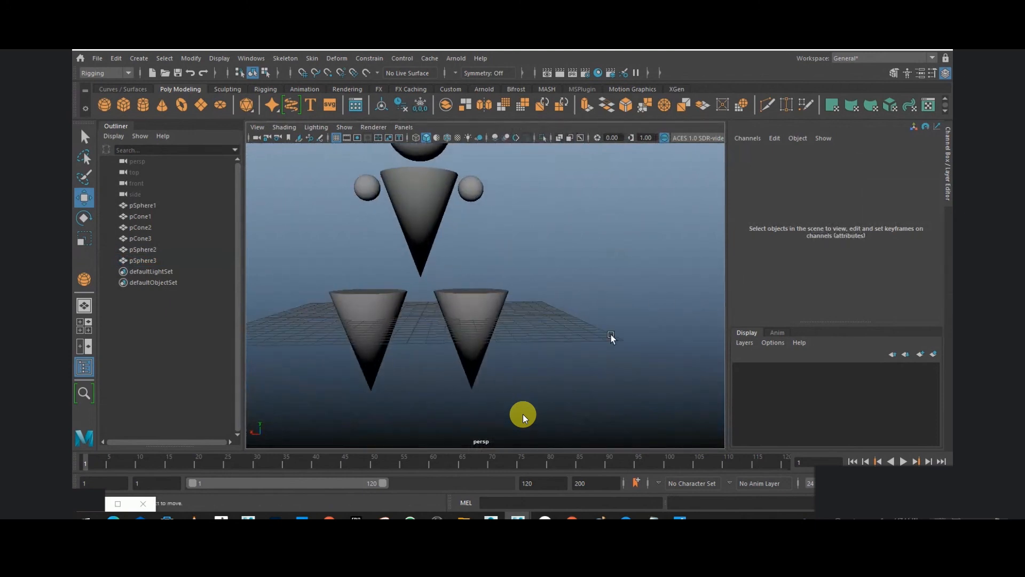
Step: Check the reference photo for the shape of the first wooden figure's arms and return to the Maya scene
click(680, 516)
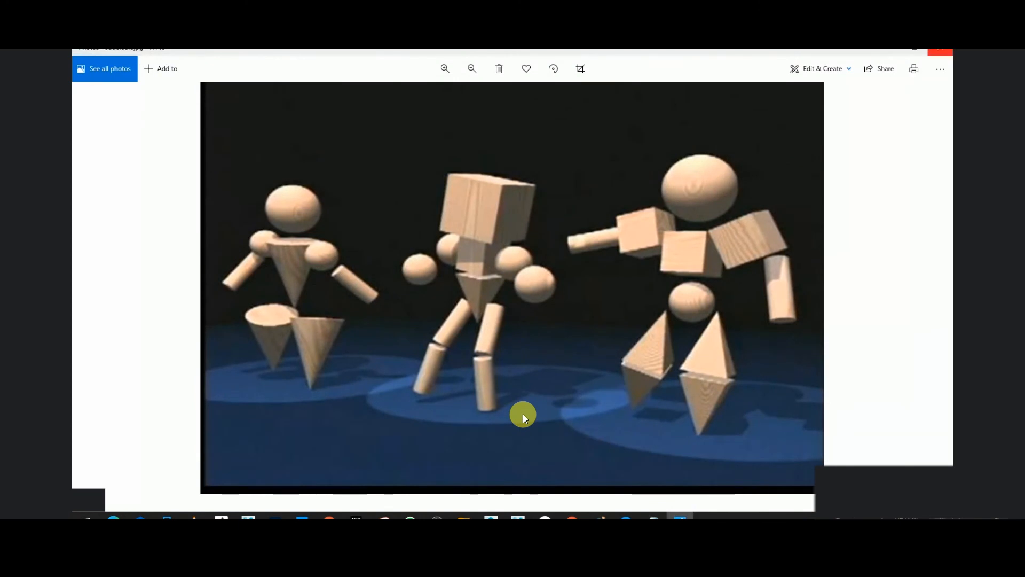
click(889, 52)
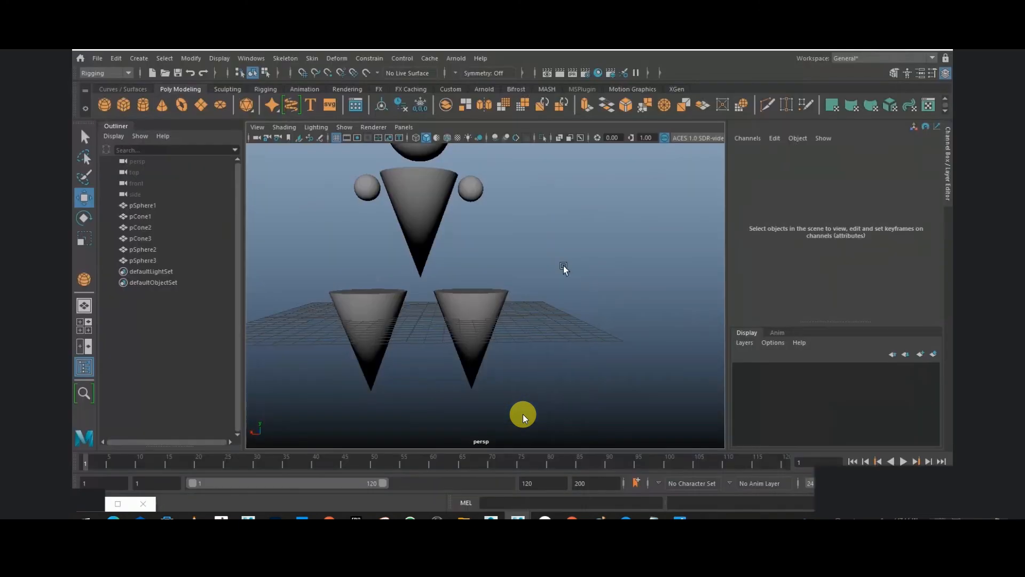
alt+drag(563, 268, 536, 270)
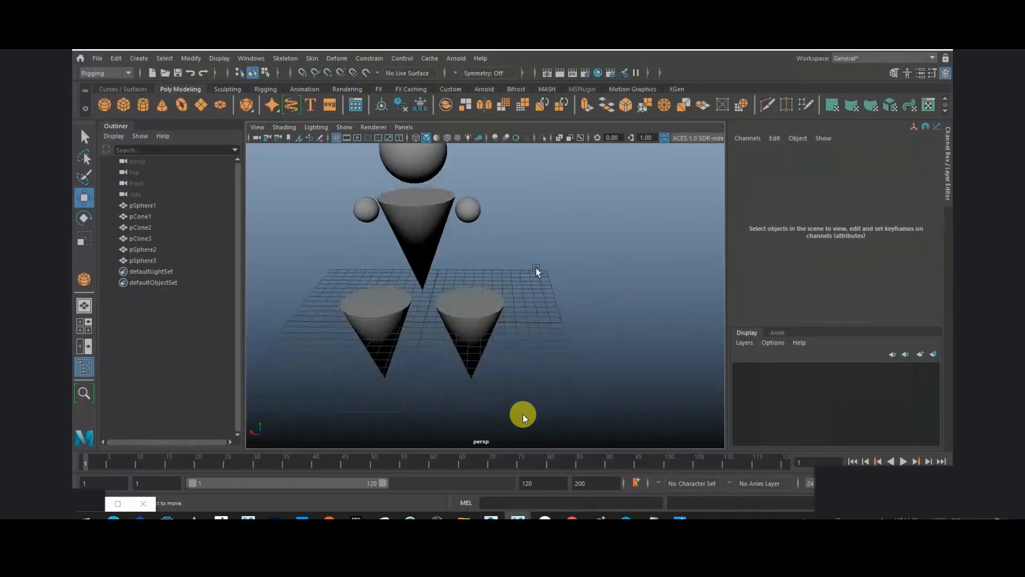
Step: Create a polygon cylinder about 0.79 in radius and 5.5 high, and set its X, Y and Z translation to 0
click(145, 107)
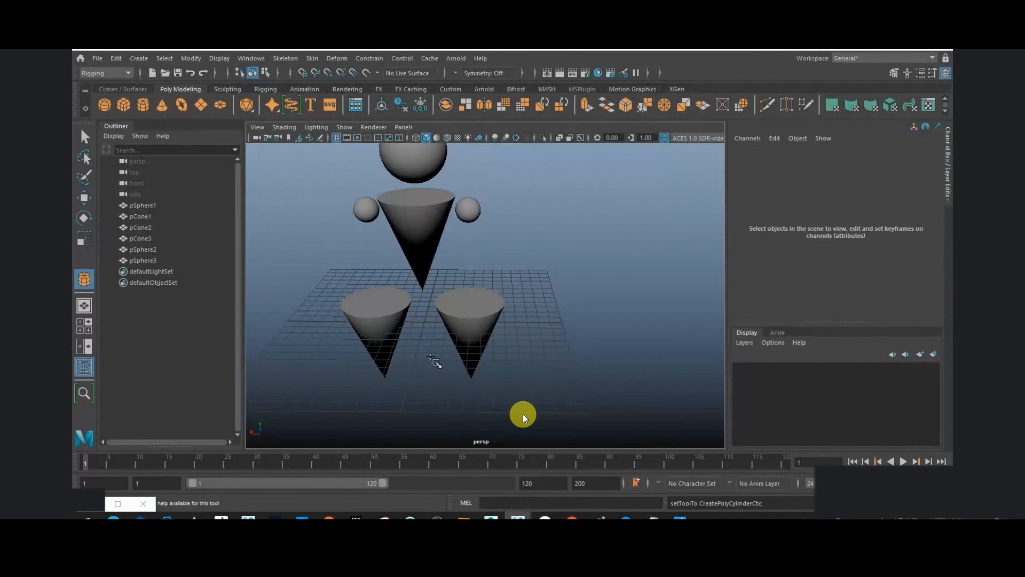
drag(575, 343, 560, 267)
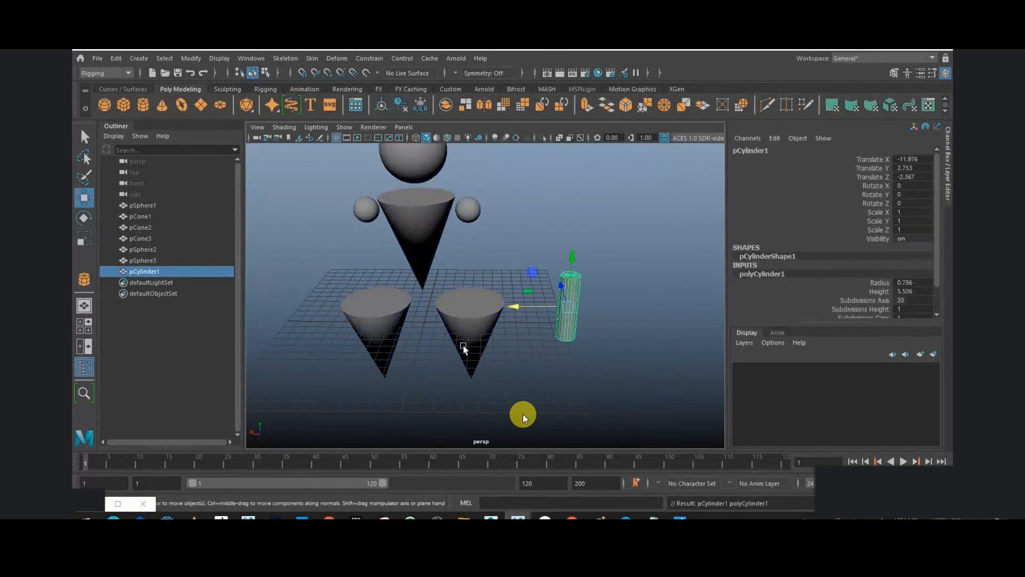
drag(927, 160, 925, 176)
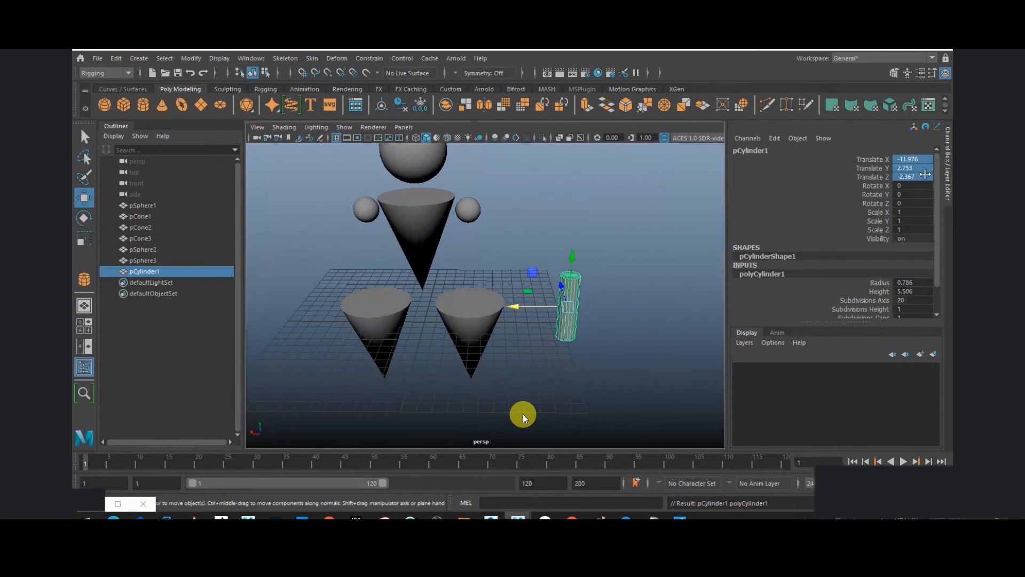
text(0)
key(Return)
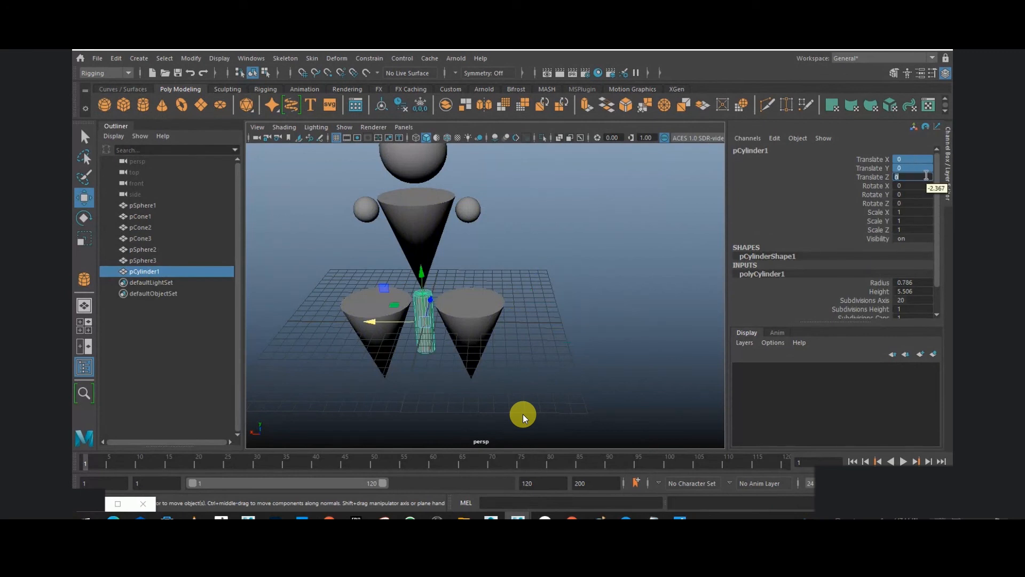
click(611, 313)
alt+drag(473, 327, 413, 363)
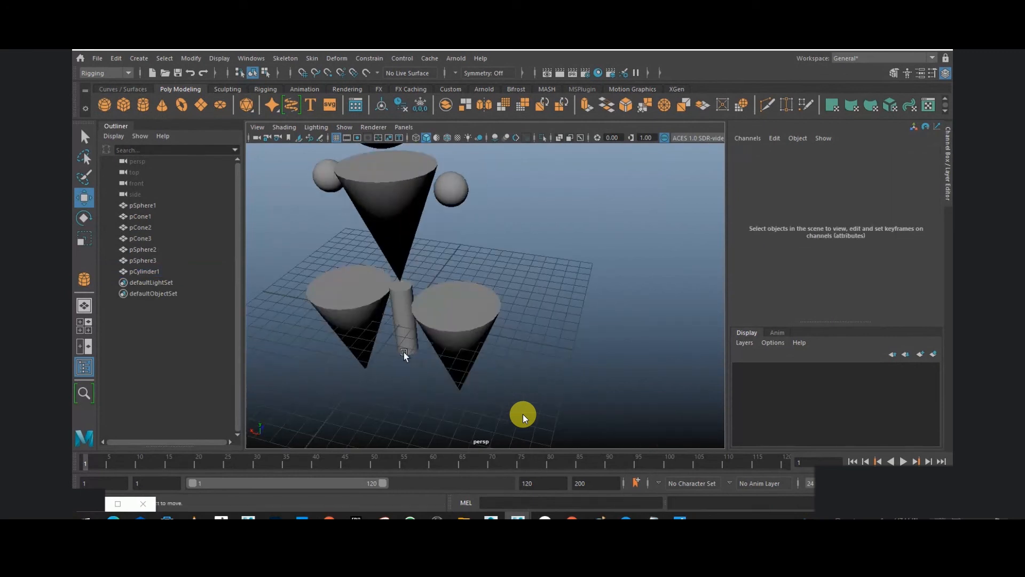
Step: Turn off Interactive Creation for polygon primitives
click(139, 58)
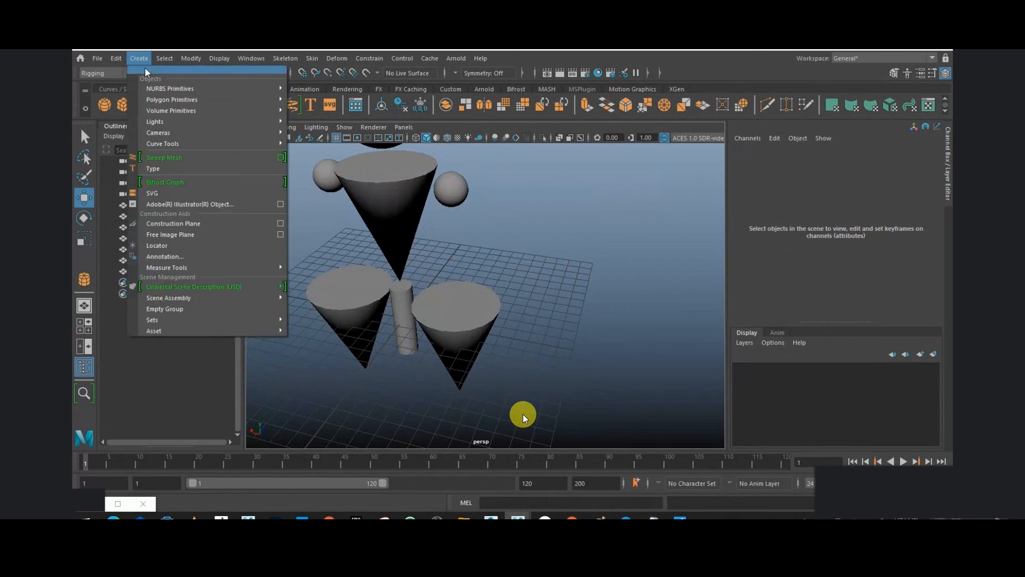
mouse_move(163, 101)
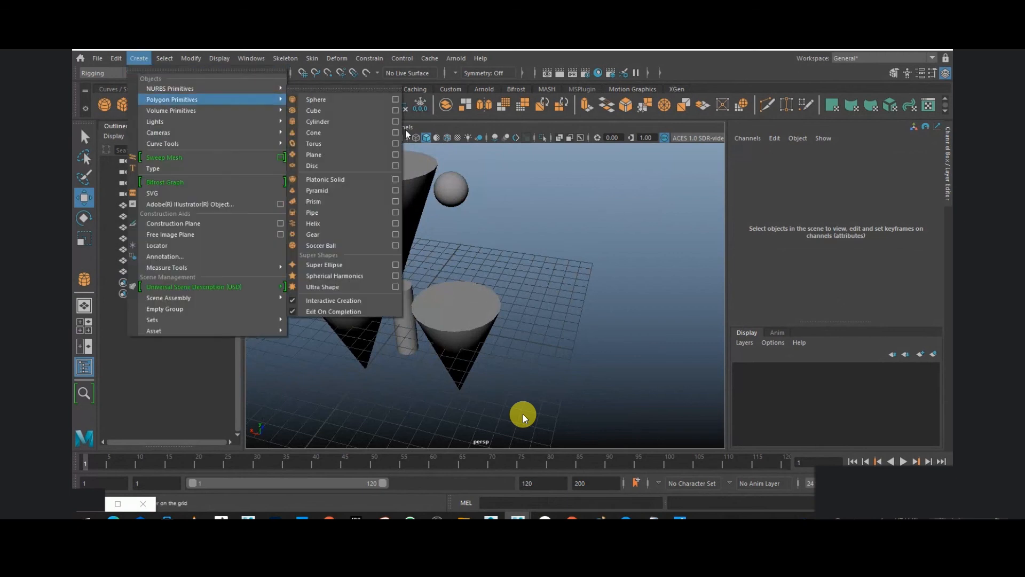
click(351, 302)
mouse_move(398, 302)
alt+mouse_down()
mouse_move(425, 281)
mouse_move(396, 299)
alt+mouse_up()
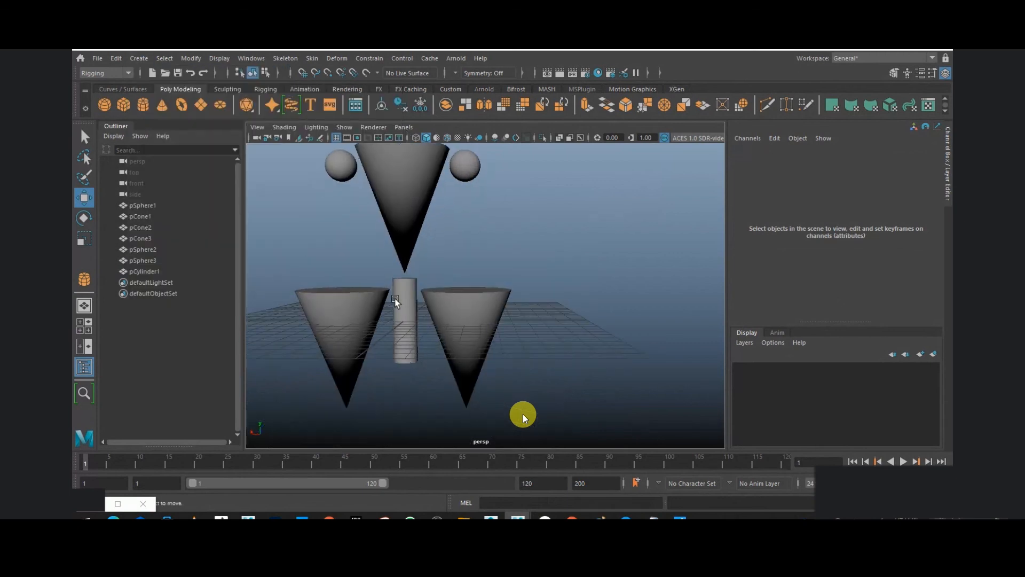
Step: Move the cylinder below the shoulder sphere on the positive X side as an arm, at about 4.01 on X and 5.55 on Y
click(403, 296)
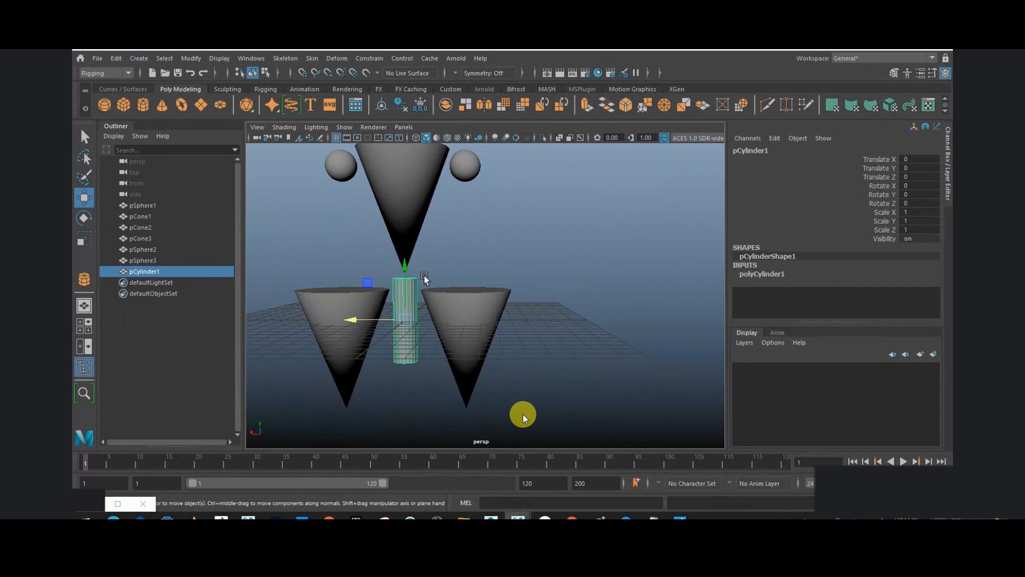
alt+drag(419, 295, 416, 306)
key(space)
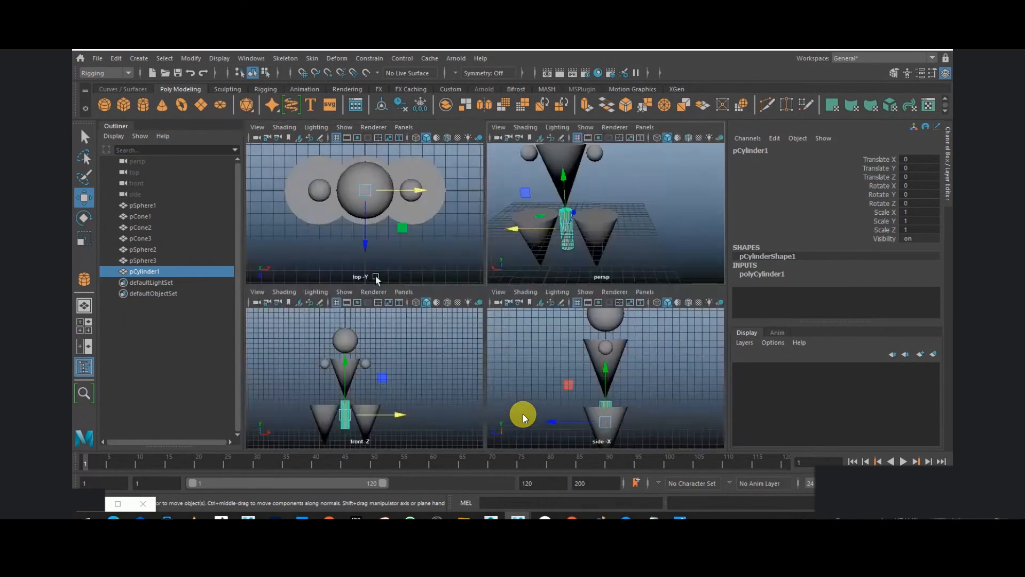
key(space)
scroll(386, 296, up, 3)
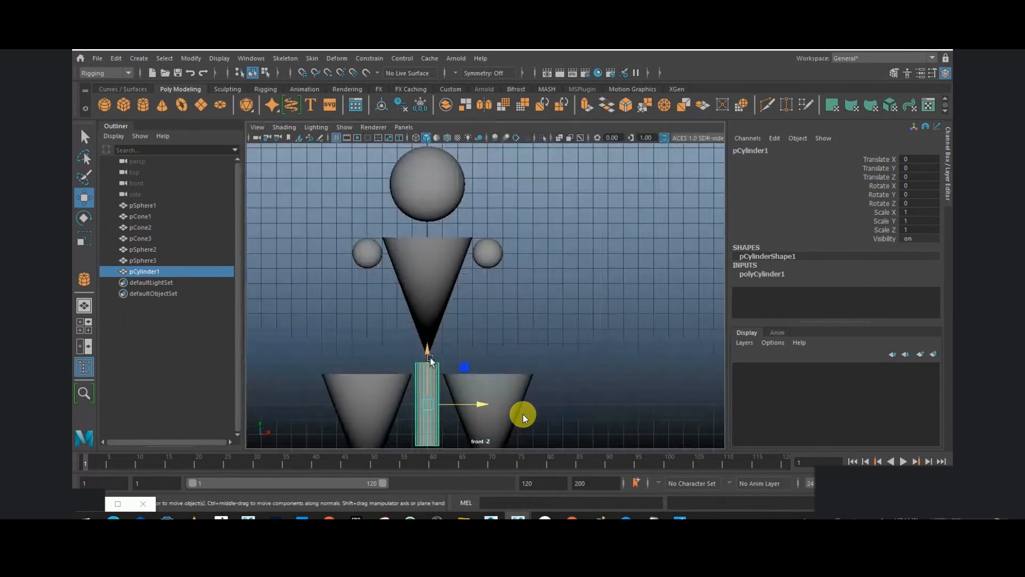
drag(525, 418, 536, 414)
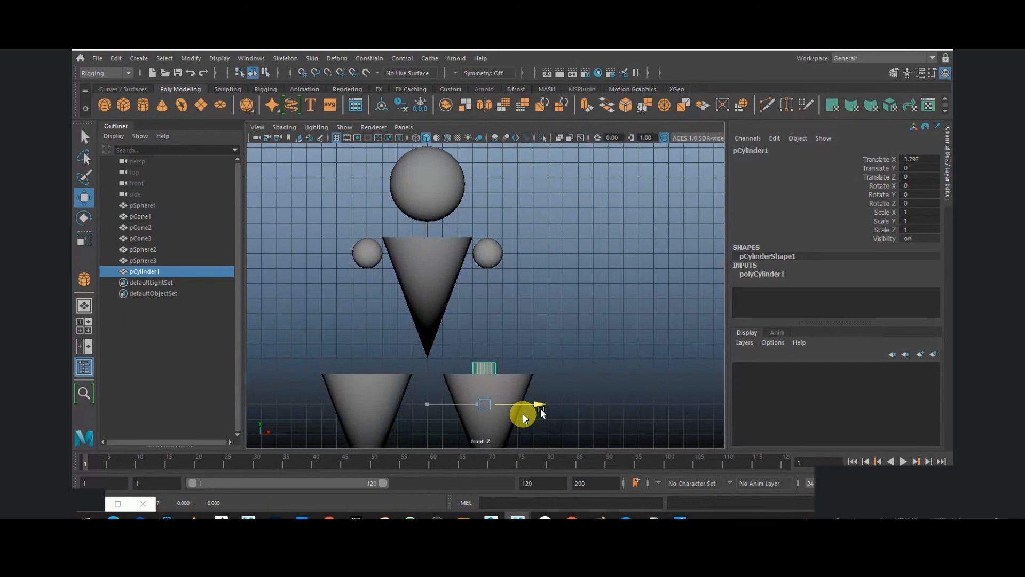
drag(496, 355, 518, 256)
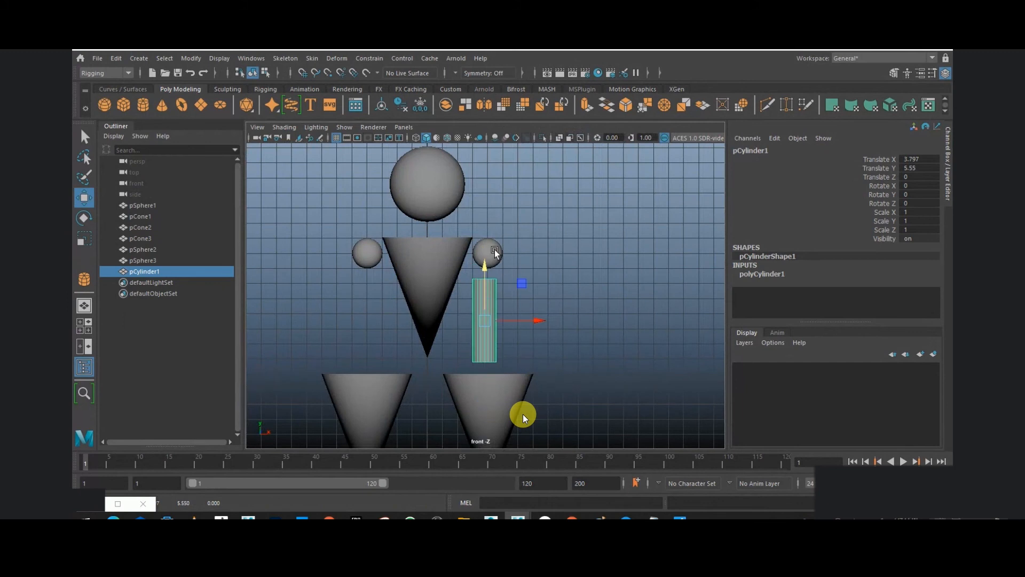
scroll(555, 267, up, 5)
alt+middle_drag(392, 348, 523, 307)
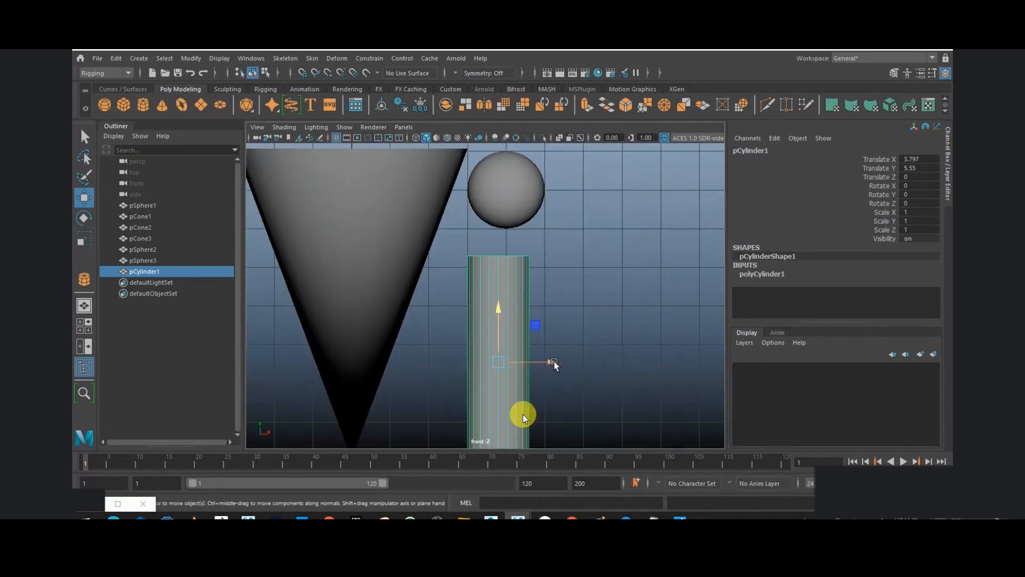
drag(551, 362, 559, 360)
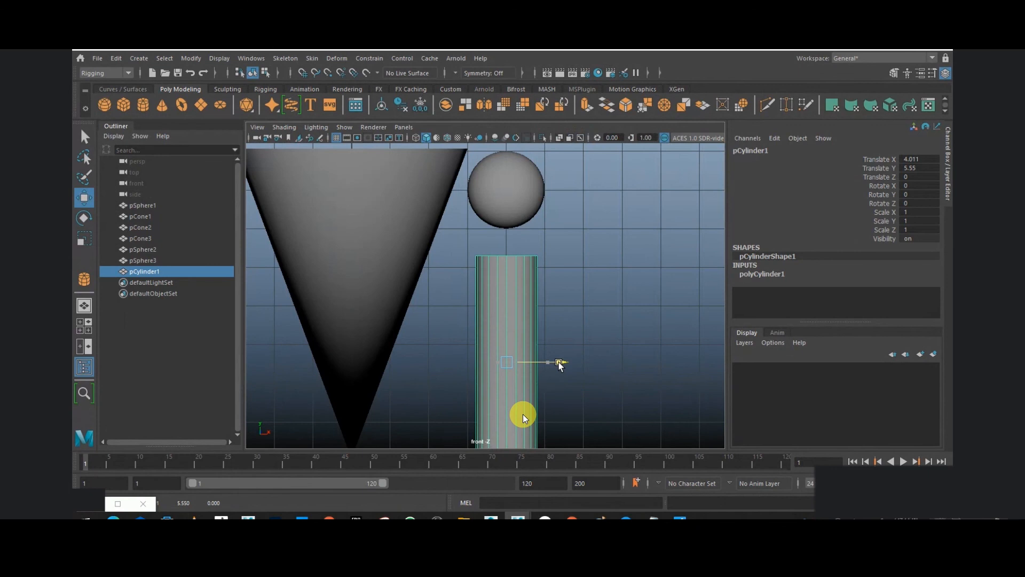
Step: Raise the positive X arm cylinder to about 6.16 on Y, just below the shoulder sphere
drag(504, 311, 504, 288)
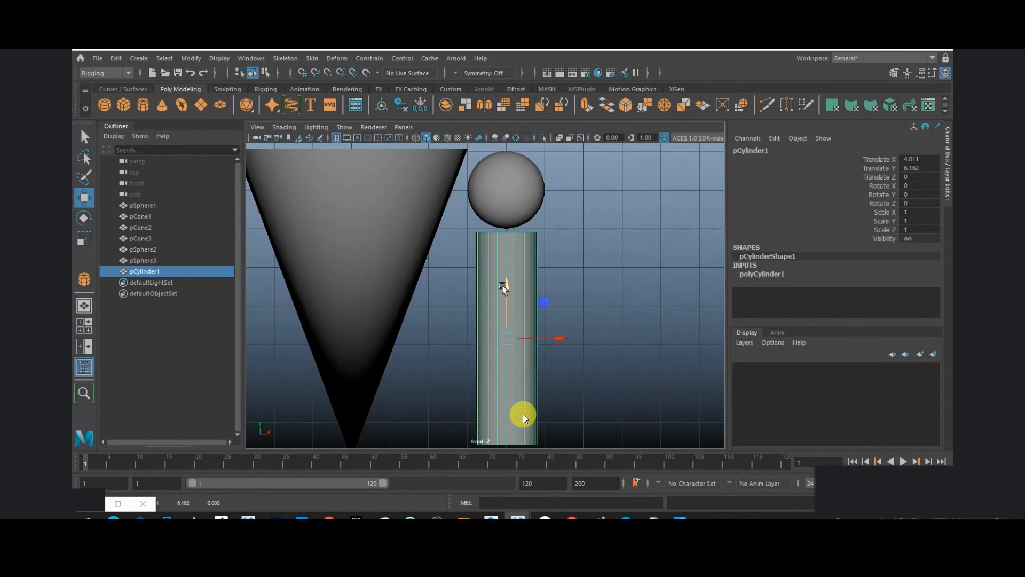
key(a)
key(space)
key(space)
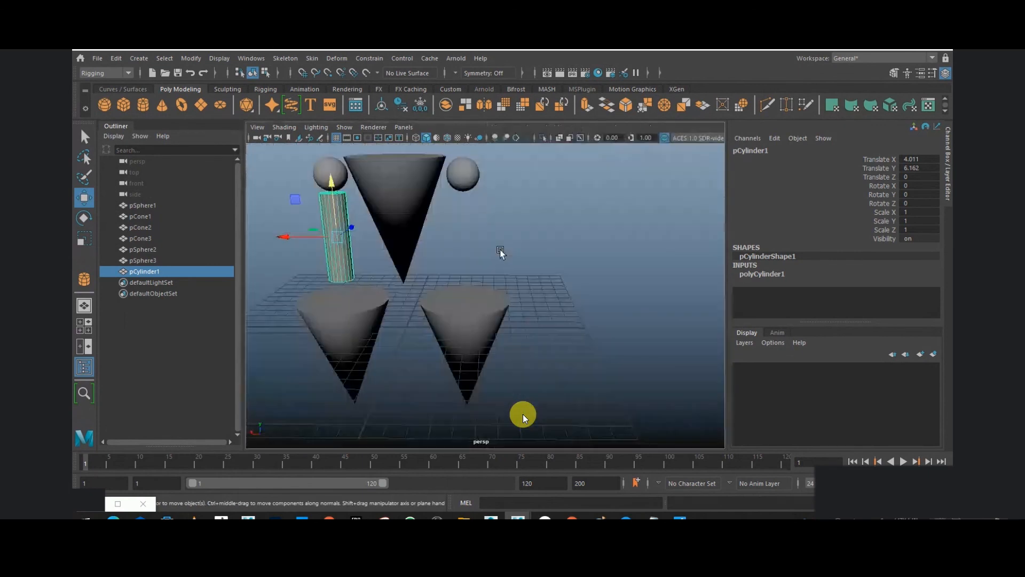
alt+drag(499, 248, 578, 257)
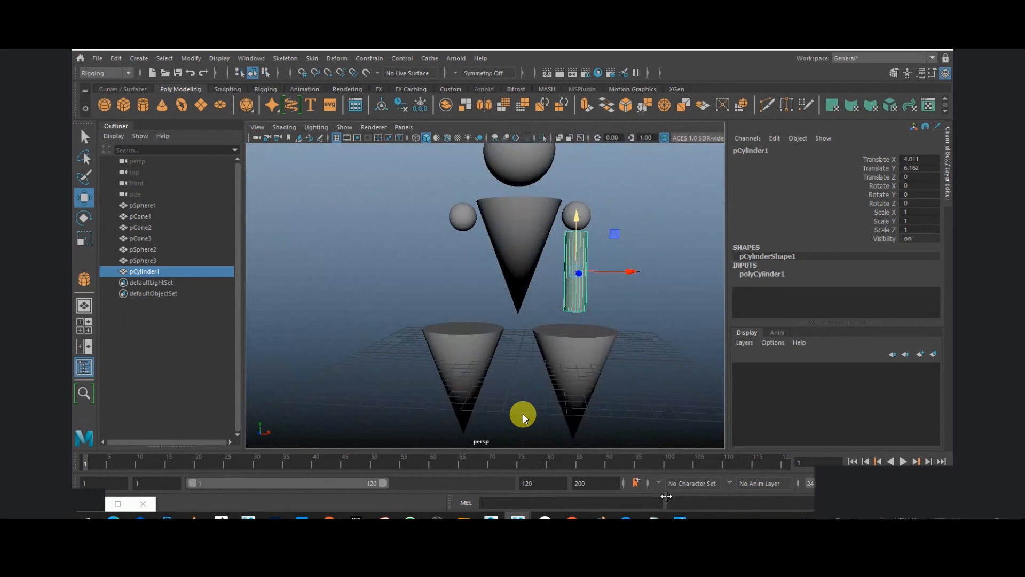
Step: Check the arms in the reference photo, and duplicate the arm cylinder under the opposite shoulder sphere at about -3.99 on X
key(alt+Tab)
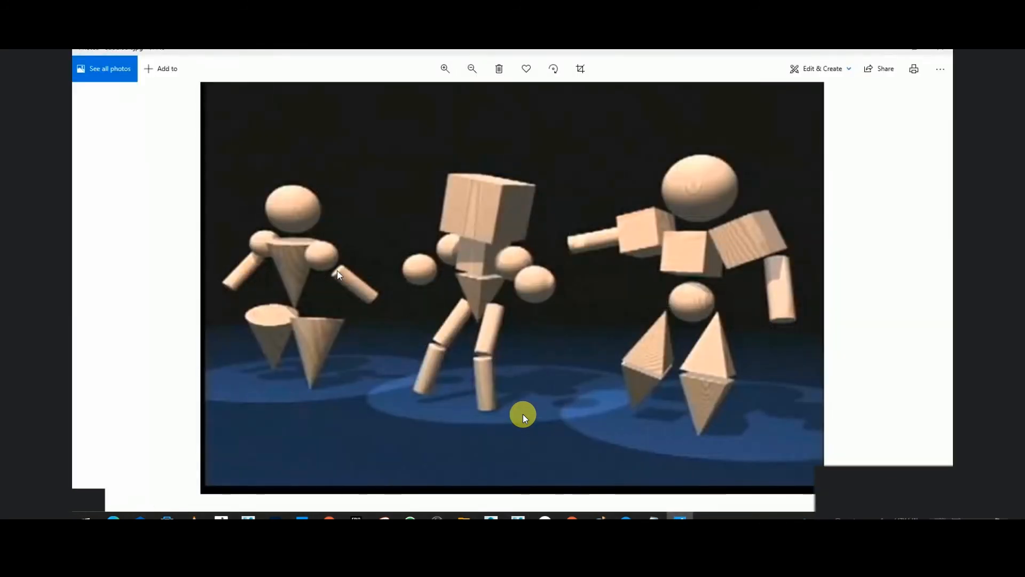
key(alt+Tab)
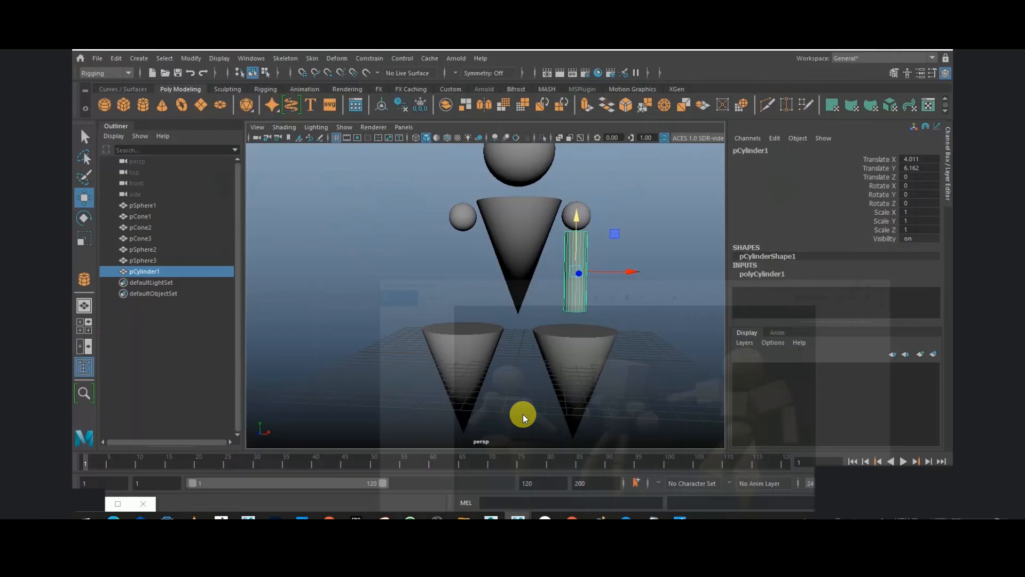
key(space)
drag(531, 345, 428, 370)
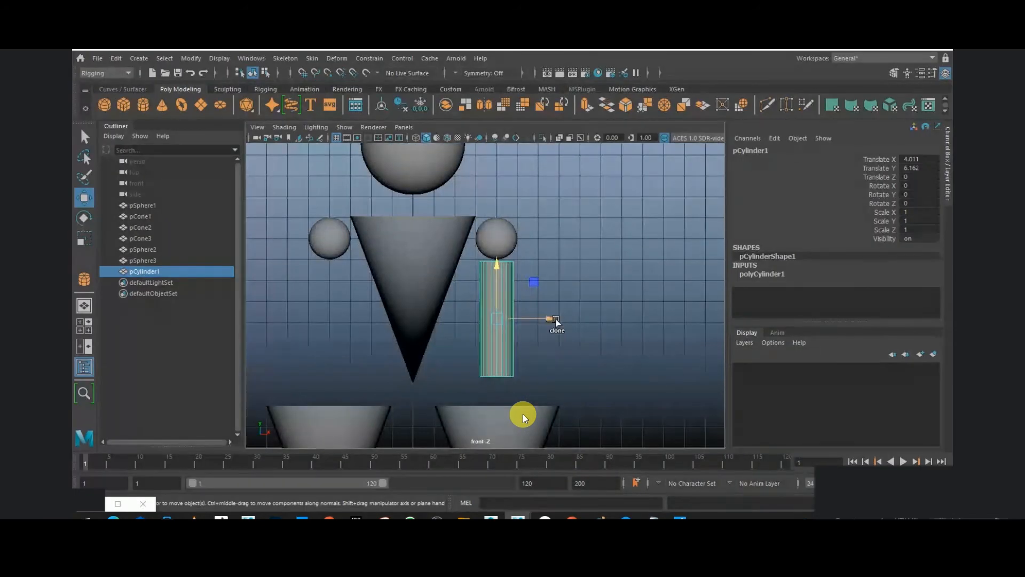
shift+drag(552, 320, 386, 326)
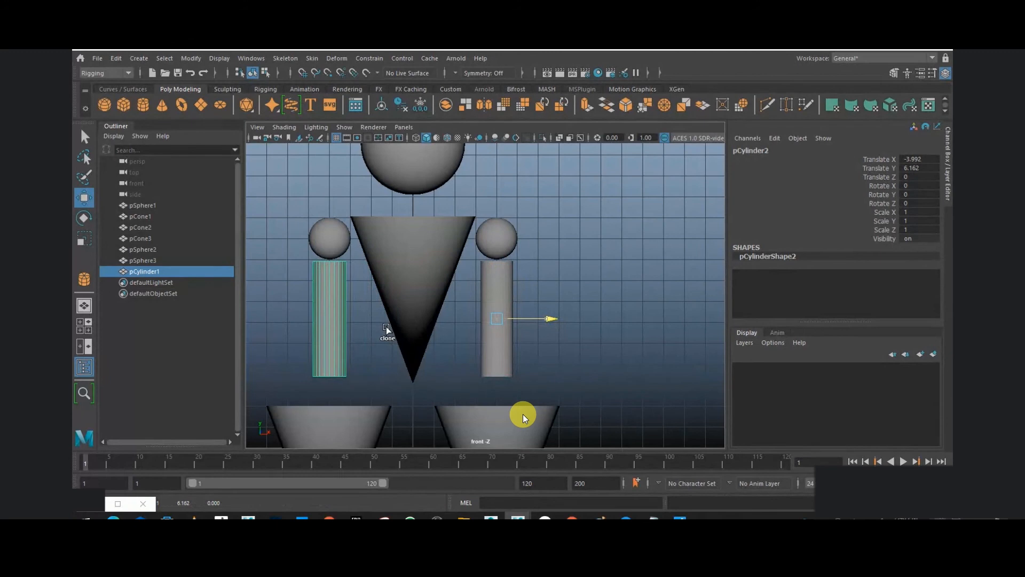
click(602, 336)
scroll(409, 280, down, 3)
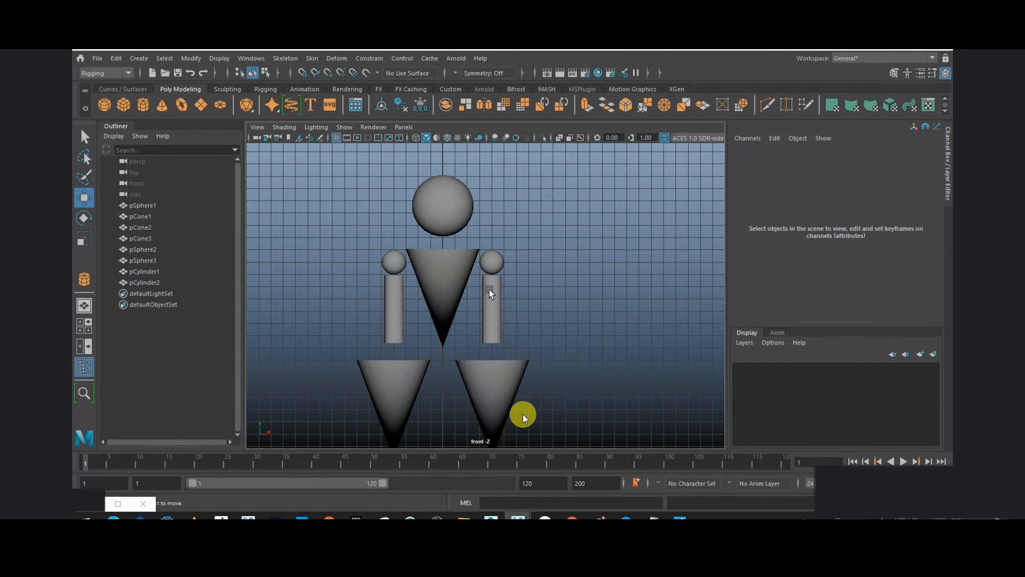
key(space)
key(space)
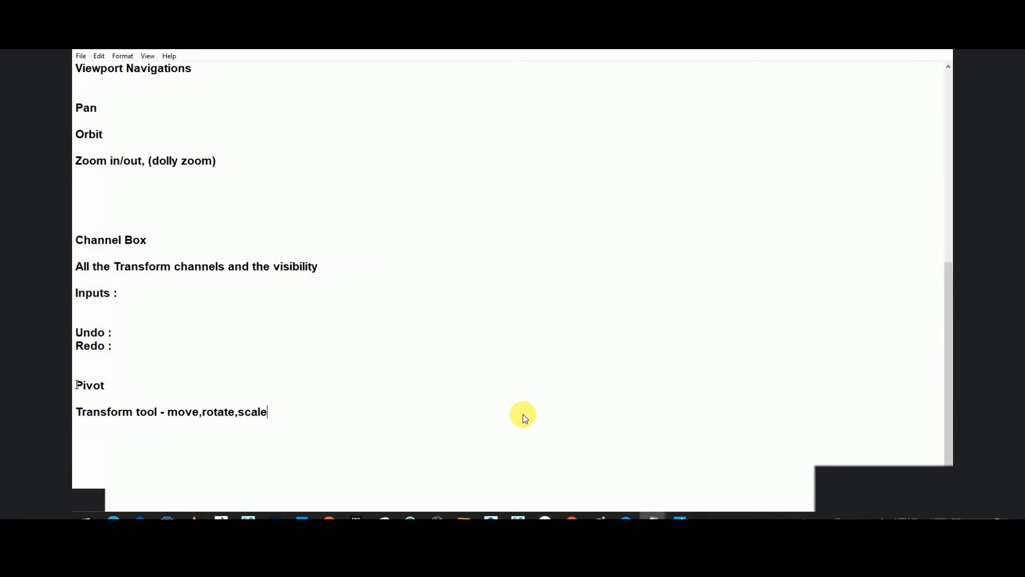
Step: Highlight the Pivot heading in the text notes and return to the character in Maya's perspective view
drag(76, 386, 105, 386)
click(453, 387)
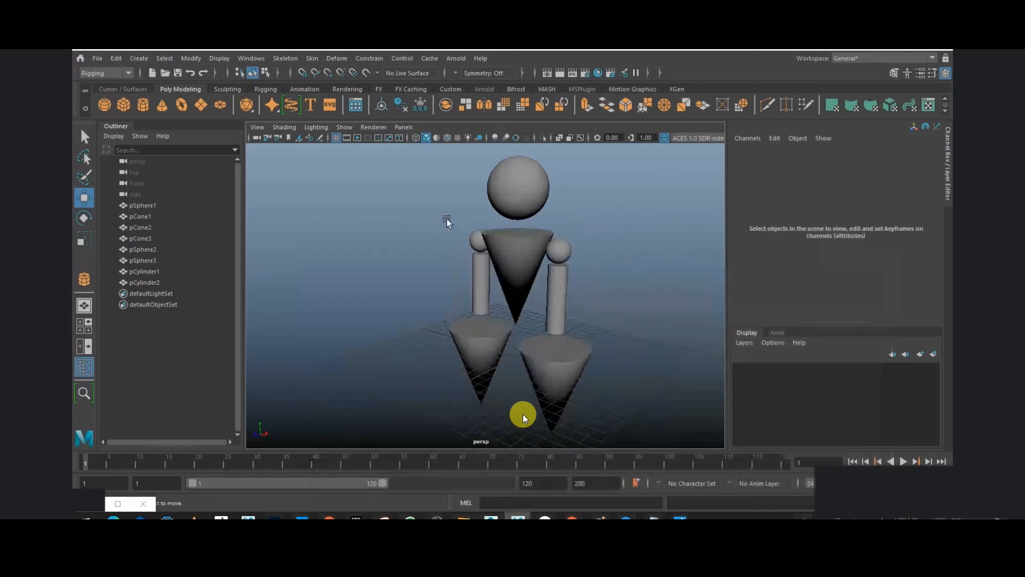
alt+drag(446, 220, 551, 283)
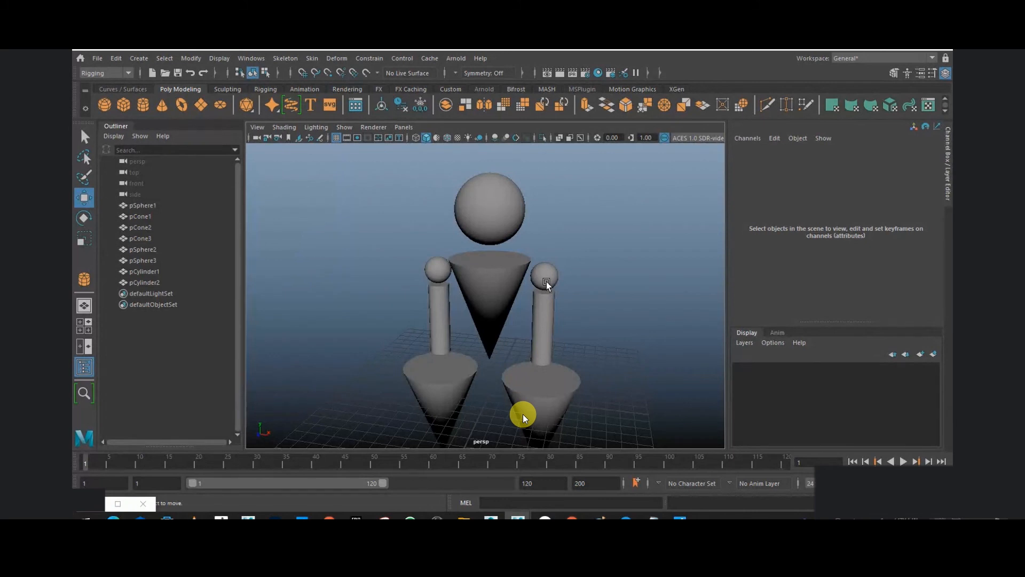
Step: Try rotating the head sphere about its default pivot, and undo the rotation
click(499, 201)
alt+drag(525, 319, 630, 307)
key(e)
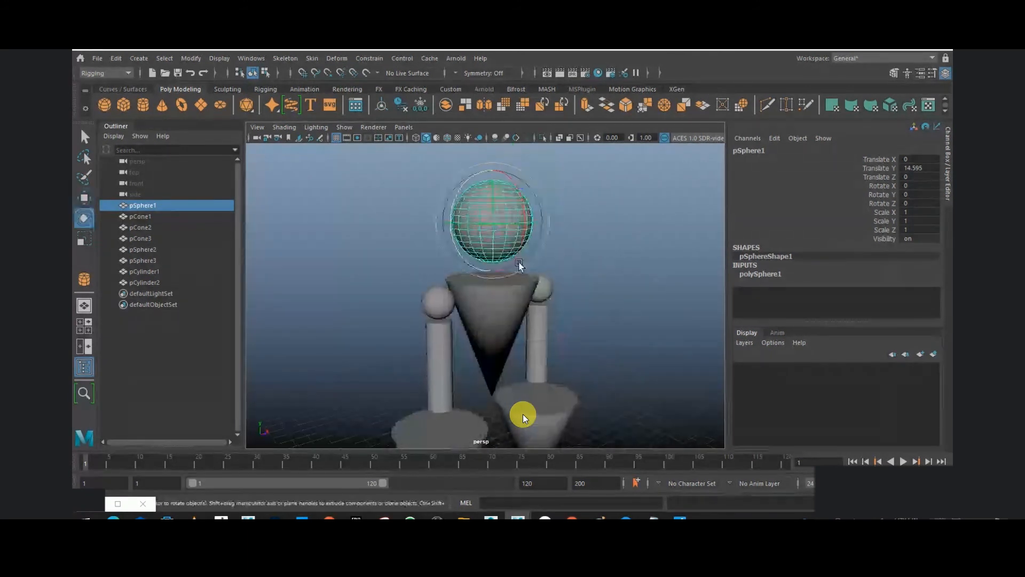
drag(517, 195, 491, 232)
key(ctrl+z)
alt+middle_drag(491, 232, 494, 152)
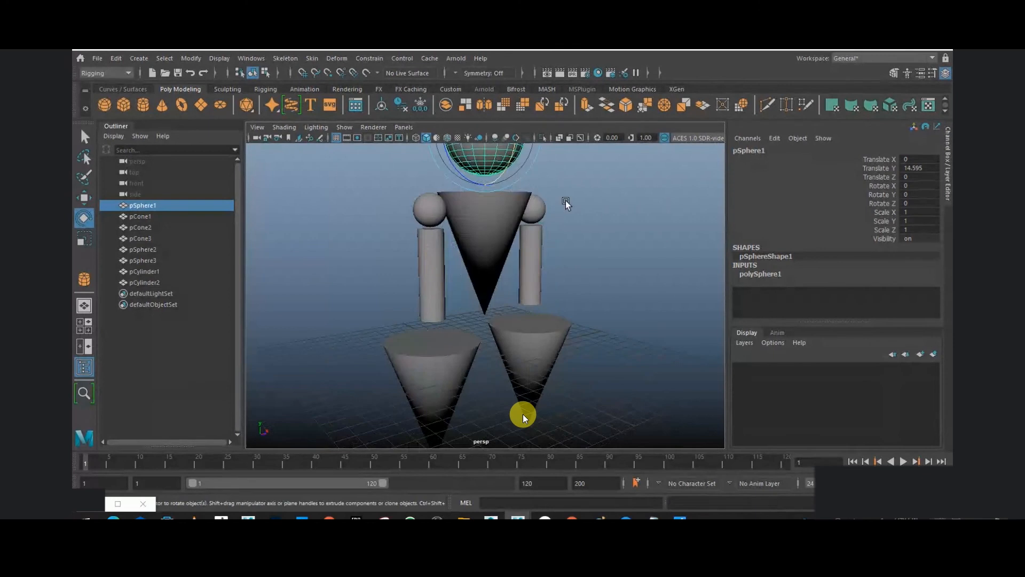
Step: Select the torso cone, leg cones and arm cylinders in turn to examine their pivot positions, and open the reference photo
click(505, 245)
alt+drag(558, 270, 523, 261)
key(w)
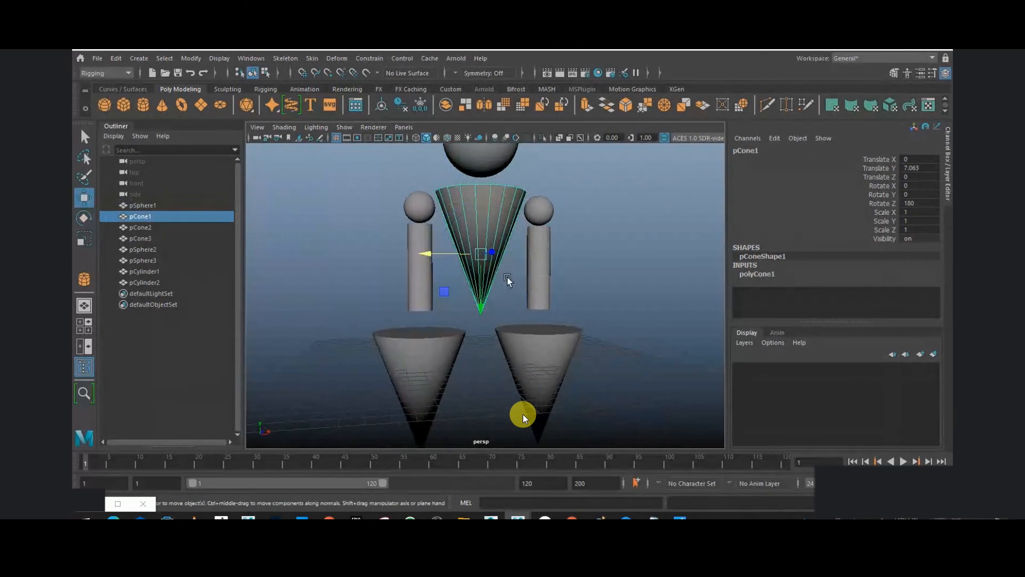
alt+middle_drag(475, 255, 456, 215)
click(522, 302)
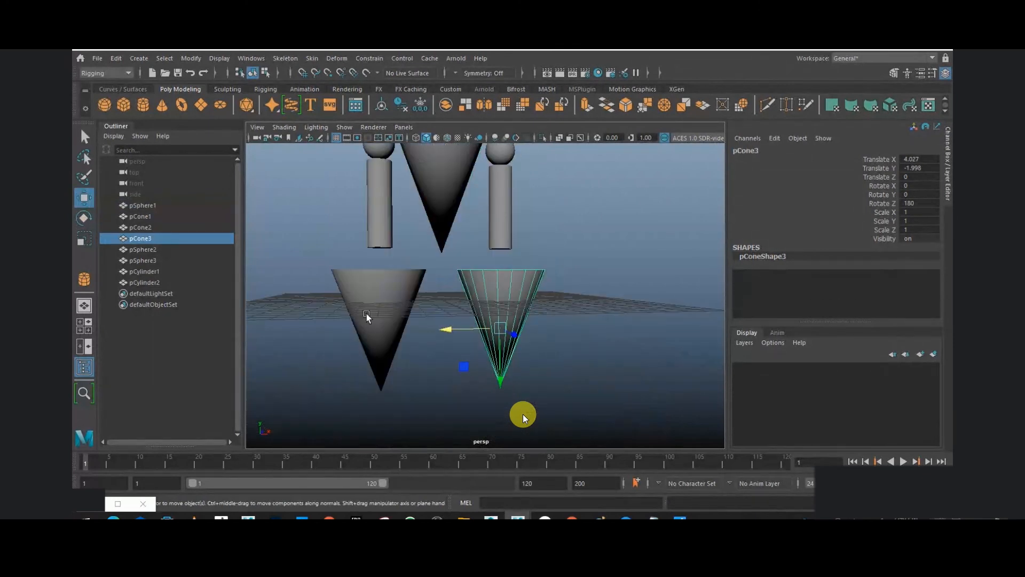
click(366, 313)
click(376, 234)
click(502, 223)
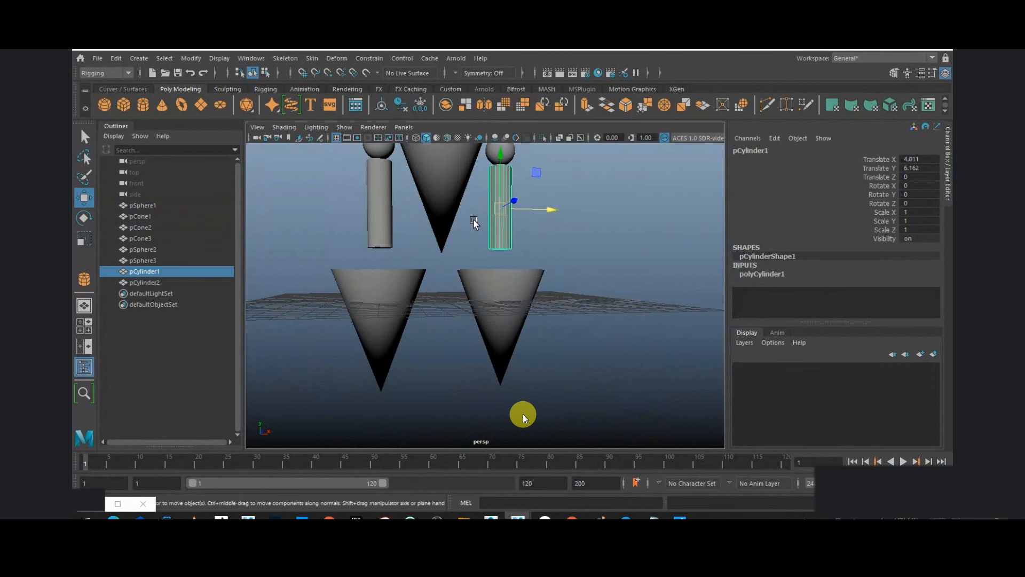
alt+drag(473, 219, 646, 270)
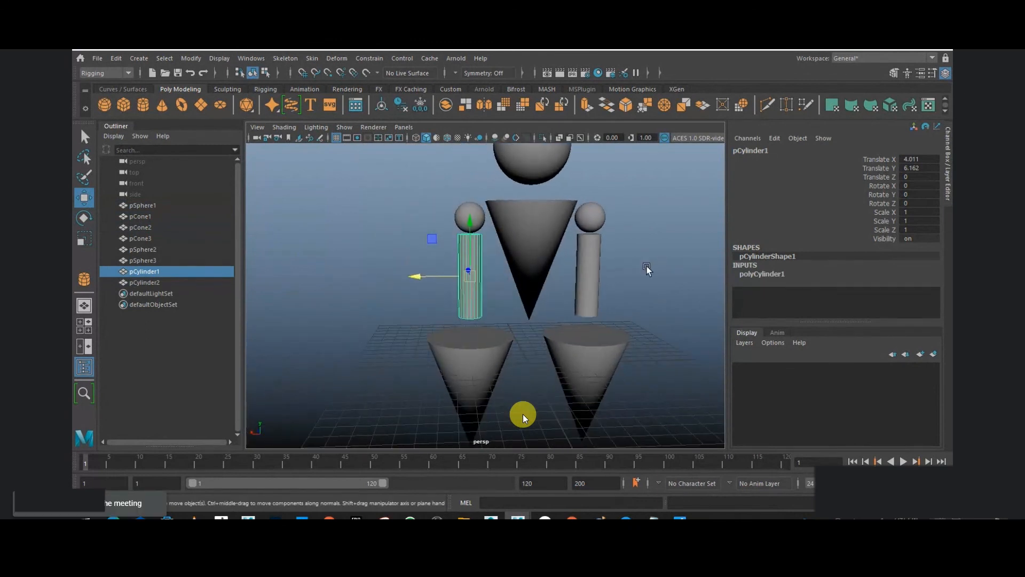
alt+drag(318, 315, 559, 309)
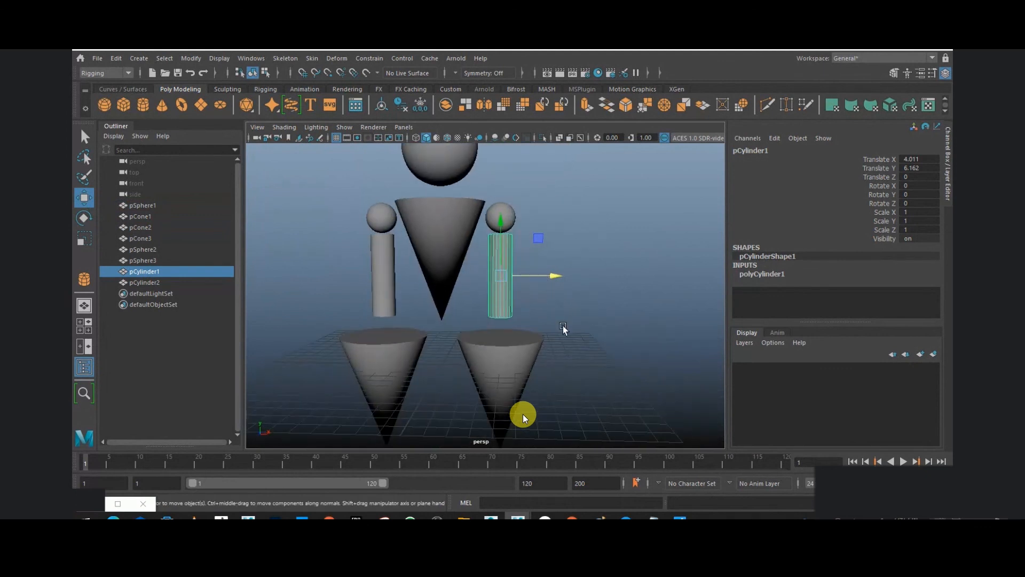
alt+drag(563, 326, 520, 348)
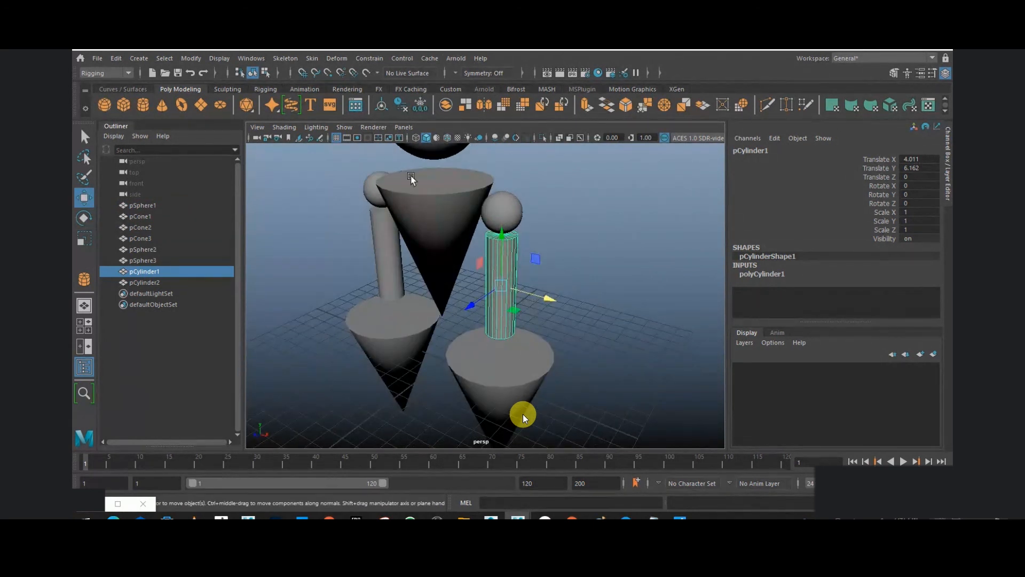
click(680, 517)
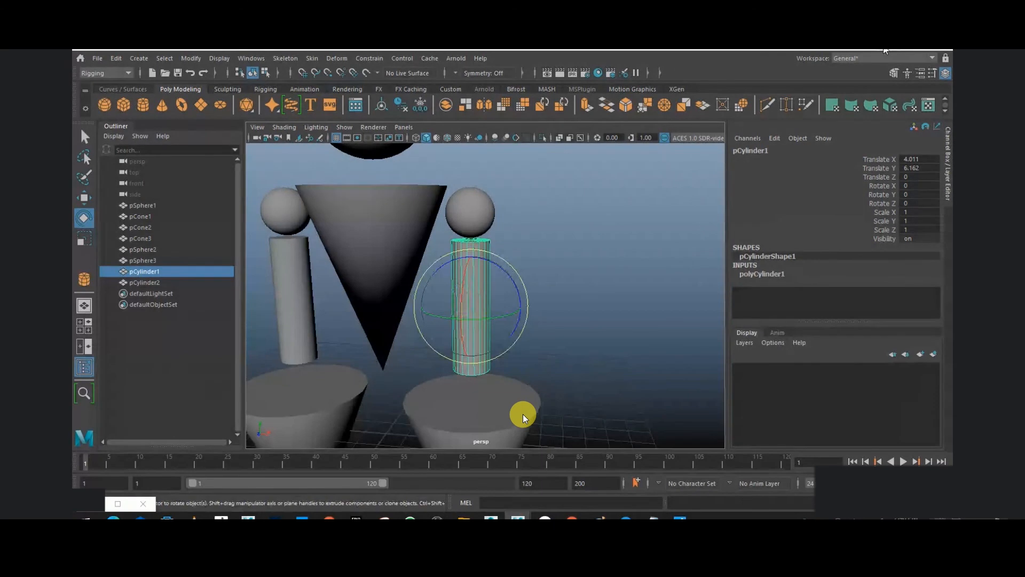
Step: Add "insert" after "d," on the Pivot Mode line of the text notes and return to Maya
mouse_move(652, 517)
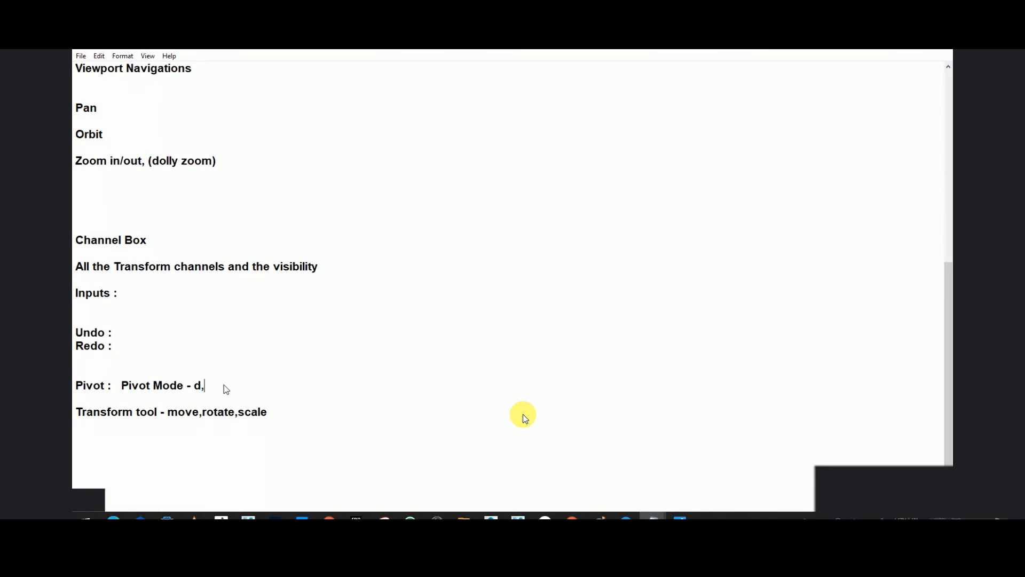
text(insert)
key(Down)
key(Down)
key(End)
key(alt+Tab)
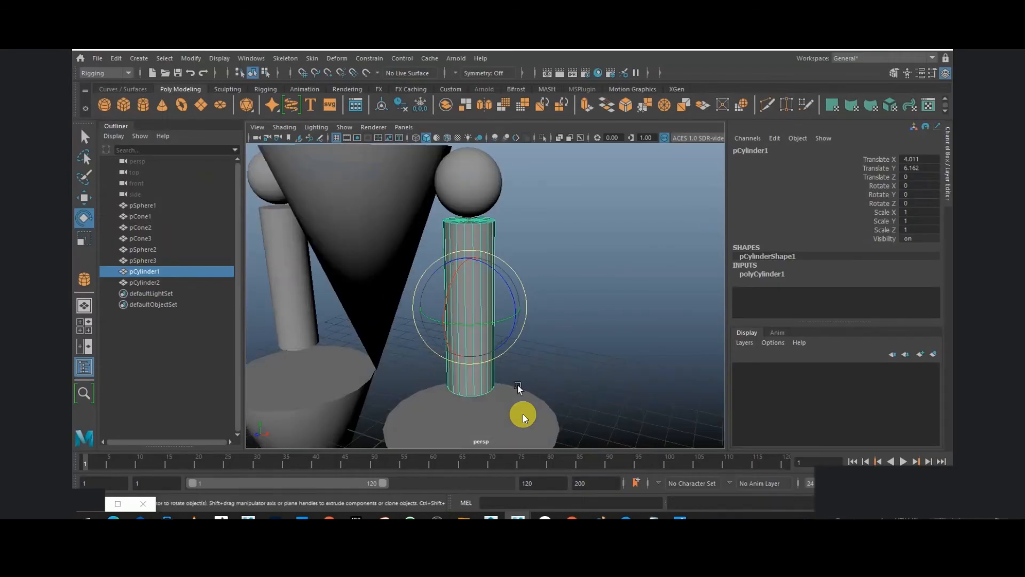
Step: Move the pivot of the positive X arm cylinder up to its top face, at about 8.96 on Y
alt+drag(518, 383, 556, 350)
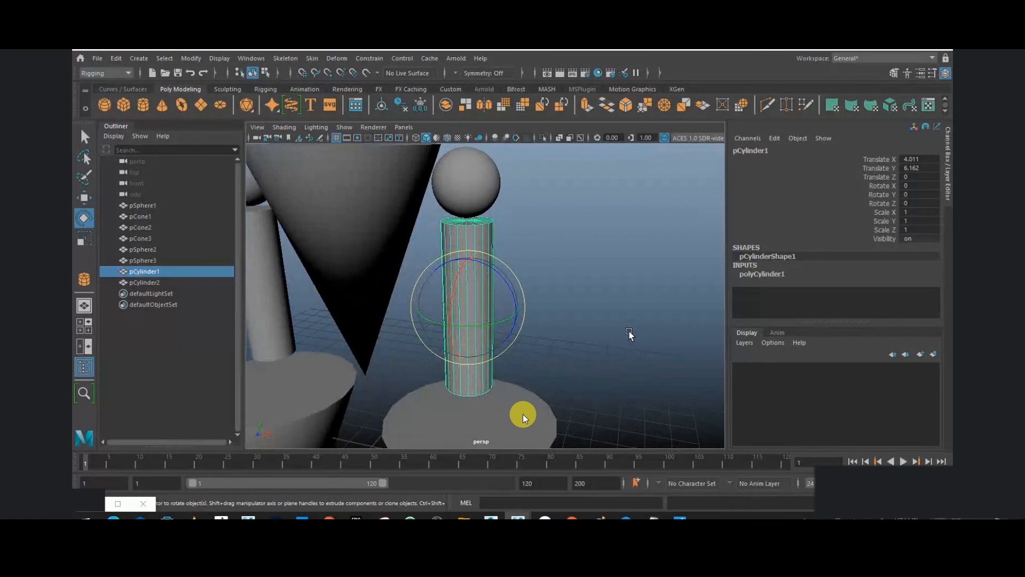
key(w)
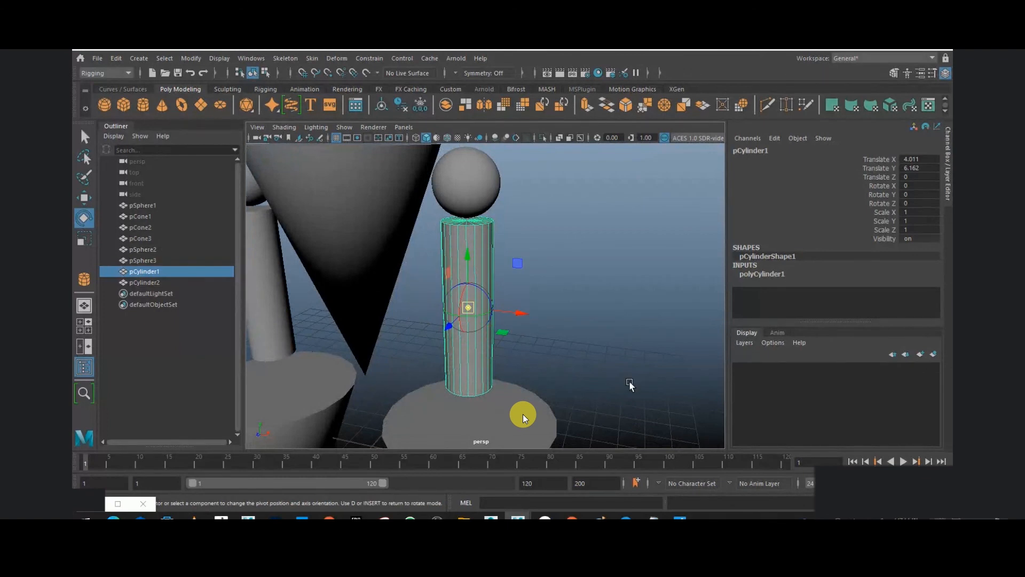
alt+drag(629, 380, 517, 334)
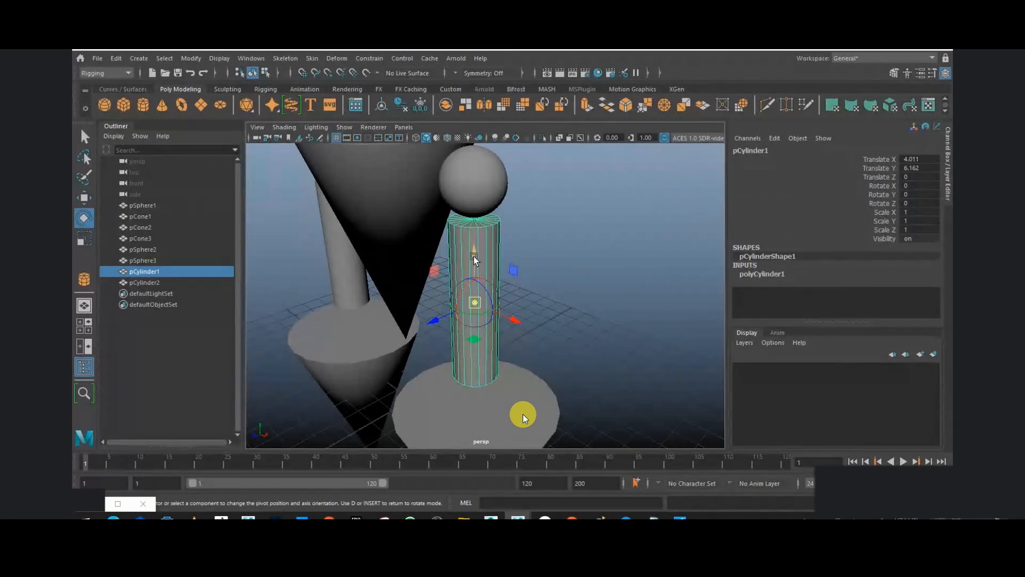
alt+drag(581, 320, 584, 295)
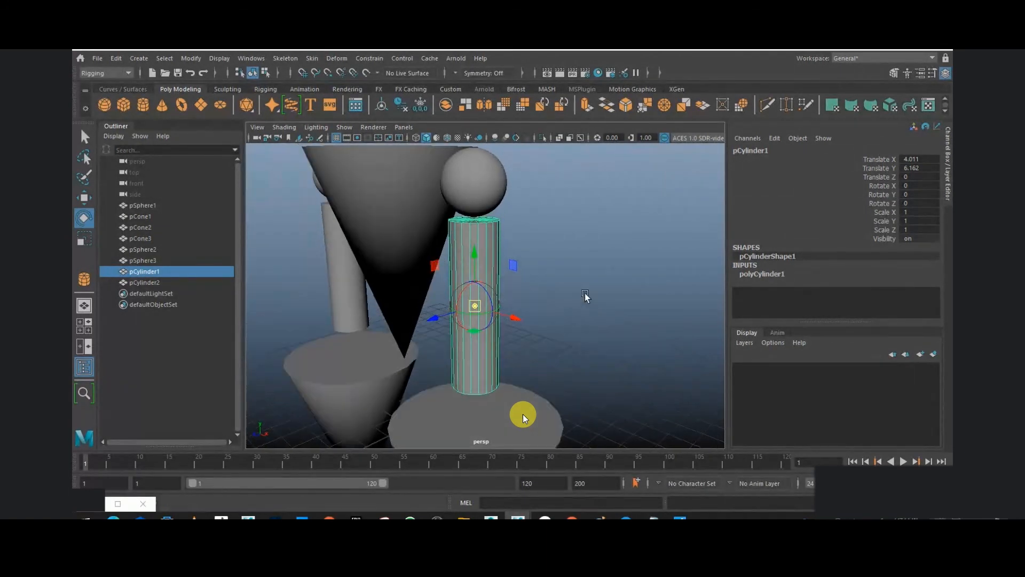
drag(474, 253, 498, 159)
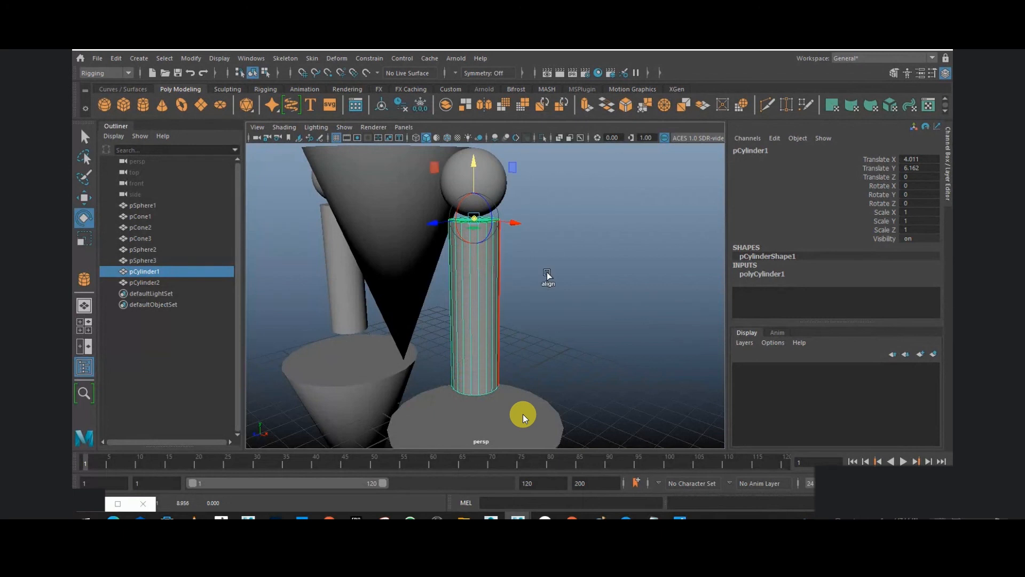
alt+drag(547, 271, 578, 270)
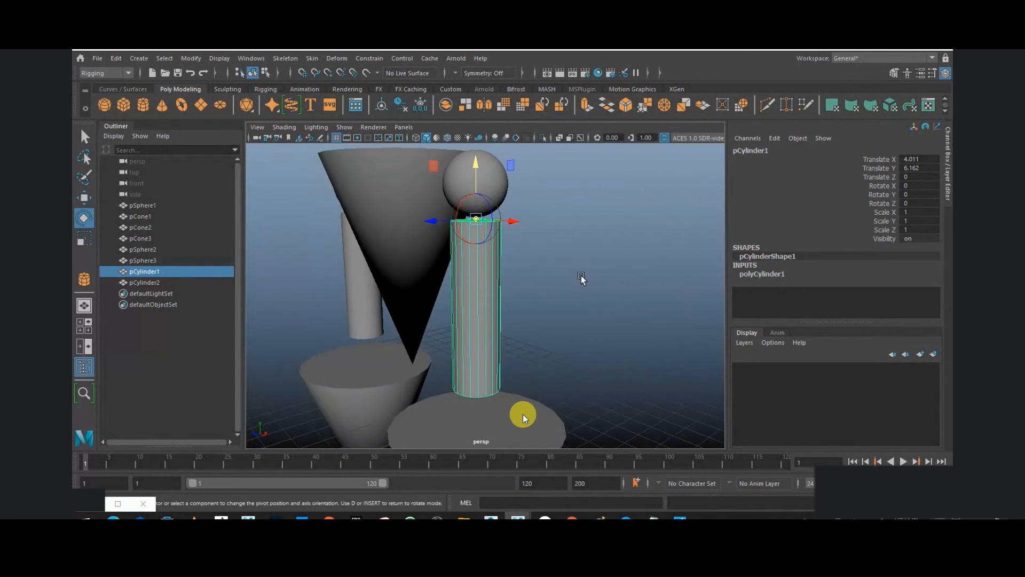
key(d)
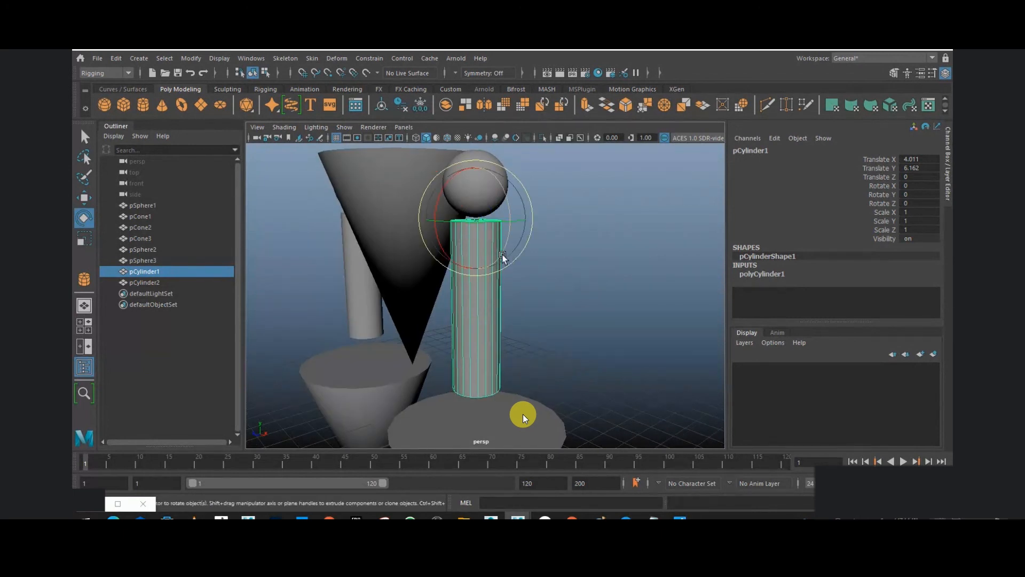
key(w)
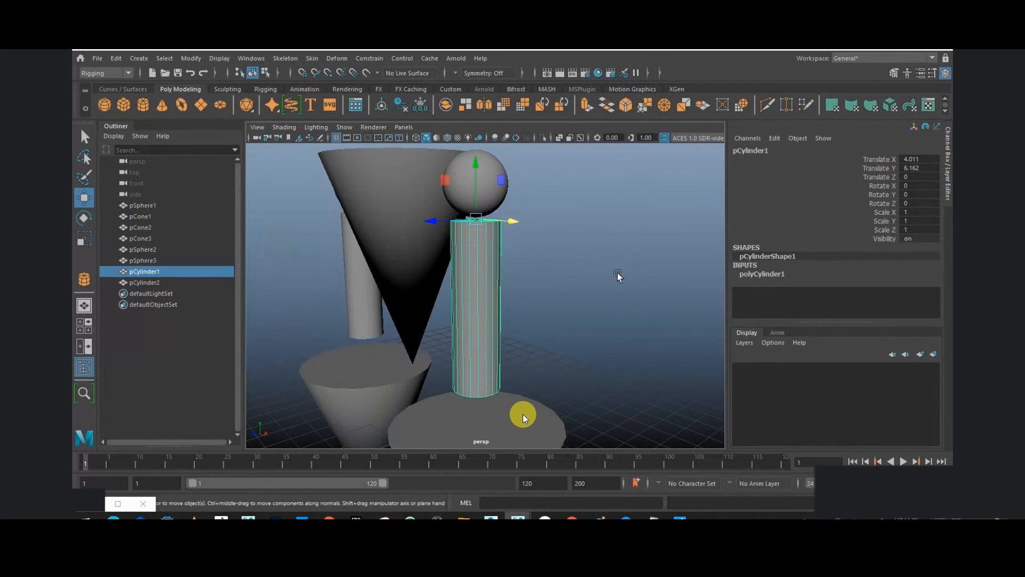
mouse_move(586, 265)
alt+mouse_down()
mouse_move(530, 269)
mouse_move(575, 265)
alt+mouse_up()
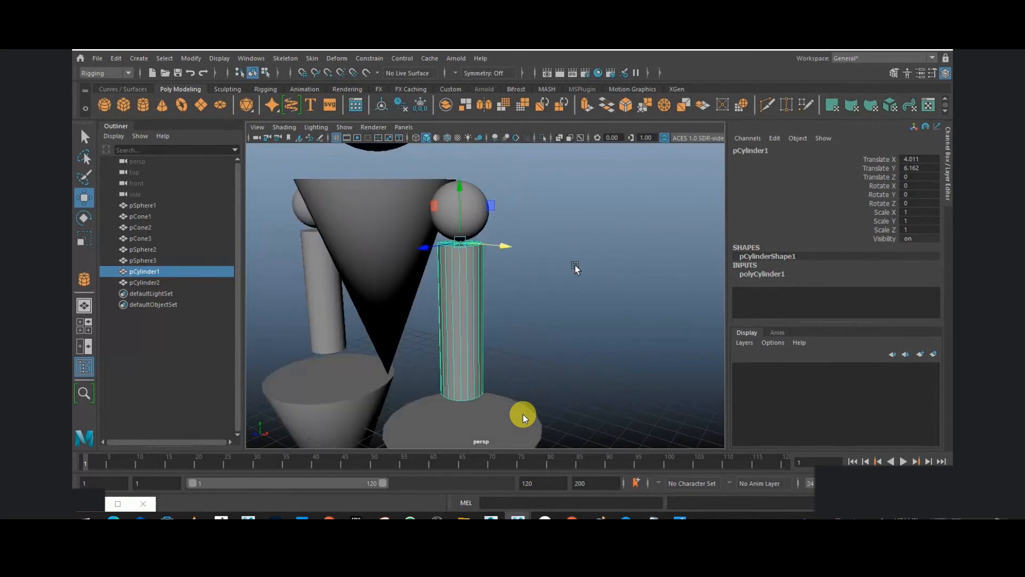
Step: Try rotating the arm cylinder on X by about 19 degrees around the pivot at its top, and undo the rotation
key(e)
drag(427, 234, 434, 251)
alt+drag(538, 267, 482, 258)
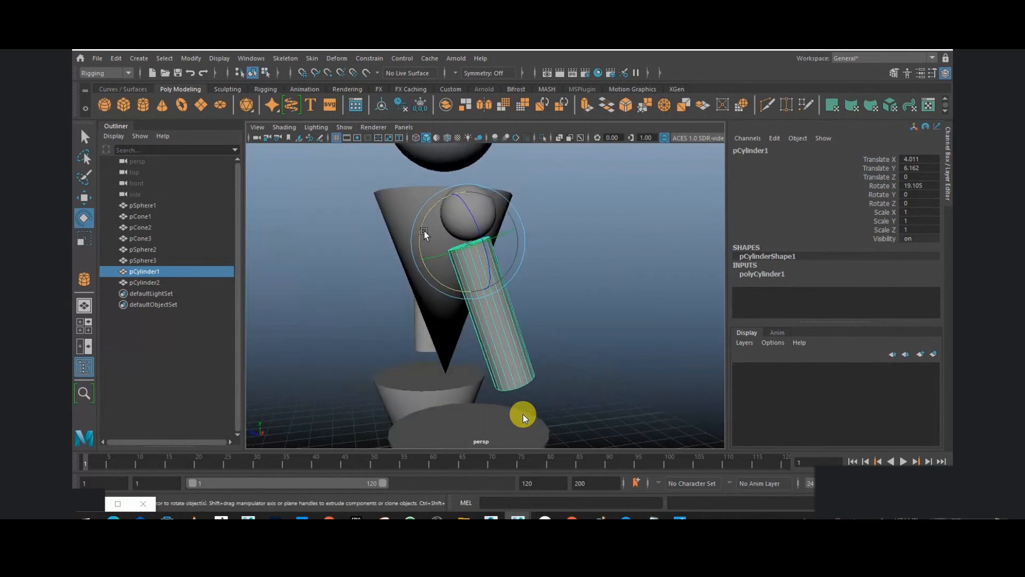
drag(424, 231, 517, 267)
key(ctrl+z)
Step: In the front view, move the arm cylinder's pivot up to the centre of the shoulder sphere, at about 10 on Y
key(d)
key(space)
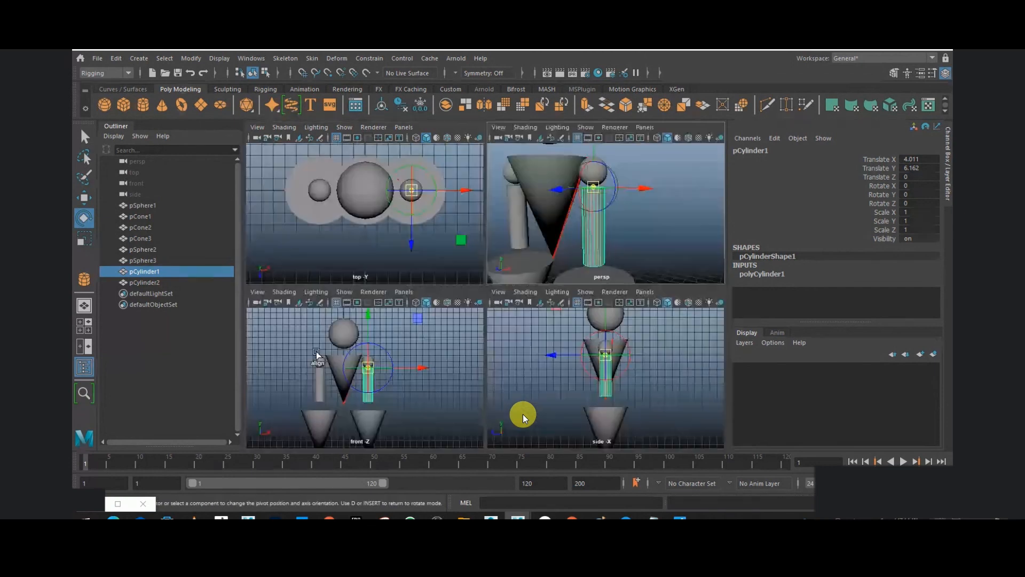
key(space)
key(f)
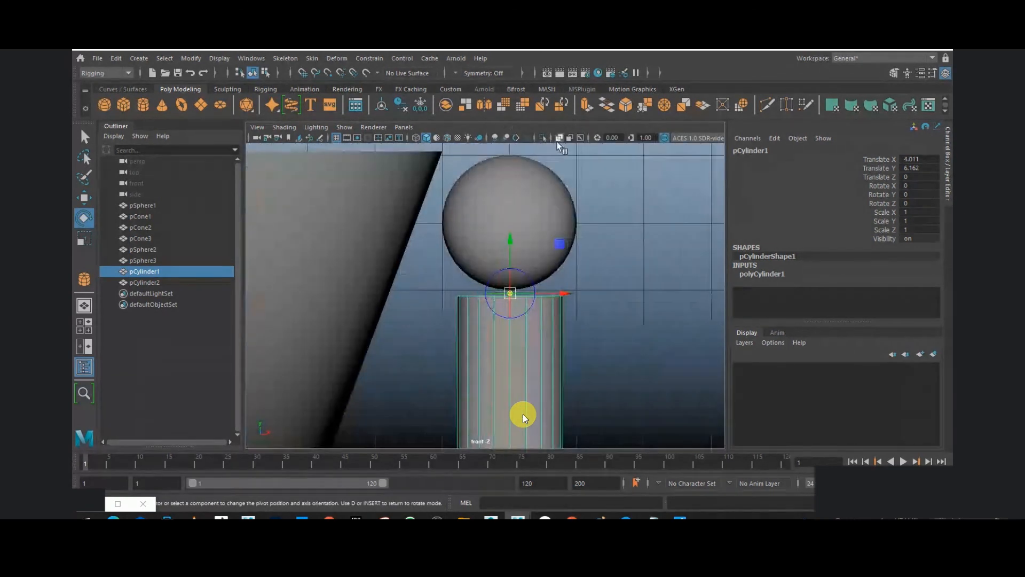
drag(511, 238, 521, 169)
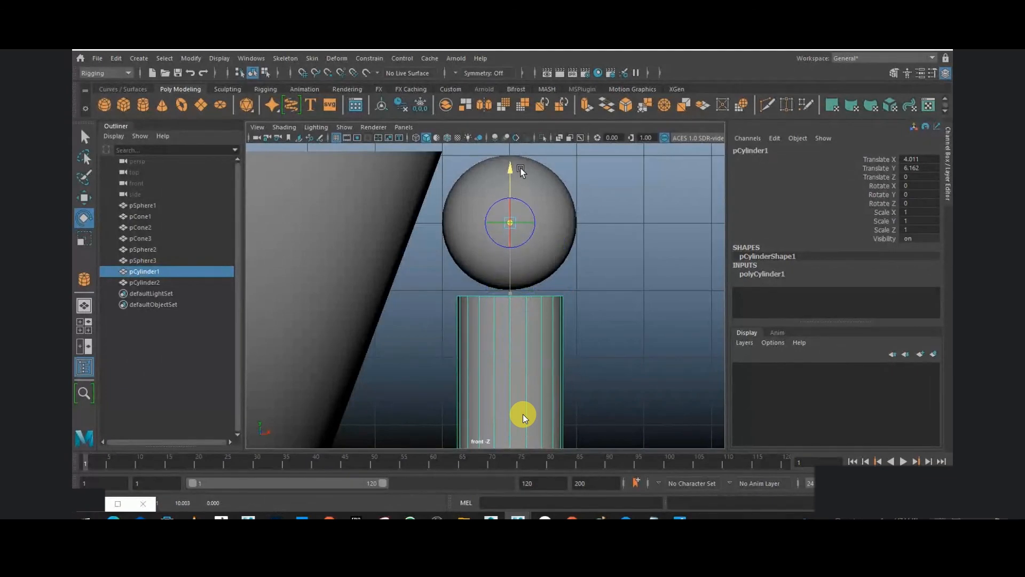
Step: Try rotating the positive X arm cylinder on X by about 54 degrees around its shoulder pivot, and undo the rotation
key(space)
key(space)
mouse_move(566, 280)
alt+mouse_down()
mouse_move(533, 301)
mouse_move(431, 251)
mouse_move(453, 283)
mouse_move(598, 276)
mouse_move(562, 275)
alt+mouse_up()
key(e)
key(space)
key(ctrl+z)
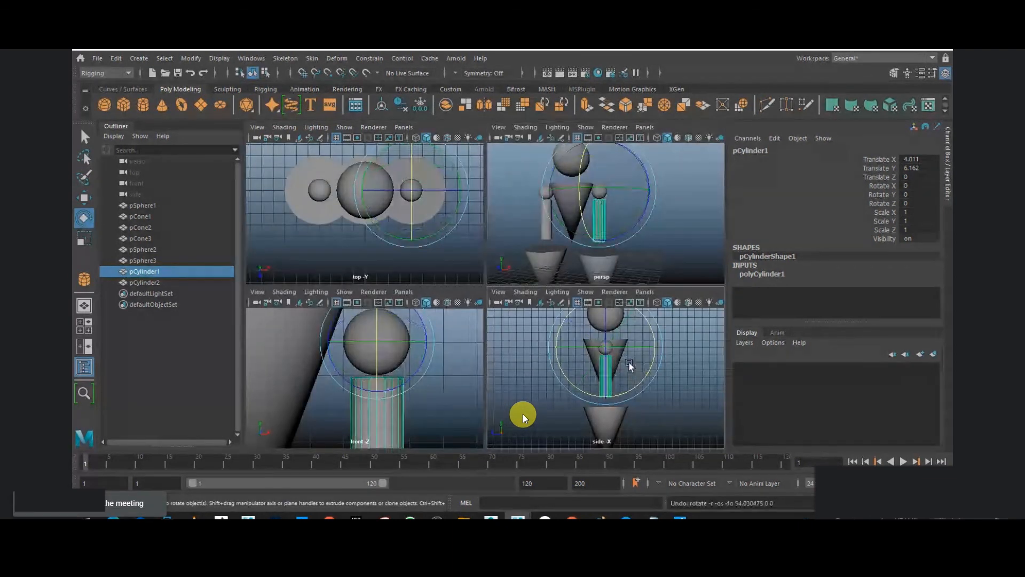
Step: Check the reference pose, then in the side view rotate the arm cylinder about 45.4 degrees on X and slide it slightly away from its shoulder sphere
key(space)
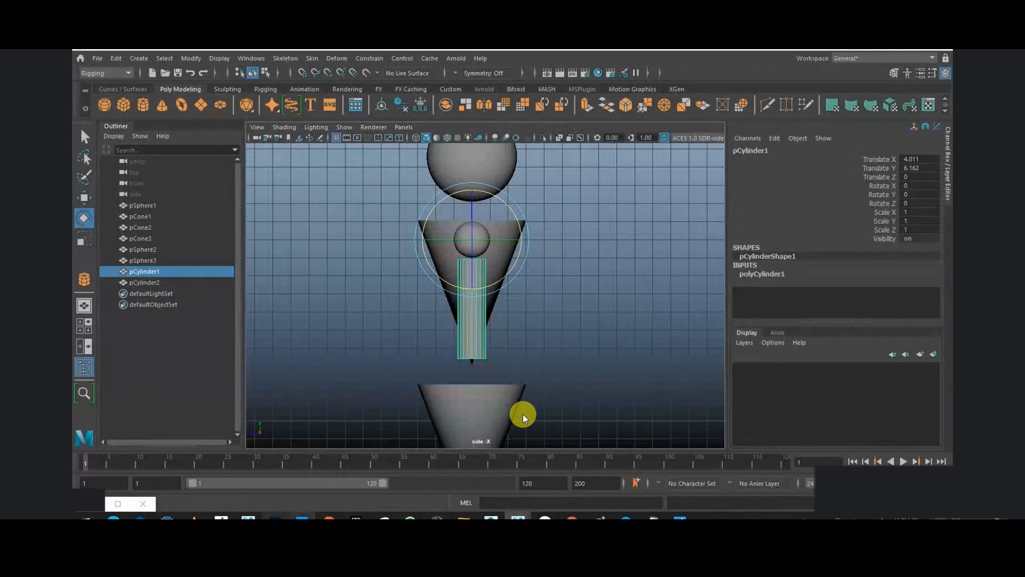
key(alt+Tab)
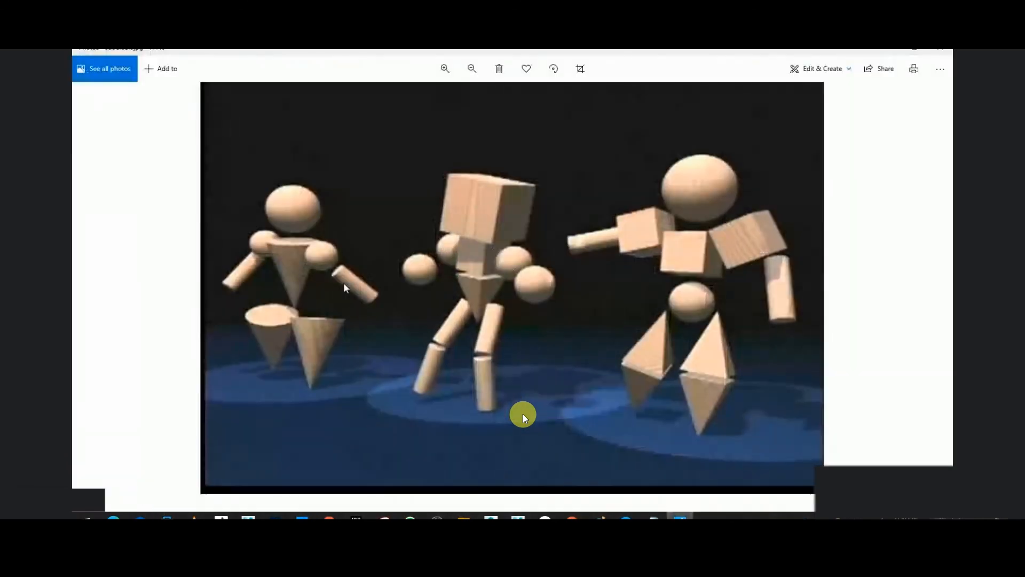
click(892, 52)
drag(431, 270, 470, 291)
key(w)
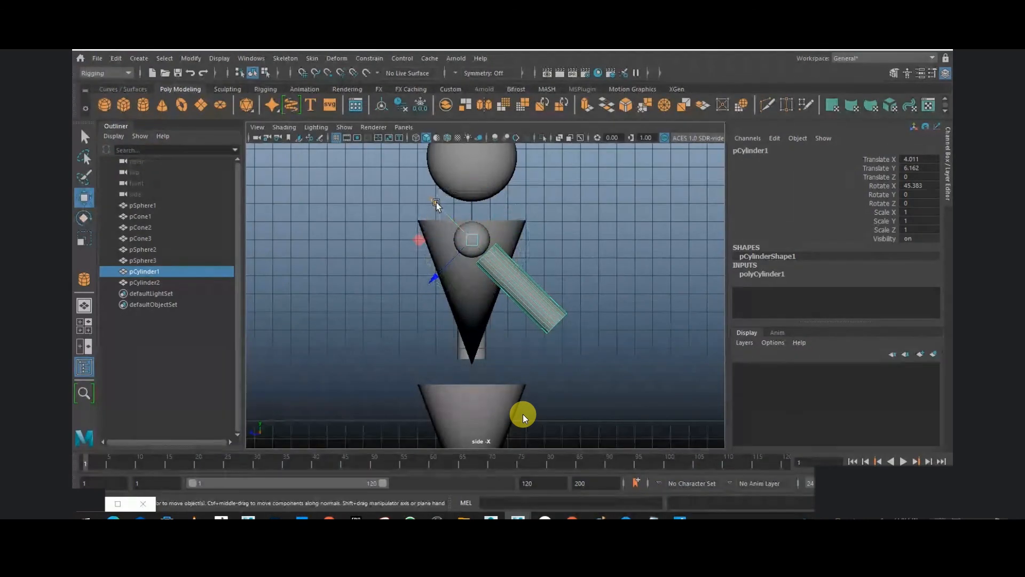
drag(436, 201, 441, 206)
Step: In the front view, move the negative X arm cylinder's pivot up to the centre of its shoulder sphere, at about 10.01 on Y
key(space)
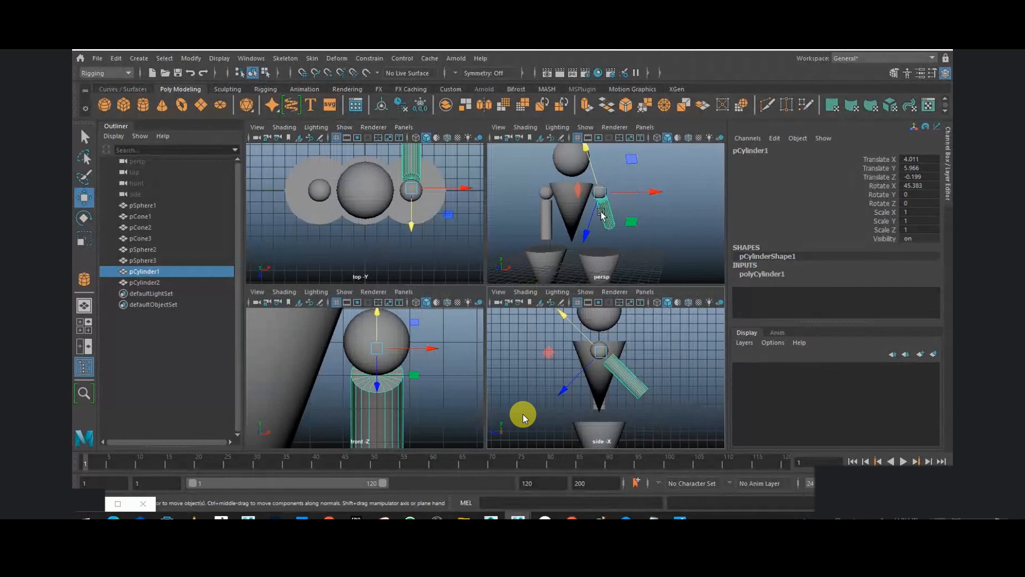
key(space)
click(384, 307)
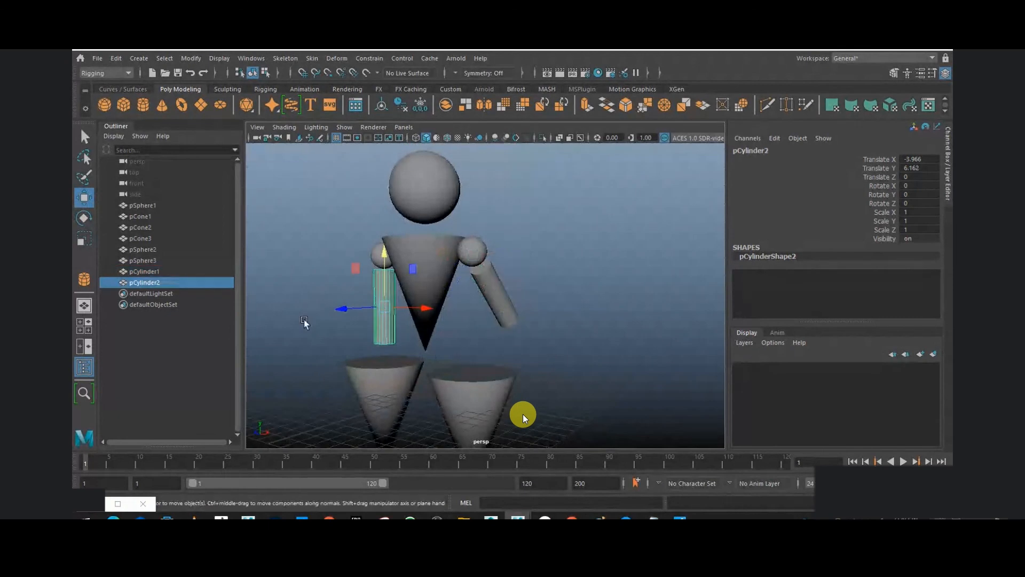
key(space)
drag(481, 355, 599, 374)
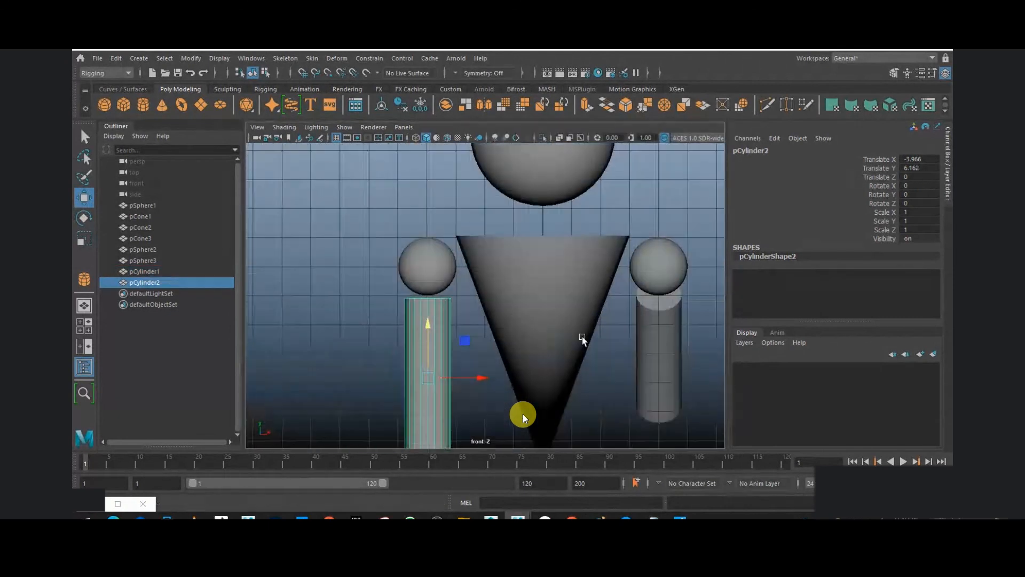
scroll(469, 320, up, 3)
key(d)
drag(415, 352, 424, 197)
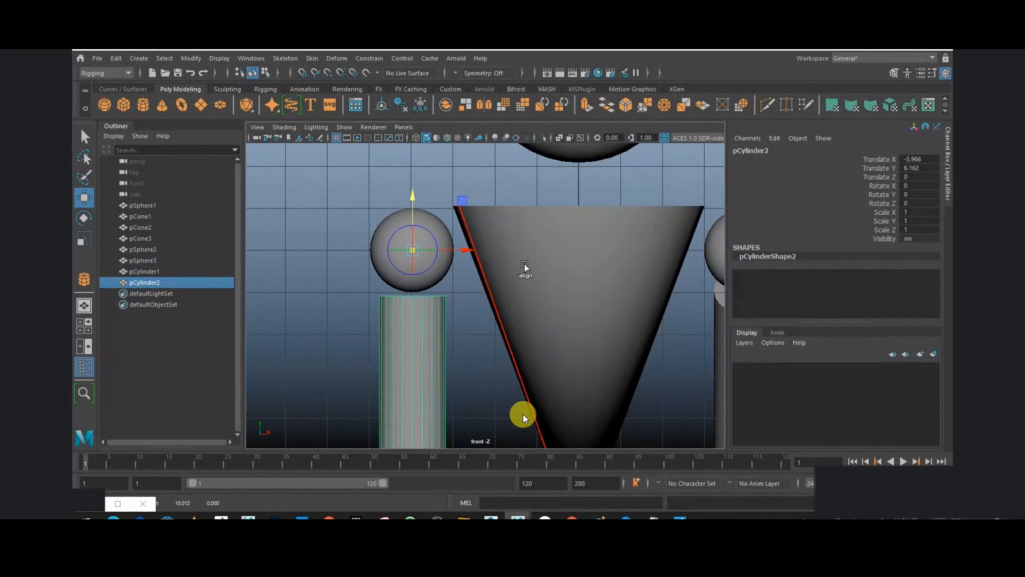
Step: In the side view, rotate the negative X arm cylinder about -54.7 degrees on X, opposite to the other arm
key(space)
key(space)
key(space)
key(space)
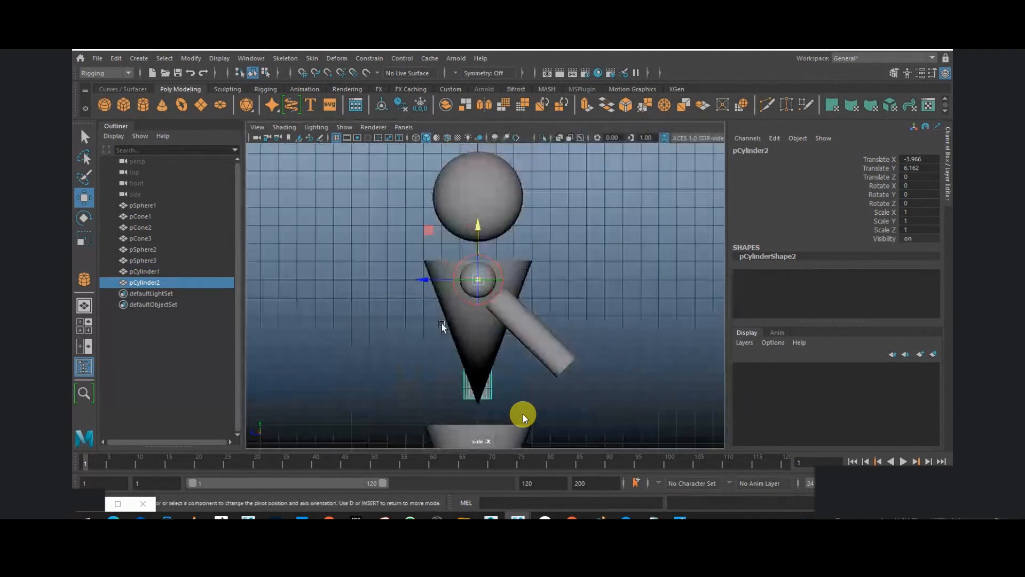
key(e)
drag(432, 265, 558, 219)
Step: Slide the negative X arm cylinder along its length away from the shoulder, to about 6.06 on Y and 0.15 on Z
key(space)
key(space)
alt+drag(605, 249, 658, 253)
key(w)
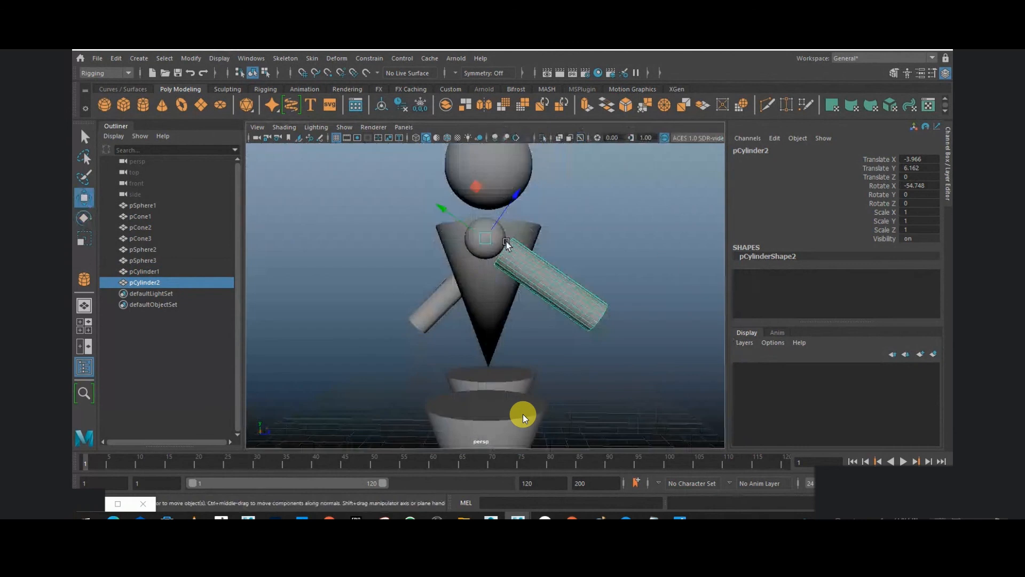
drag(458, 213, 454, 216)
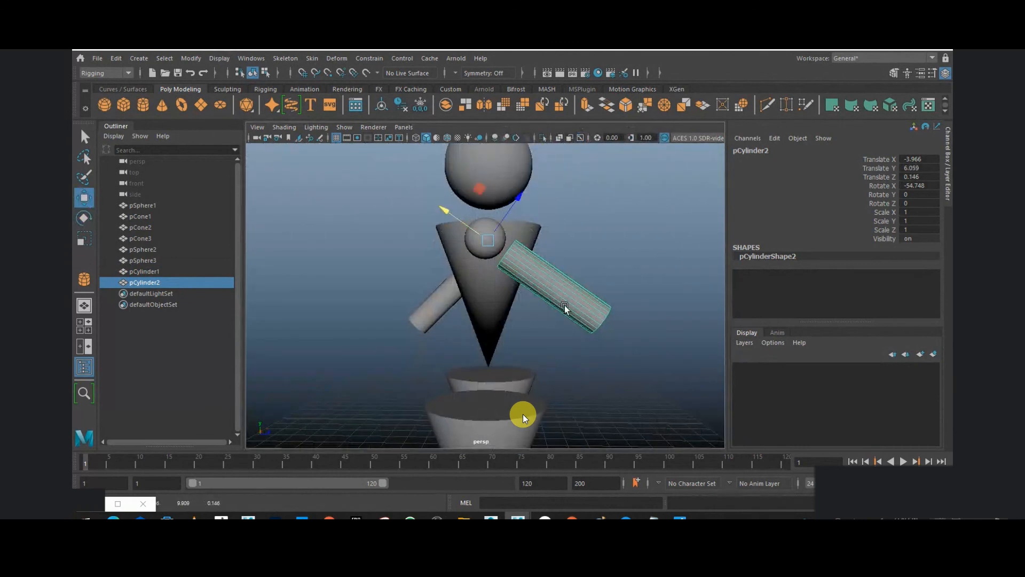
Step: Inspect the whole character and its posed arms from several angles, and compare the pose with the wooden figures in the reference image
click(629, 270)
alt+right_drag(629, 270, 465, 371)
mouse_move(465, 372)
alt+mouse_down()
mouse_move(666, 374)
mouse_move(633, 389)
mouse_move(462, 370)
alt+mouse_up()
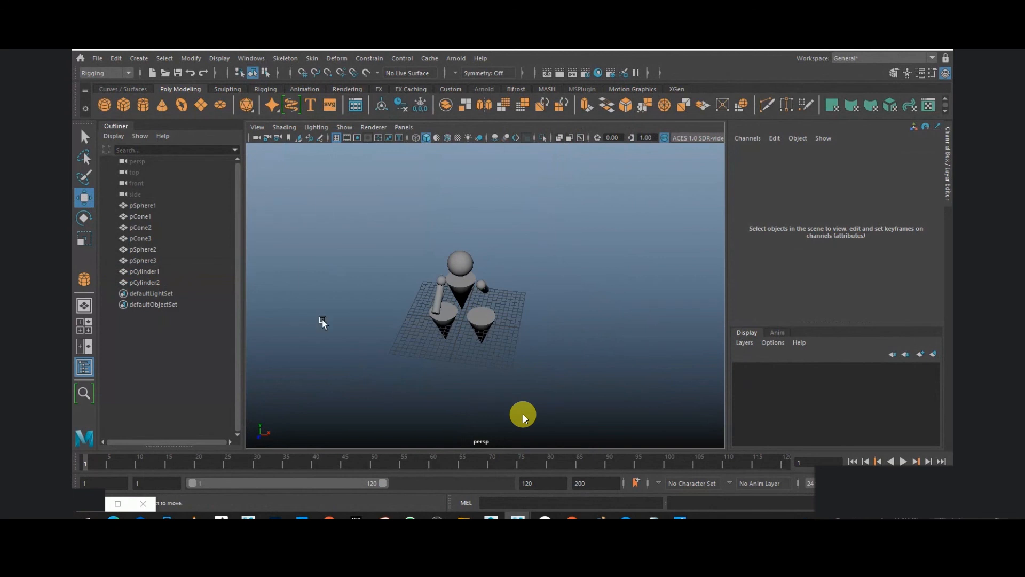
drag(312, 178, 559, 386)
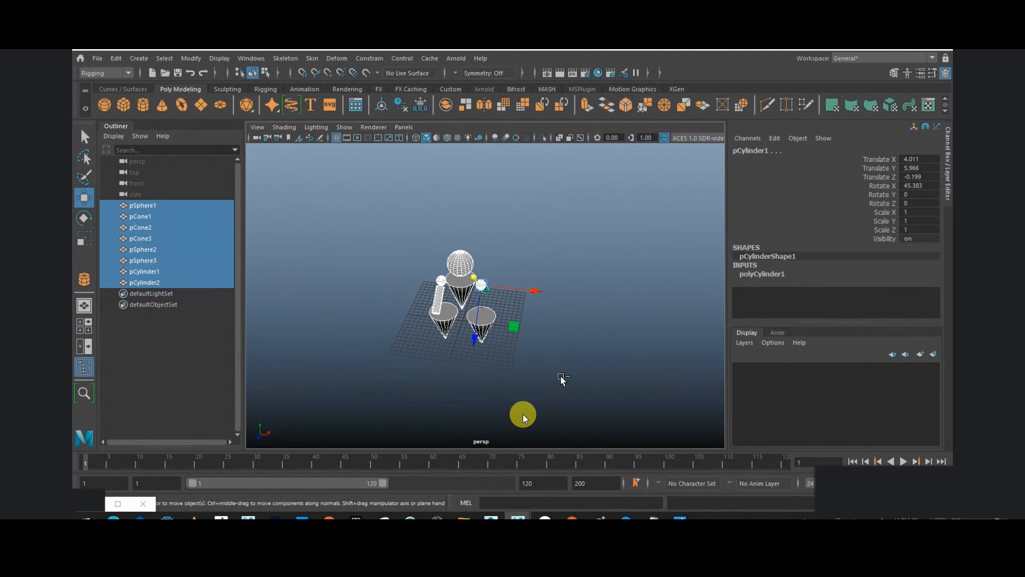
alt+drag(561, 376, 464, 334)
click(611, 350)
scroll(549, 381, up, 5)
scroll(549, 382, up, 3)
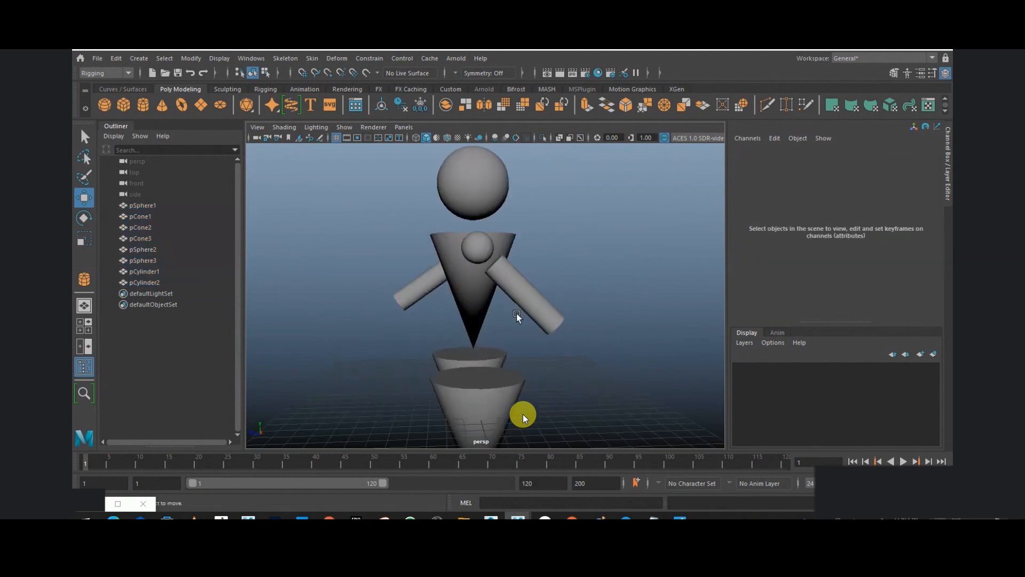
alt+drag(517, 313, 572, 318)
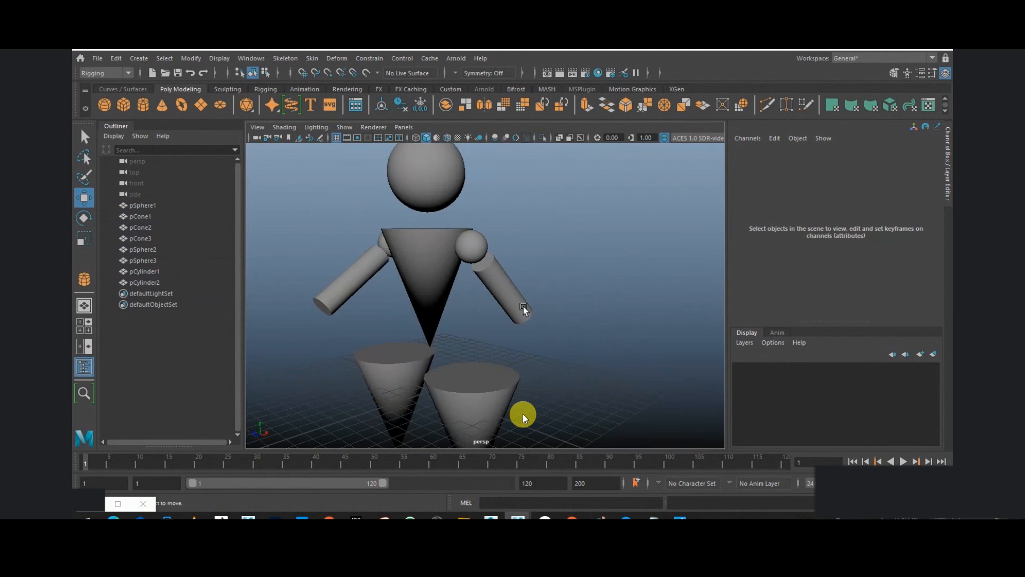
key(alt+Tab)
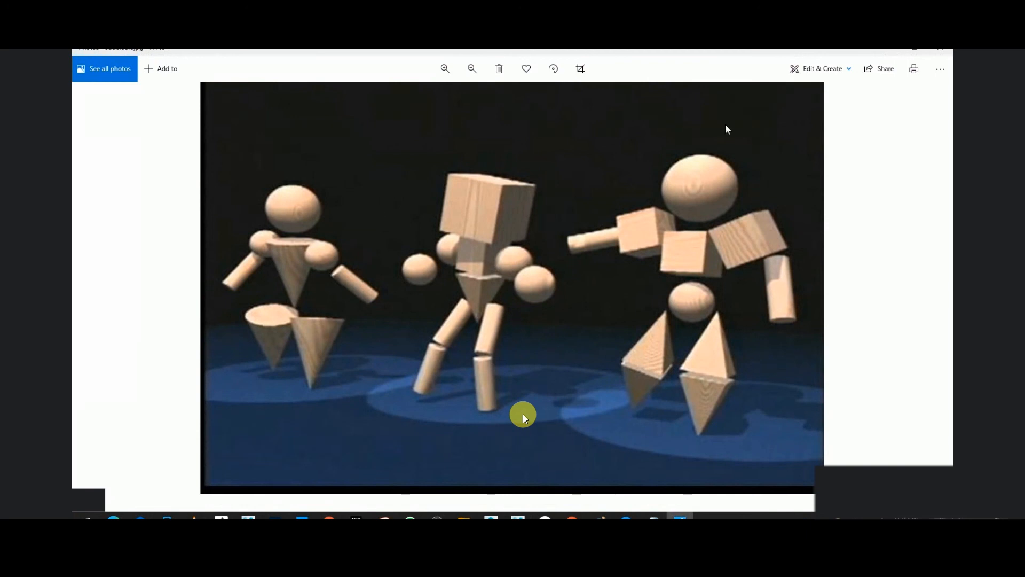
click(888, 50)
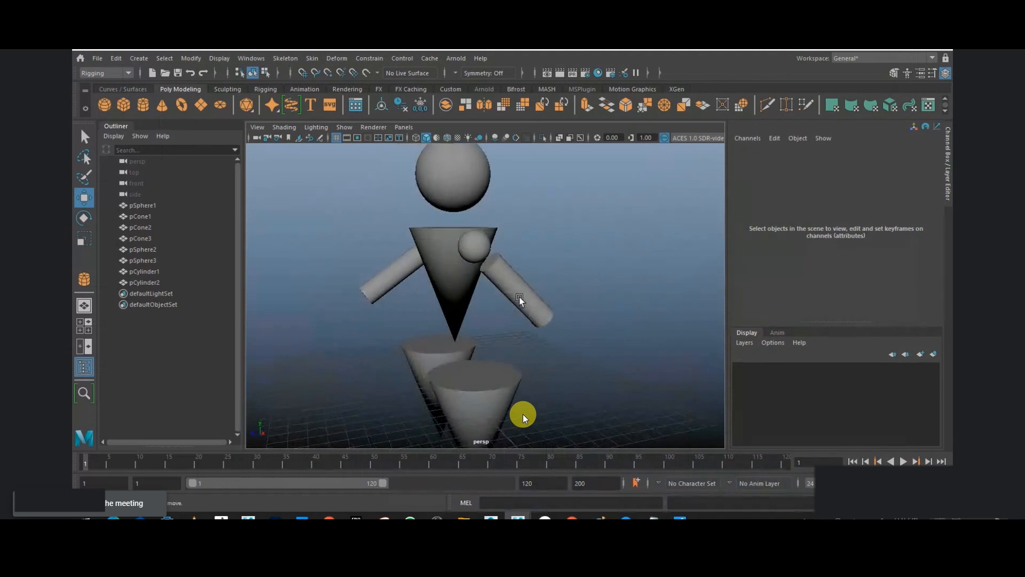
Step: Set the positive X arm cylinder's Rotate X to 45
click(519, 300)
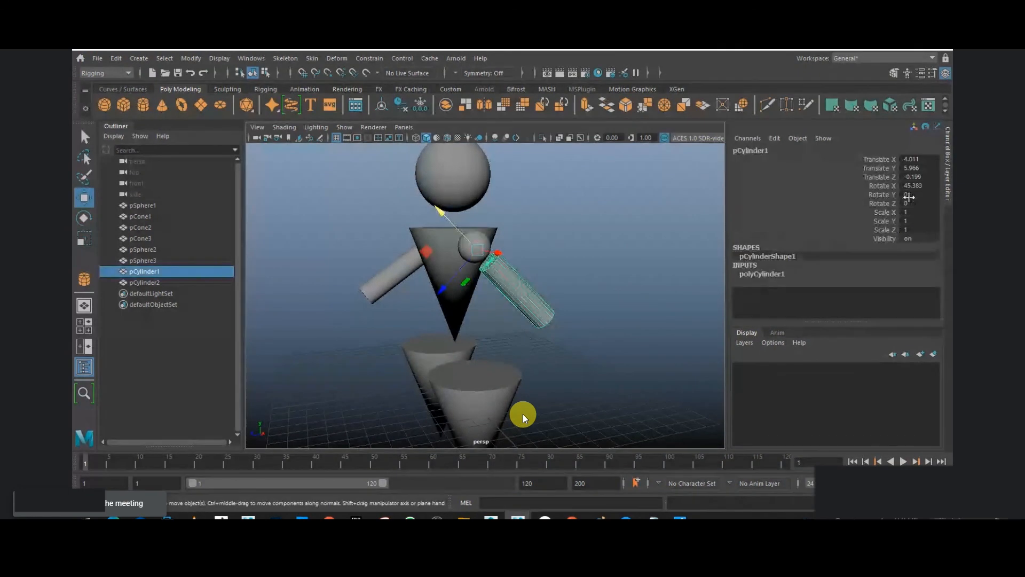
double_click(922, 186)
text(45)
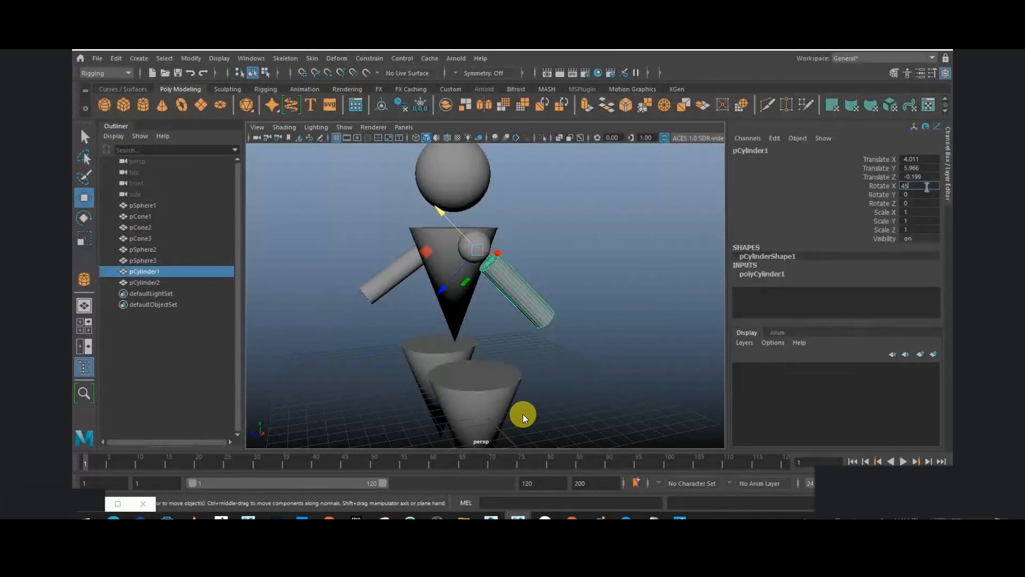
key(Return)
alt+drag(476, 283, 595, 319)
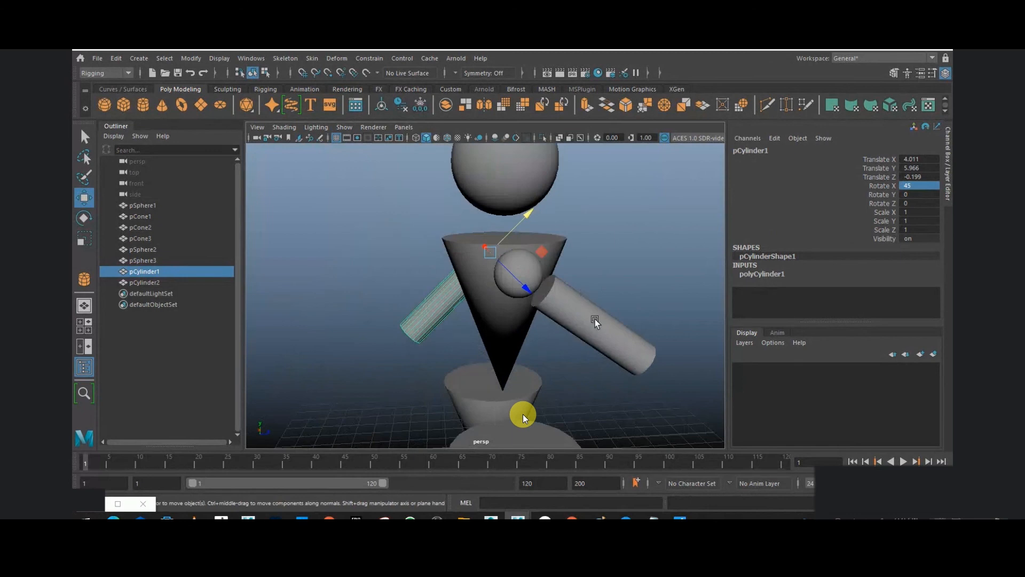
Step: Set the negative X arm cylinder's Rotate X to -45
click(594, 318)
double_click(915, 186)
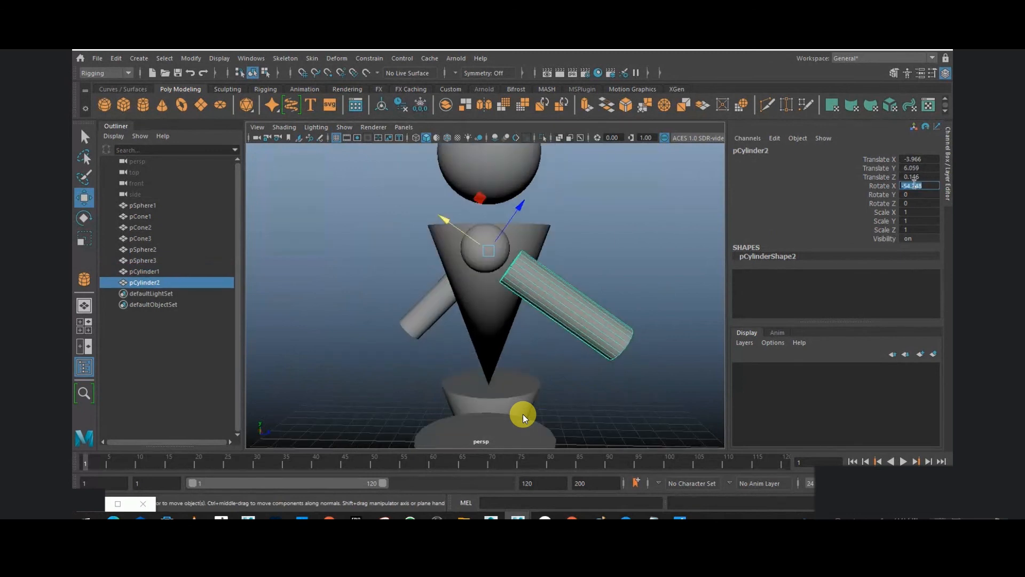
text(-45)
key(Return)
Step: Nudge the negative X arm cylinder slightly further along its length from its shoulder sphere
alt+drag(630, 288, 445, 304)
alt+drag(499, 281, 437, 266)
alt+drag(530, 275, 489, 273)
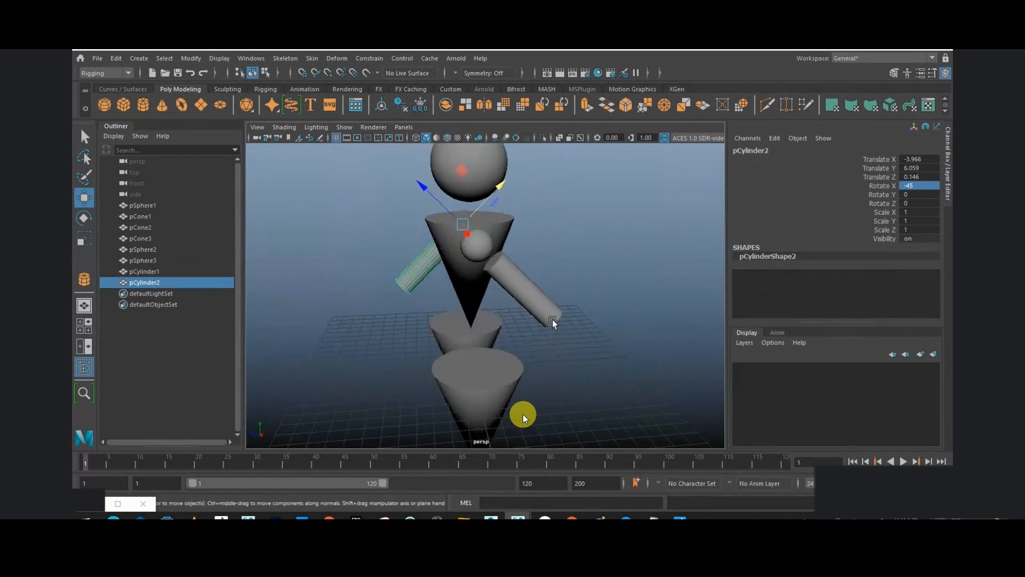
alt+drag(552, 319, 571, 291)
drag(437, 226, 440, 226)
alt+drag(590, 296, 582, 325)
Step: Examine the gap between the positive X shoulder sphere and its arm cylinder in the perspective and side views
click(583, 326)
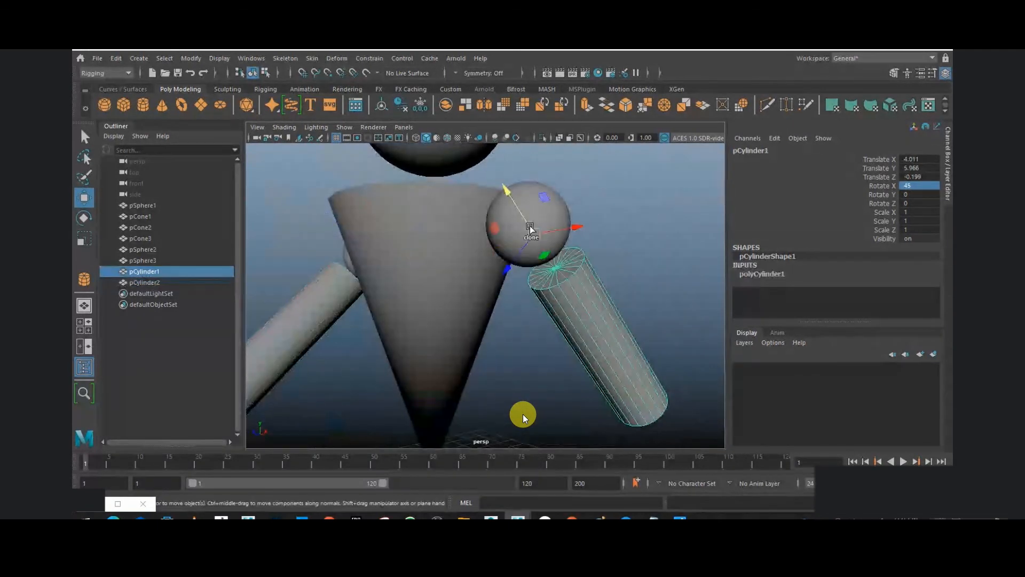
shift+click(567, 223)
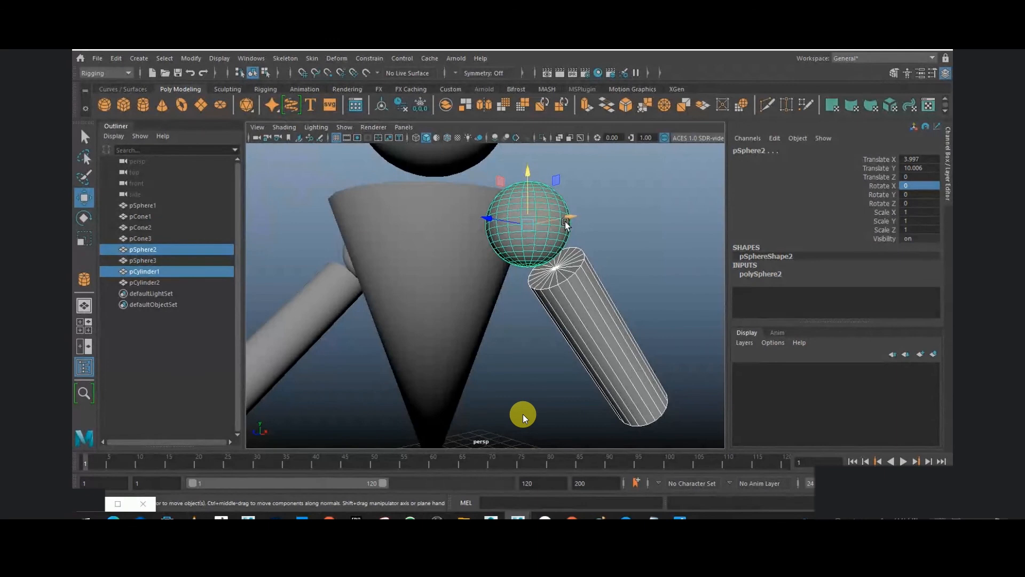
click(576, 248)
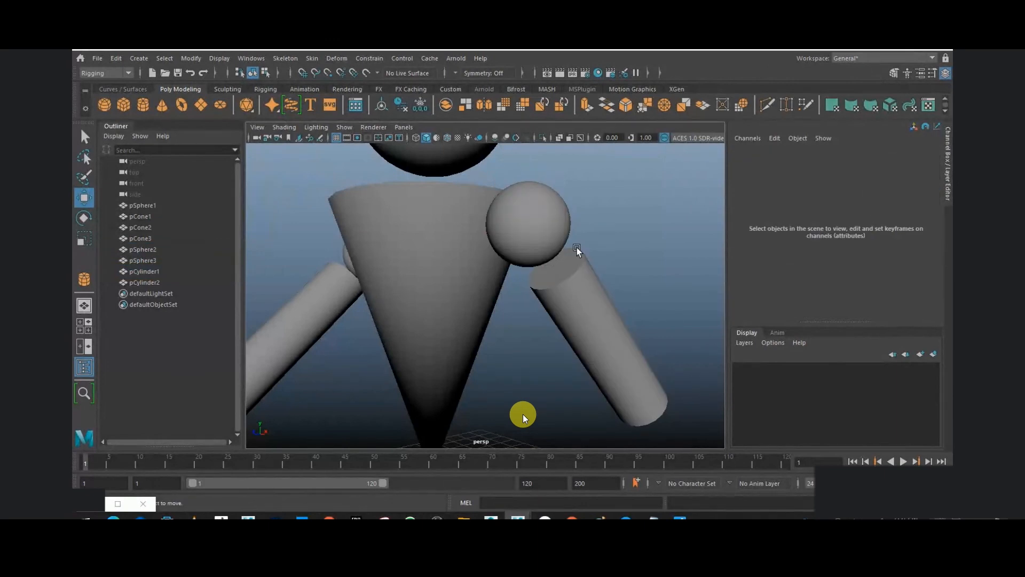
key(space)
key(space)
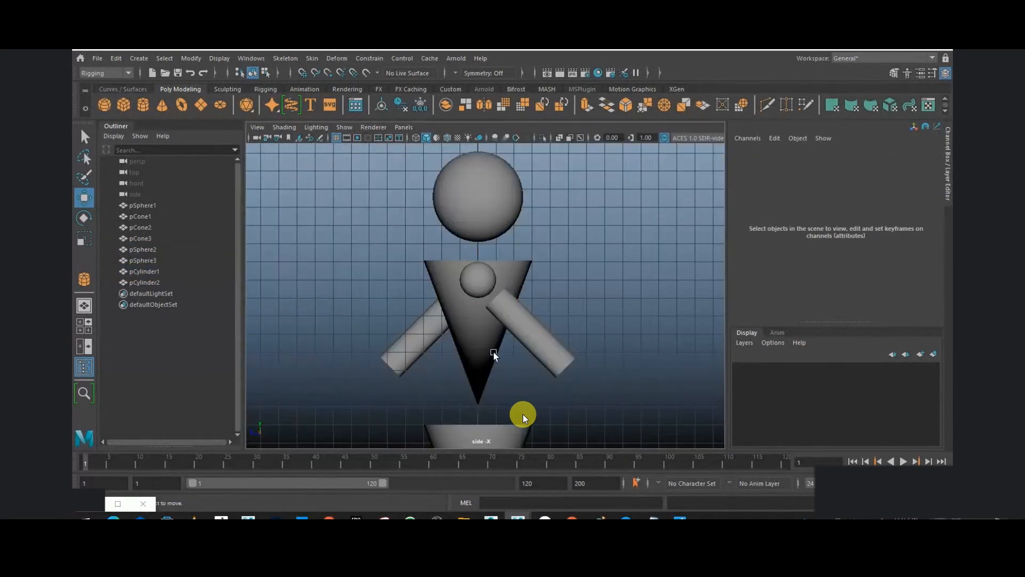
key(space)
key(space)
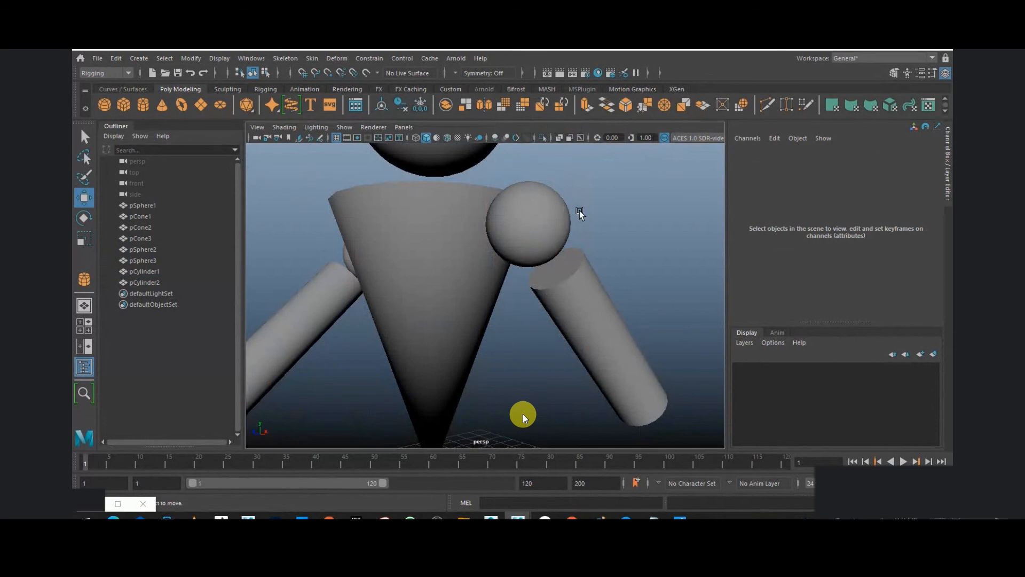
alt+drag(576, 242, 482, 293)
key(space)
key(space)
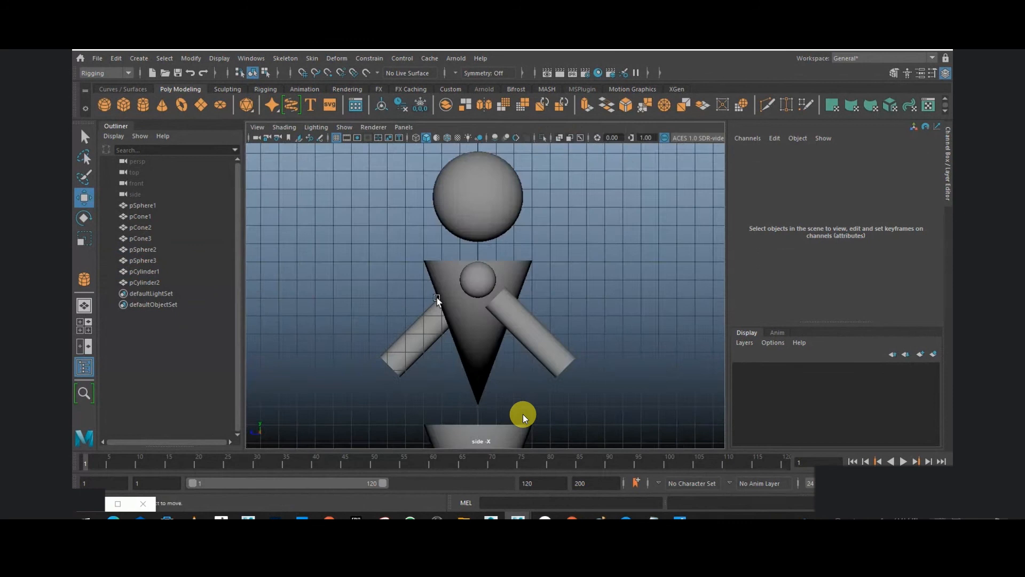
scroll(444, 286, up, 4)
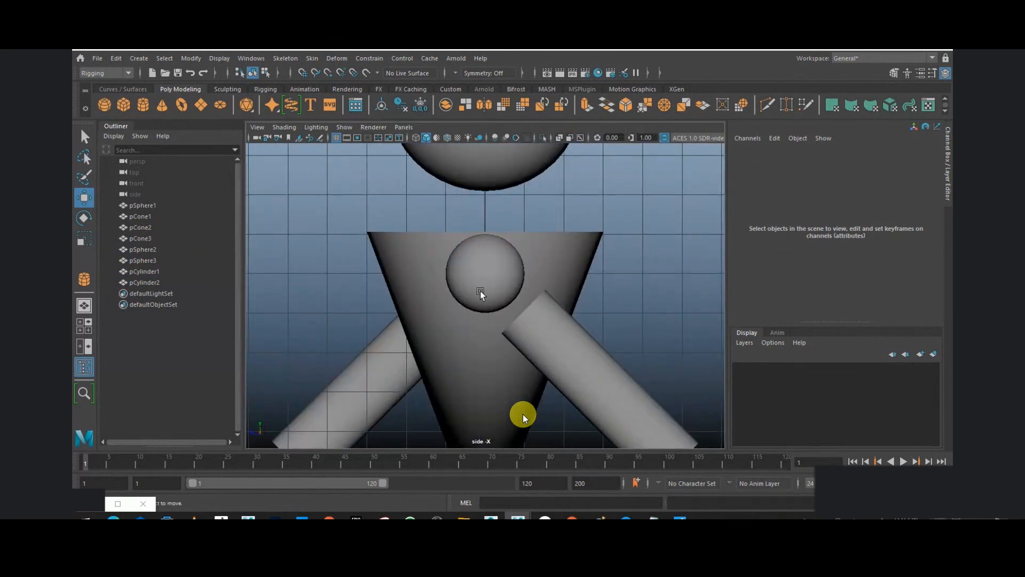
Step: Display the side view in wireframe and compare how both arm cylinders sit against the shoulder spheres
key(4)
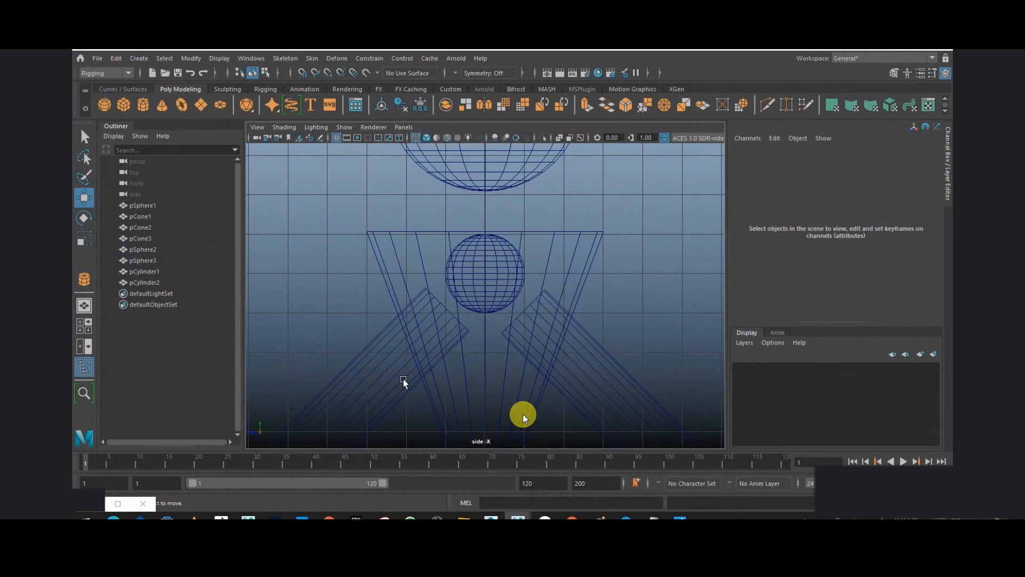
click(357, 392)
drag(516, 240, 458, 245)
click(522, 321)
scroll(548, 400, up, 5)
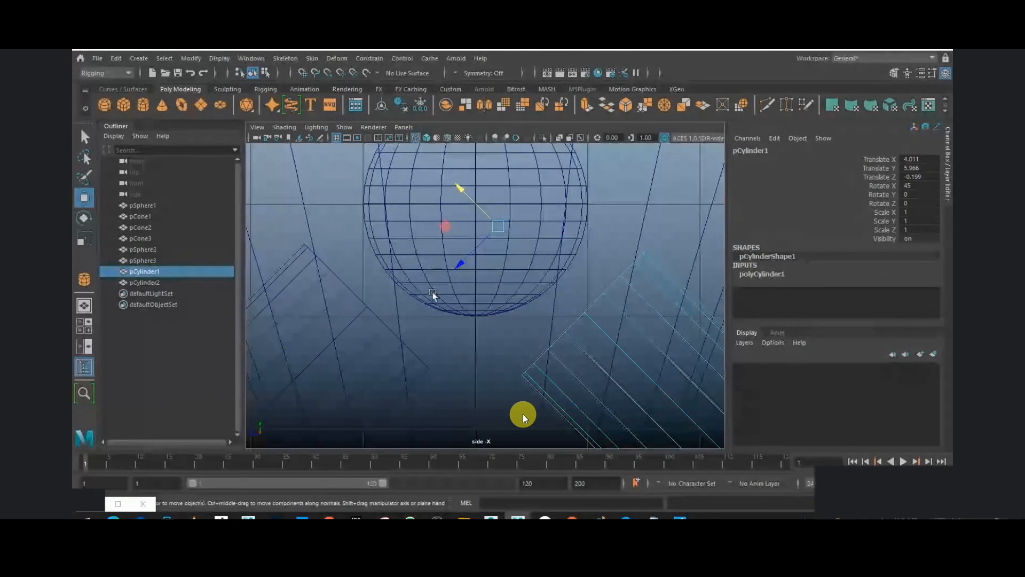
Step: Inspect both arms and shoulders from behind in the perspective view, and display that view in wireframe
key(space)
key(space)
scroll(643, 251, down, 5)
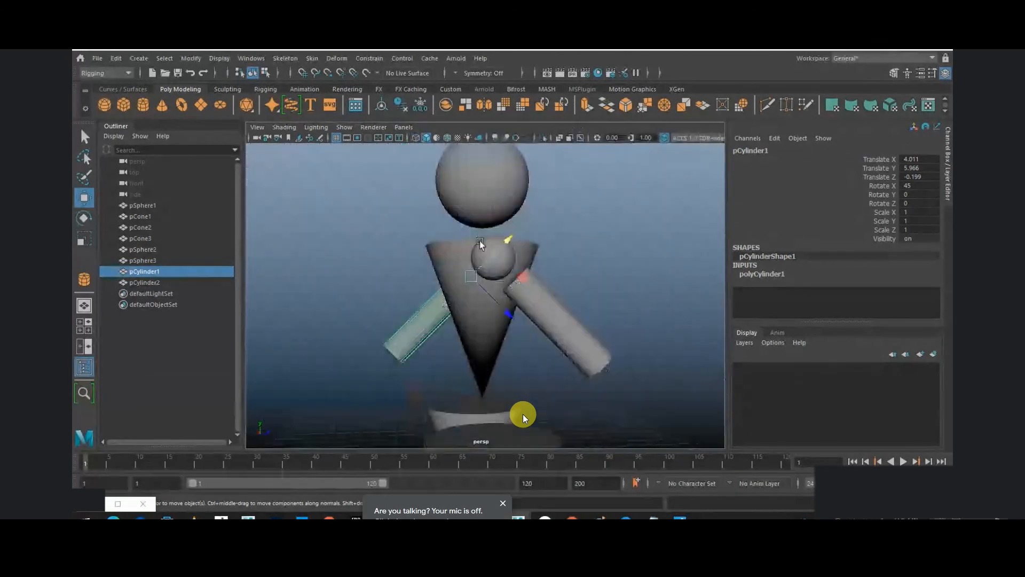
alt+drag(479, 241, 556, 251)
click(427, 310)
alt+drag(449, 272, 425, 350)
click(360, 317)
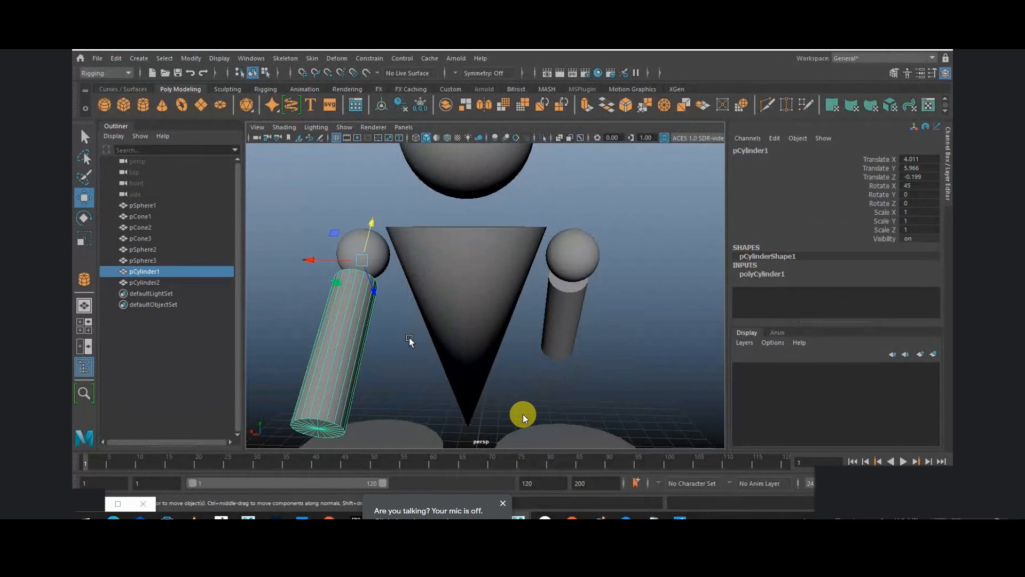
alt+drag(633, 339, 571, 309)
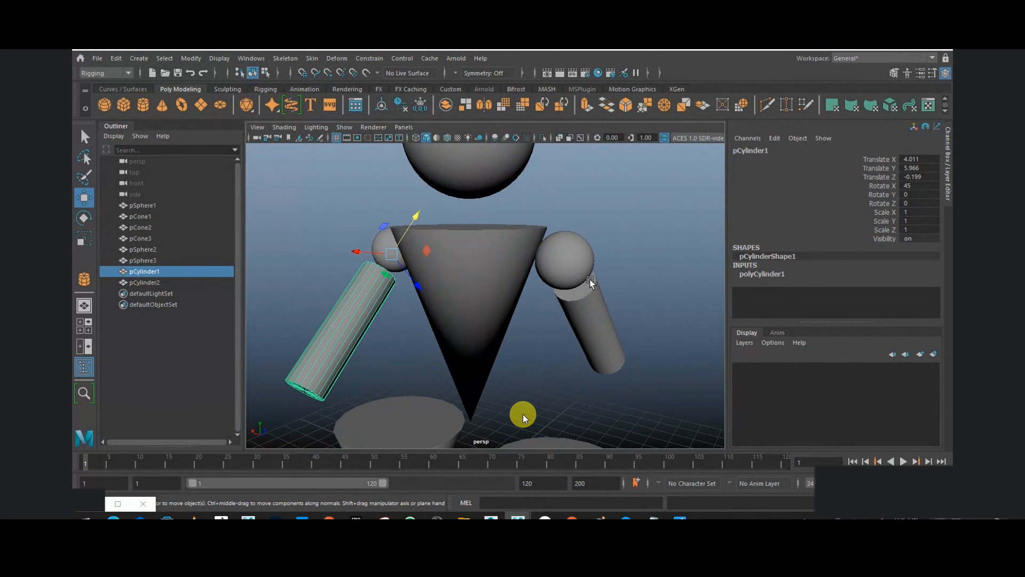
key(4)
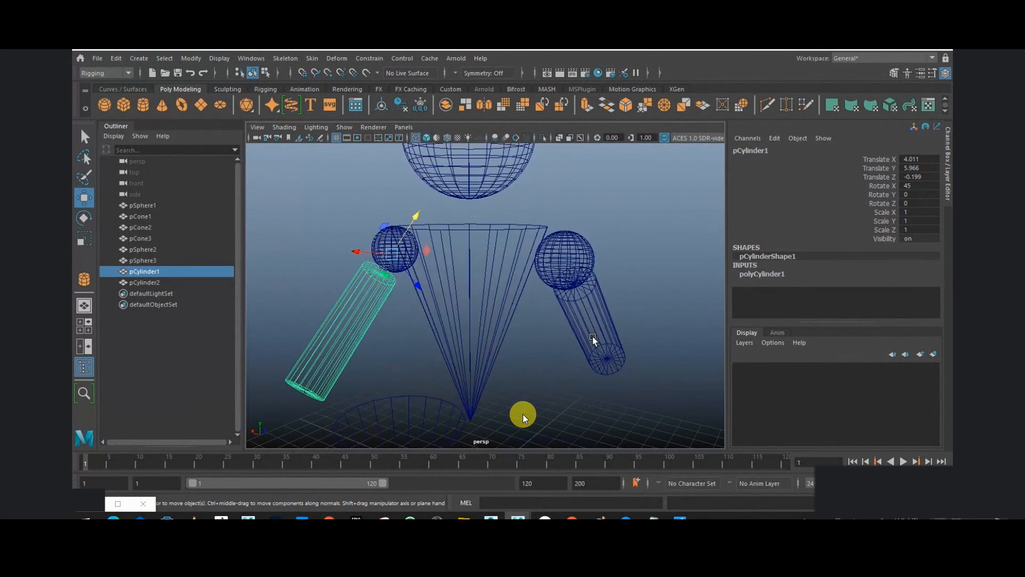
Step: Return the perspective view to shaded display, clear the selection and examine the whole character from several angles
key(5)
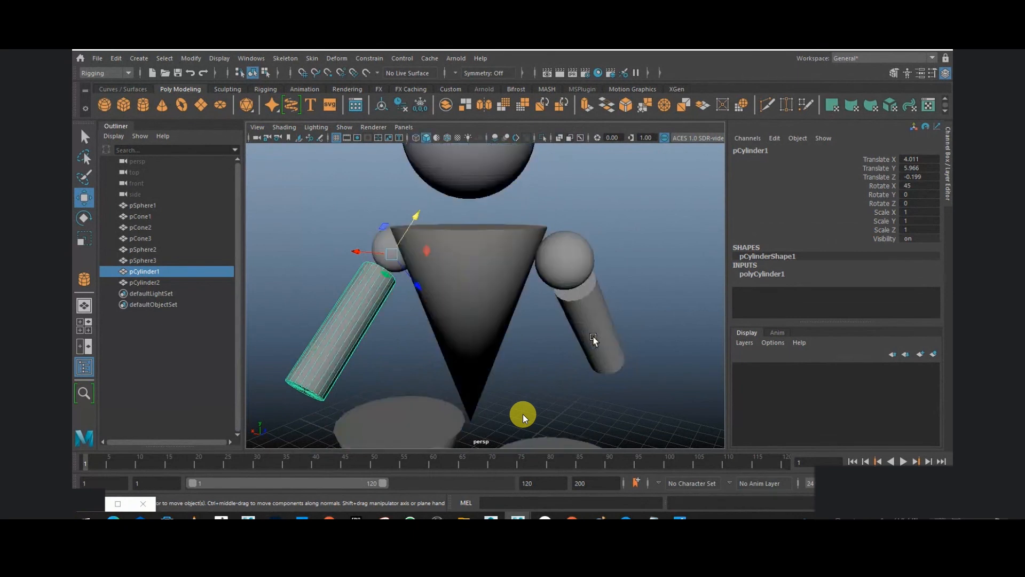
click(540, 350)
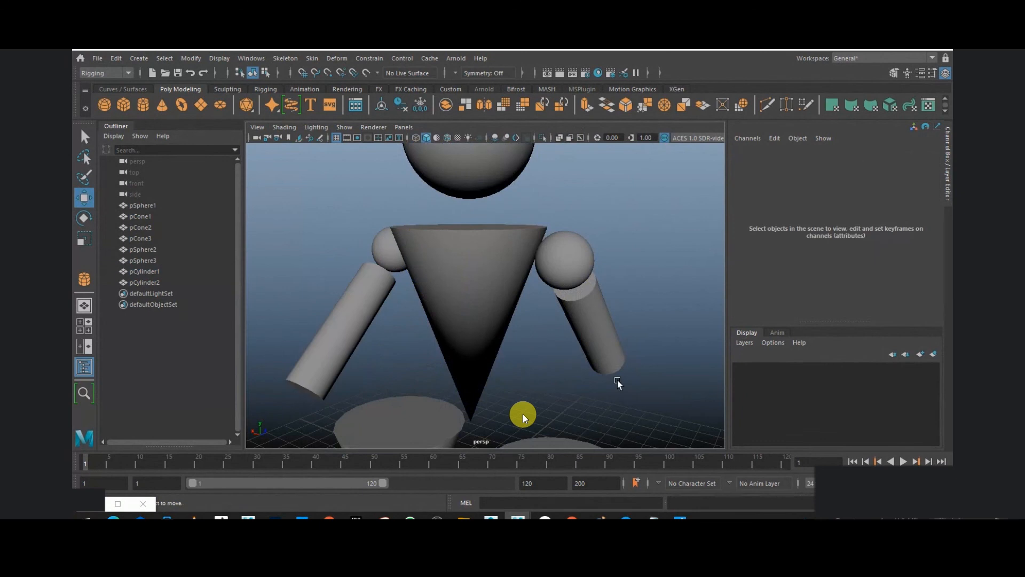
scroll(614, 378, down, 7)
alt+drag(422, 346, 630, 330)
alt+drag(563, 337, 485, 327)
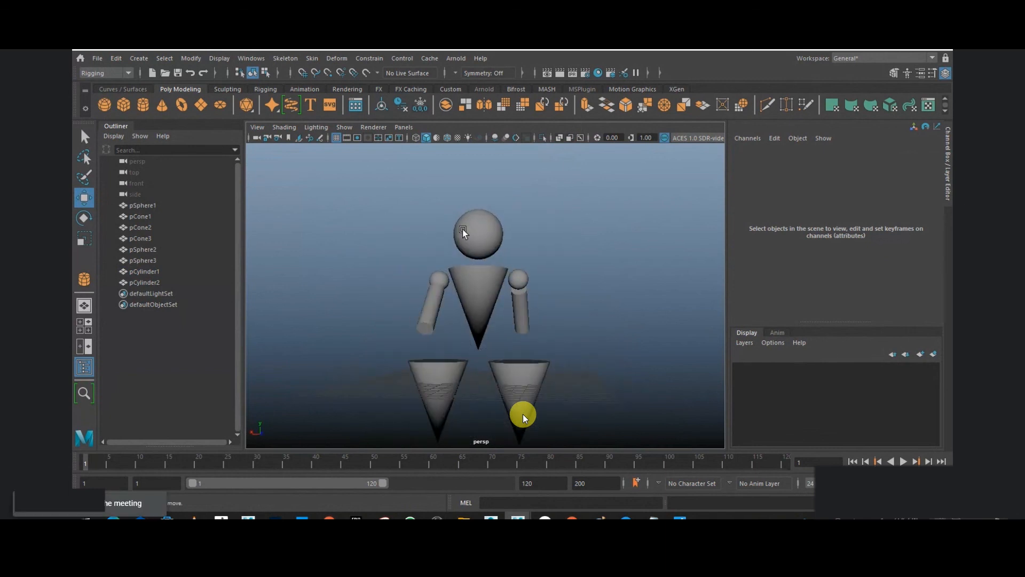
alt+drag(495, 288, 563, 339)
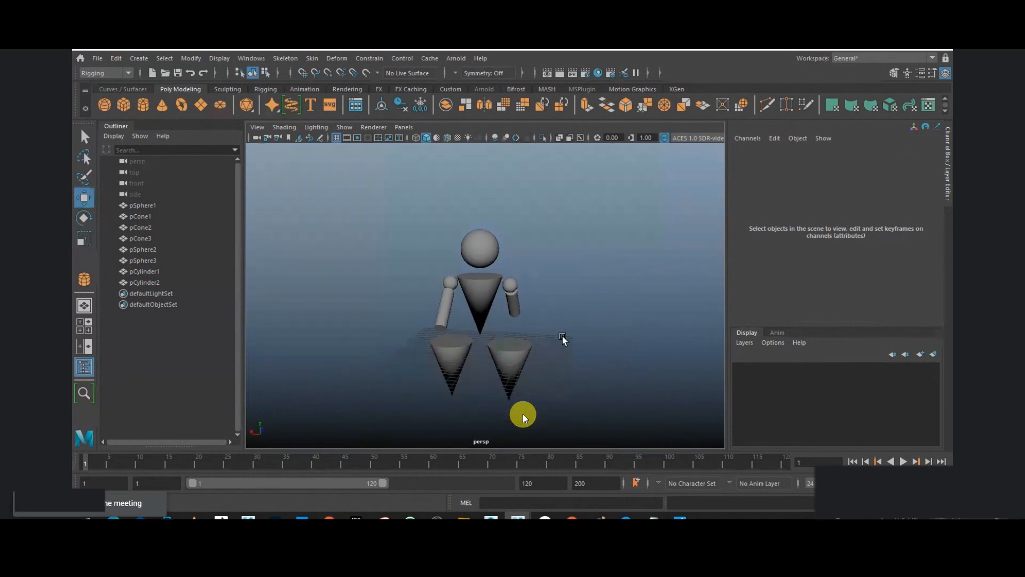
Step: Select all of the character's spheres, cones and cylinders and combine them into one group
drag(545, 420, 327, 216)
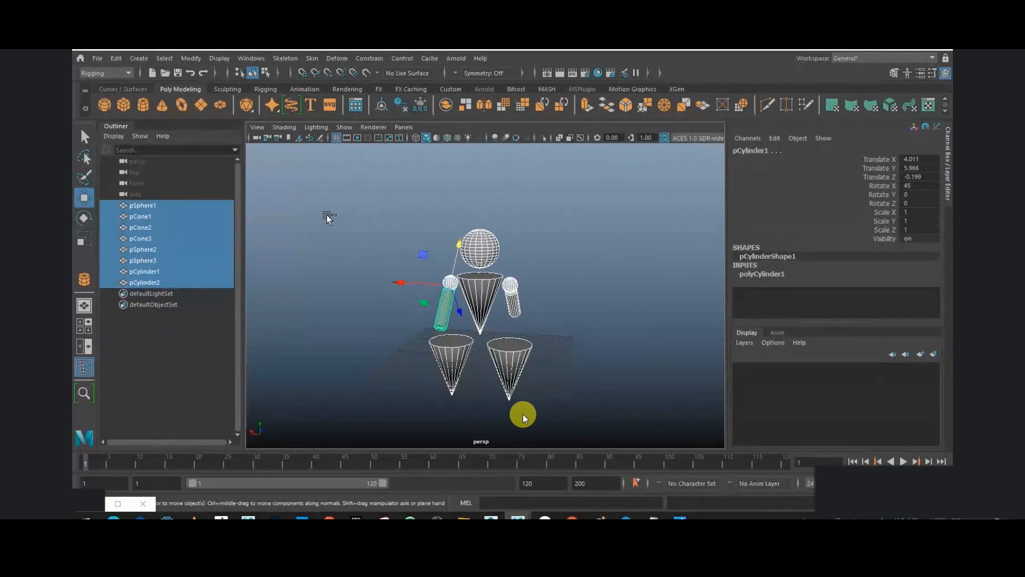
key(ctrl+g)
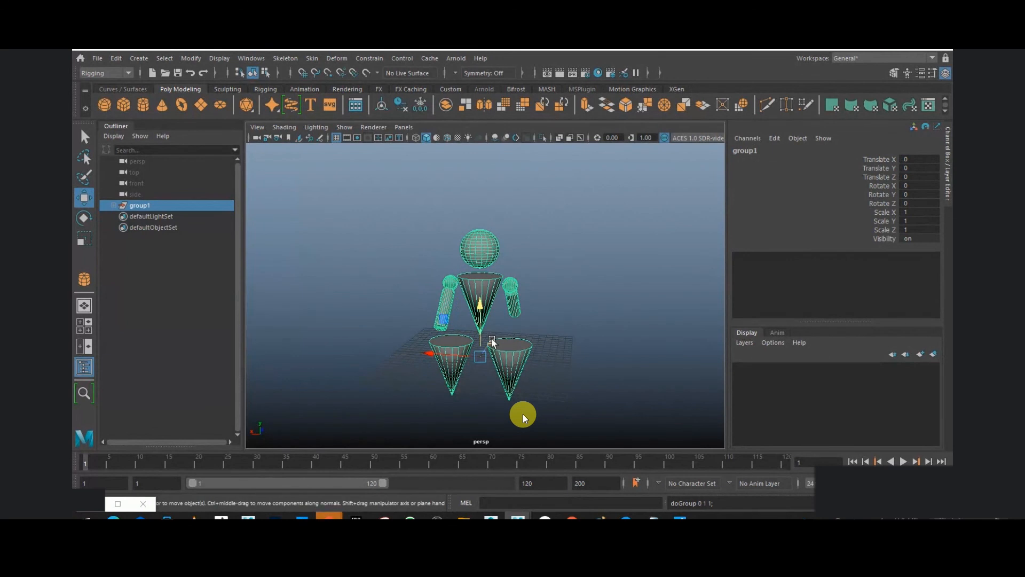
drag(481, 309, 448, 306)
Step: Inspect the grouped character from different angles and distances
key(space)
key(space)
click(640, 239)
alt+right_drag(448, 307, 339, 311)
alt+drag(339, 310, 529, 307)
alt+right_drag(528, 306, 649, 376)
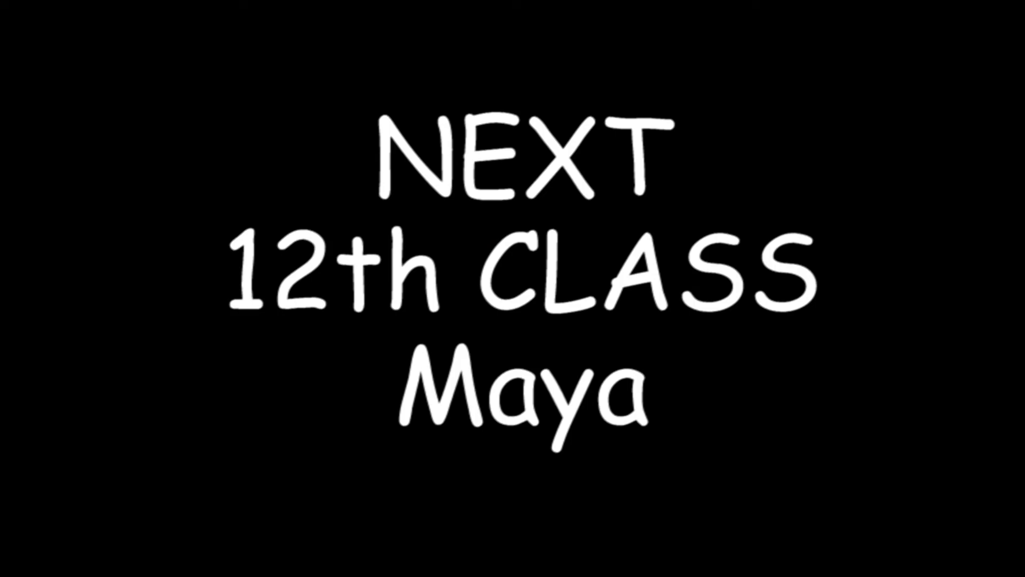